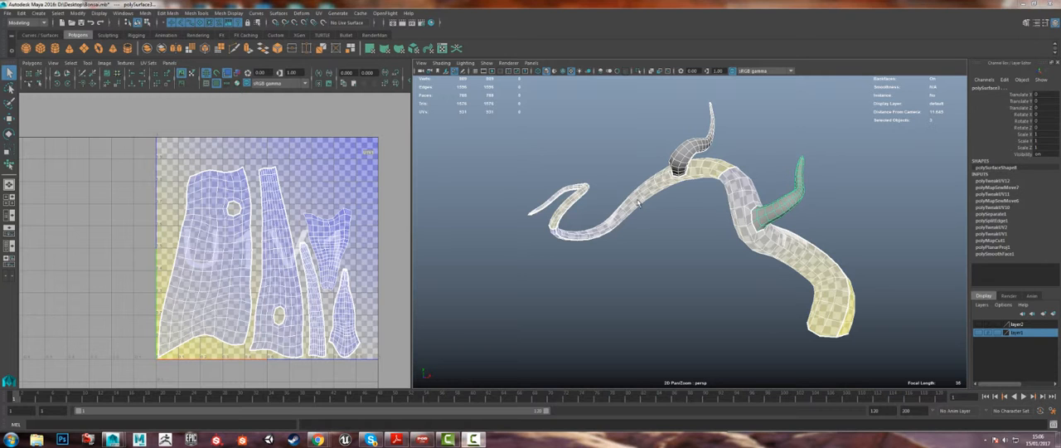
# Step: Turn off the checker map shown behind the bonsai's UV shells and on the model
pyautogui.keyDown('alt'); pyautogui.moveTo(291, 246); pyautogui.dragTo(255, 239, button='middle'); pyautogui.keyUp('alt')
pyautogui.scroll(2, 277, 235)
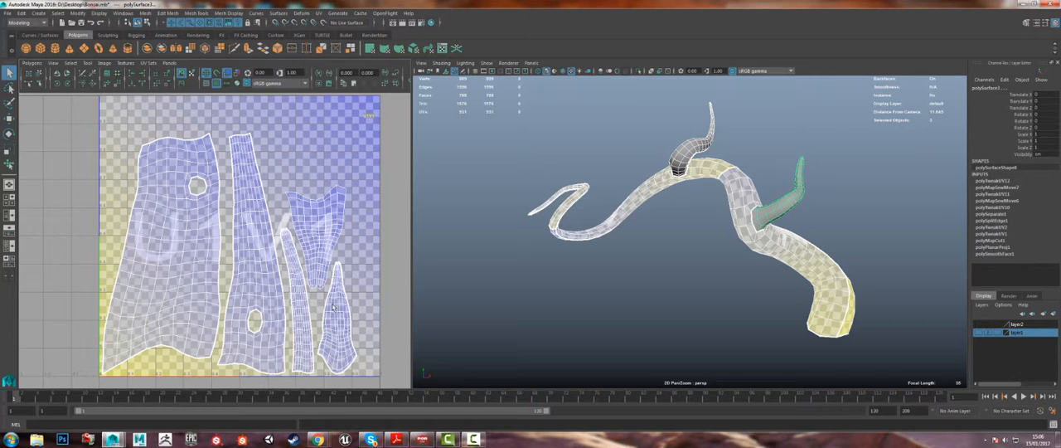
pyautogui.moveTo(318, 248); pyautogui.dragTo(317, 272, button='right')
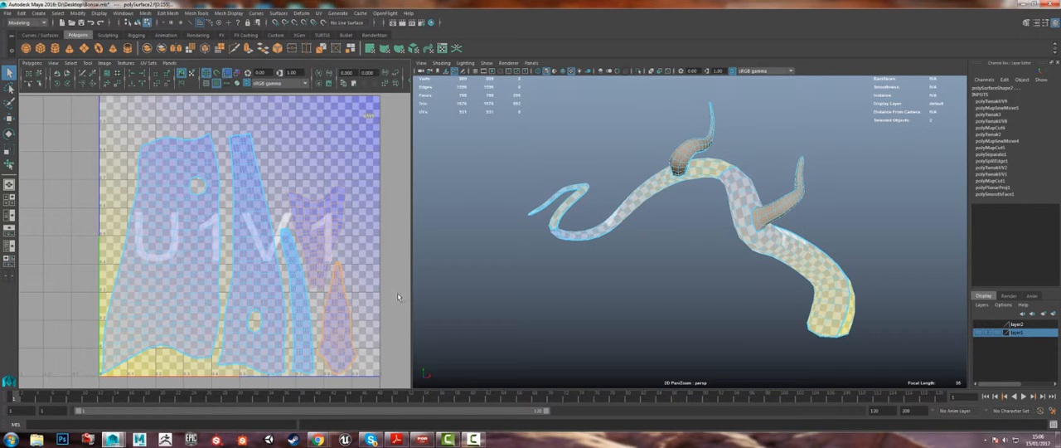
pyautogui.click(214, 83)
# Step: Examine the UV seams on the trunk and both branches from several angles against the UV layout
pyautogui.keyDown('alt'); pyautogui.moveTo(660, 134); pyautogui.dragTo(709, 163); pyautogui.keyUp('alt')
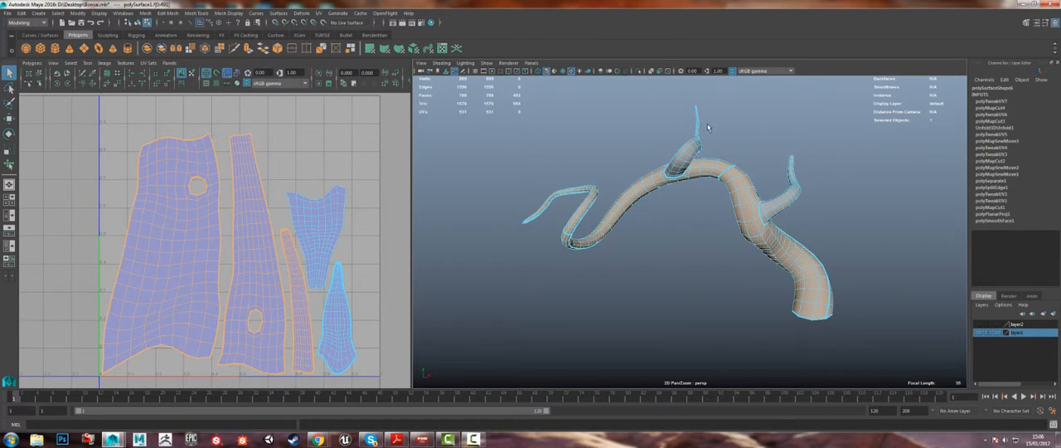
pyautogui.keyDown('alt'); pyautogui.moveTo(709, 127); pyautogui.dragTo(679, 158); pyautogui.keyUp('alt')
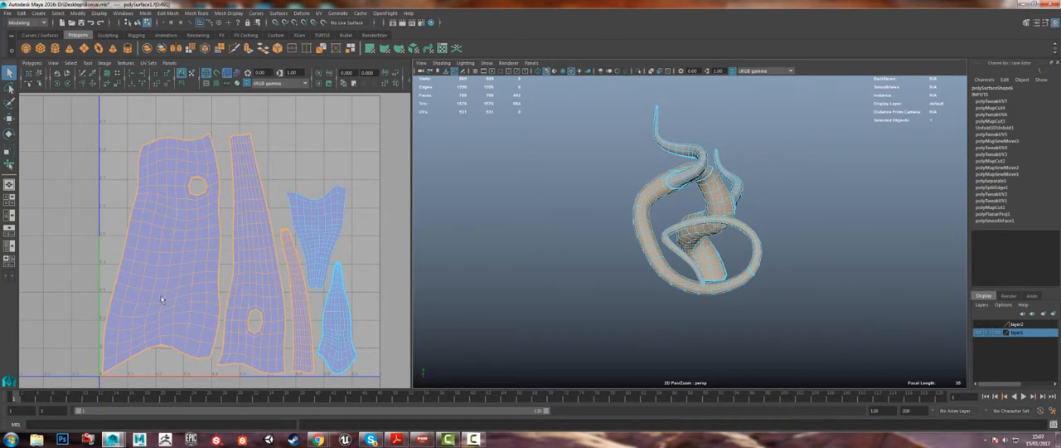
pyautogui.keyDown('alt'); pyautogui.moveTo(726, 183); pyautogui.dragTo(660, 187); pyautogui.keyUp('alt')
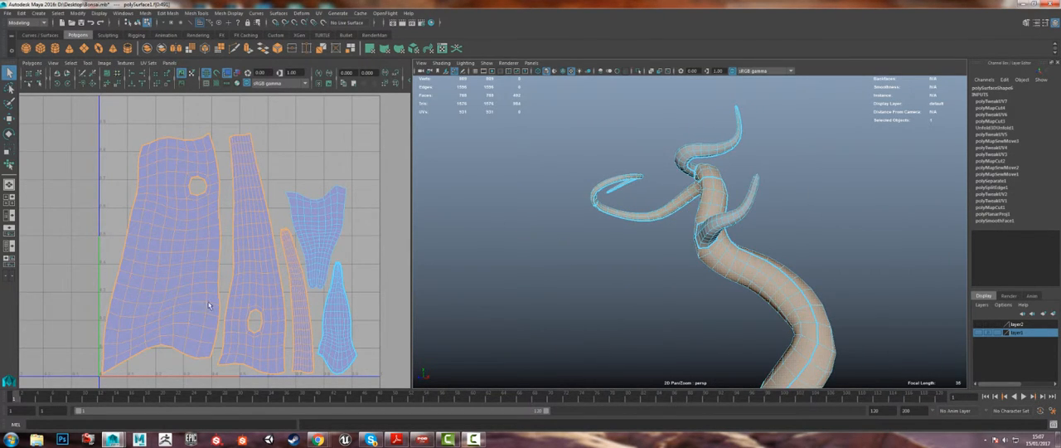
pyautogui.scroll(-2, 182, 220)
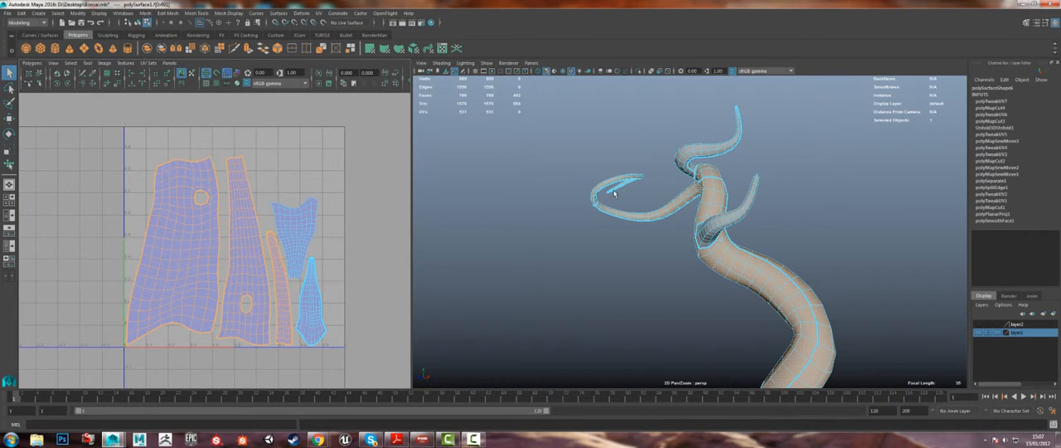
pyautogui.keyDown('alt'); pyautogui.moveTo(614, 193); pyautogui.dragTo(683, 187); pyautogui.keyUp('alt')
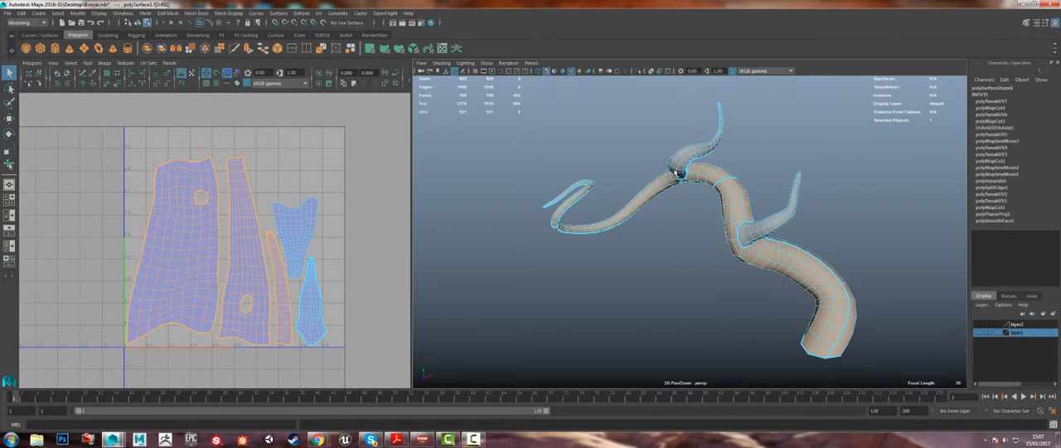
pyautogui.keyDown('alt'); pyautogui.moveTo(677, 174); pyautogui.dragTo(675, 171); pyautogui.keyUp('alt')
pyautogui.keyDown('alt'); pyautogui.moveTo(675, 171); pyautogui.dragTo(526, 170, button='right'); pyautogui.keyUp('alt')
pyautogui.keyDown('alt'); pyautogui.moveTo(723, 147); pyautogui.dragTo(718, 208, button='middle'); pyautogui.keyUp('alt')
pyautogui.keyDown('alt'); pyautogui.moveTo(717, 208); pyautogui.dragTo(699, 150, button='right'); pyautogui.keyUp('alt')
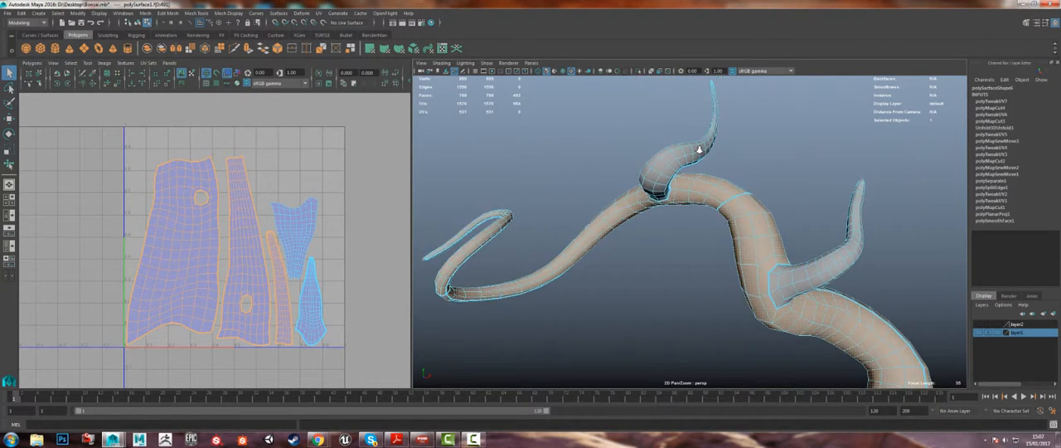
pyautogui.keyDown('alt'); pyautogui.moveTo(769, 265); pyautogui.dragTo(729, 217, button='right'); pyautogui.keyUp('alt')
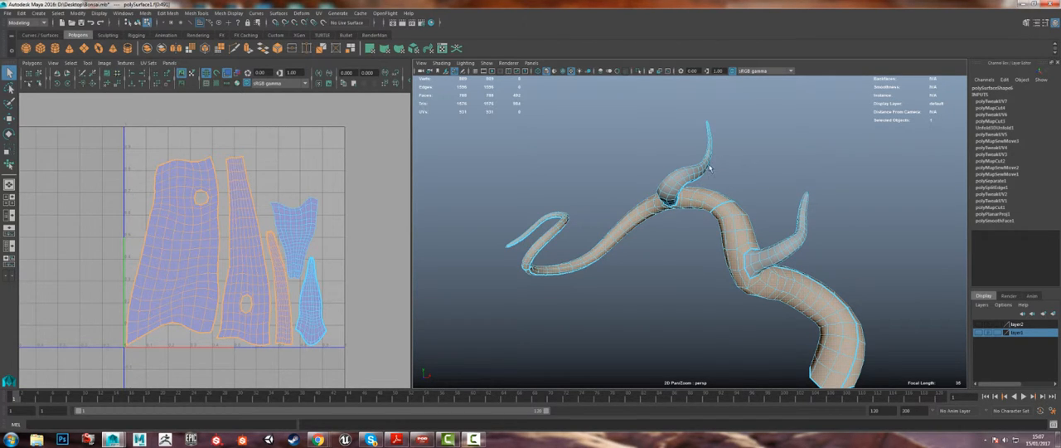
pyautogui.keyDown('alt'); pyautogui.moveTo(711, 217); pyautogui.dragTo(476, 165); pyautogui.keyUp('alt')
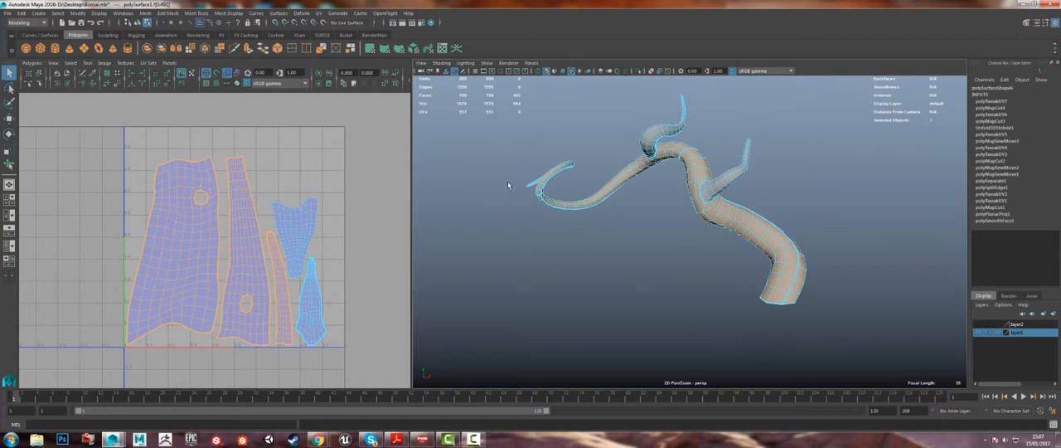
# Step: Apply the Contour Stretch UV projection to the upper branch, the trunk and the side branch
pyautogui.moveTo(625, 164); pyautogui.dragTo(664, 152, button='right')
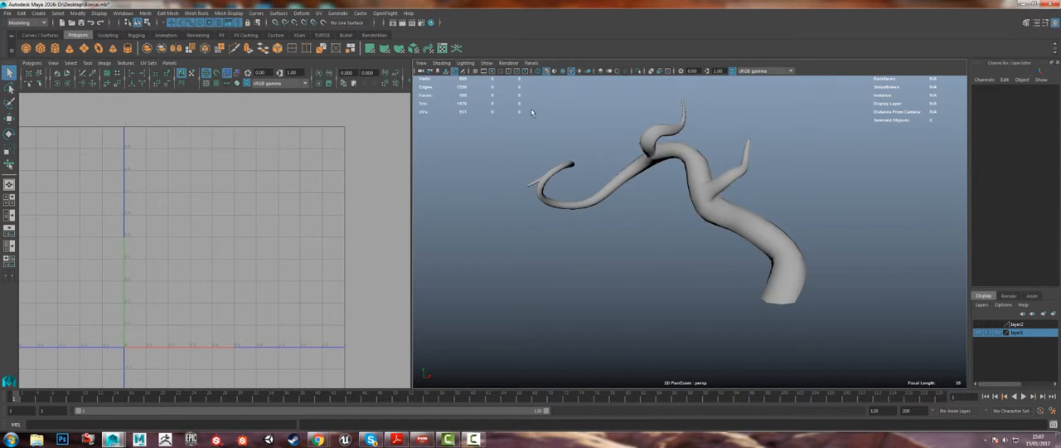
pyautogui.moveTo(527, 117); pyautogui.dragTo(992, 348)
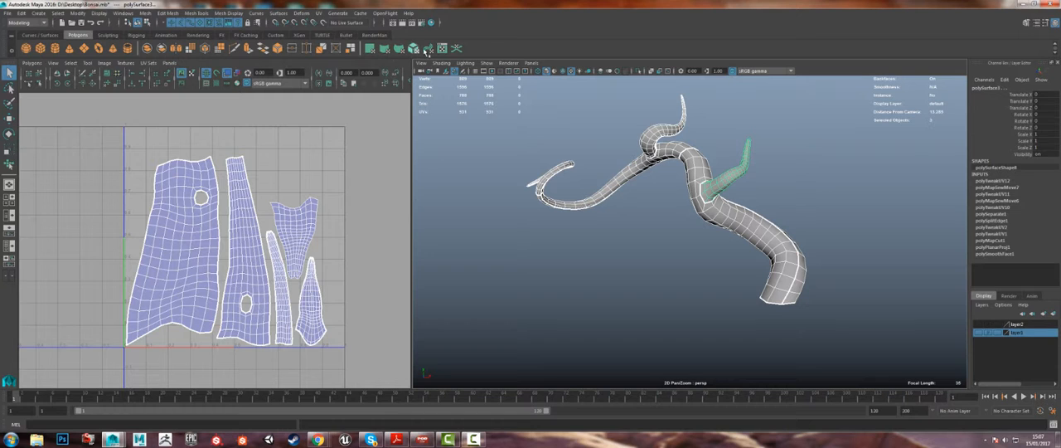
pyautogui.click(426, 51)
pyautogui.moveTo(655, 160); pyautogui.dragTo(671, 140, button='right')
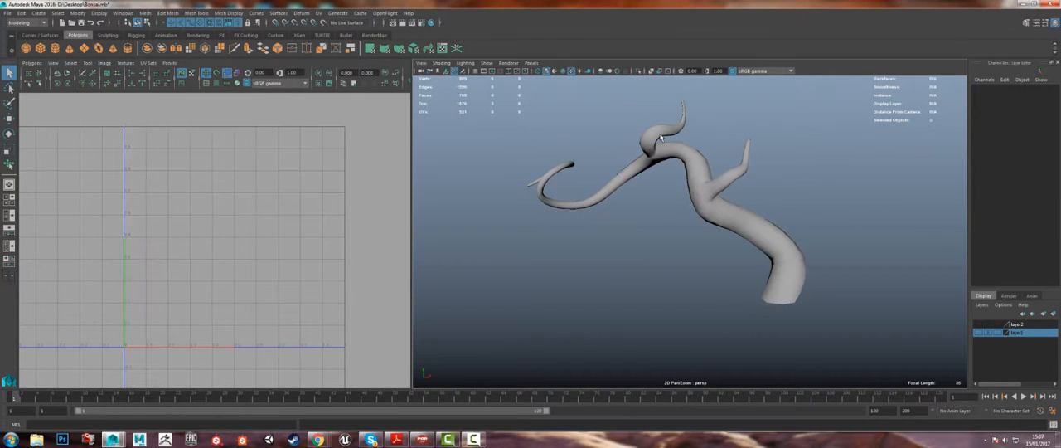
pyautogui.click(663, 137)
pyautogui.click(428, 52)
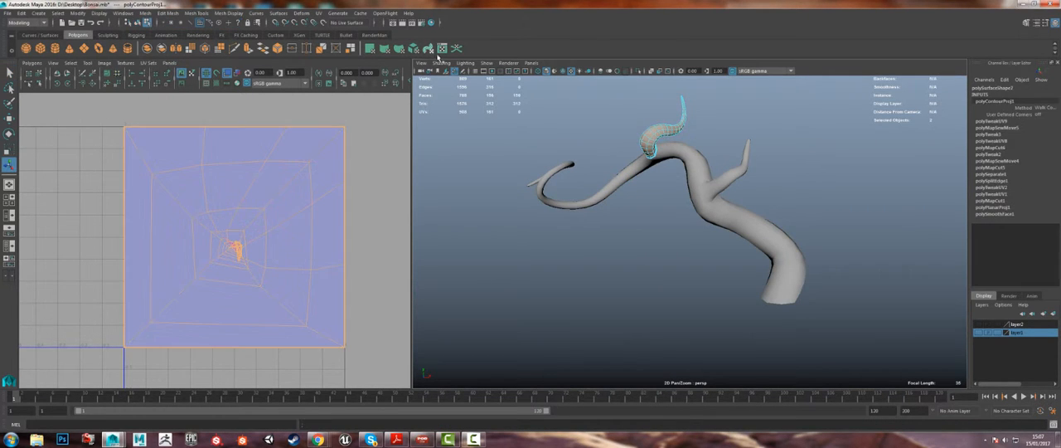
pyautogui.click(635, 174)
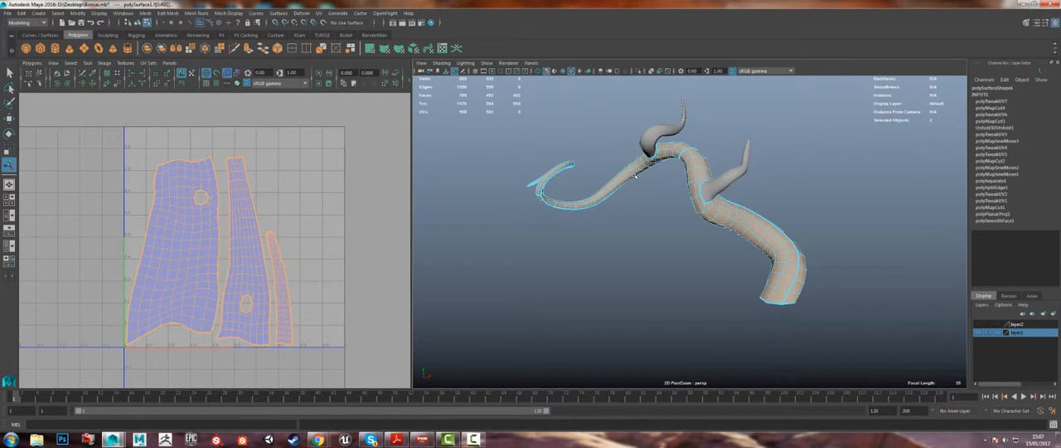
pyautogui.click(743, 170)
# Step: Return to object mode and inspect the contour-projected UVs of the trunk, upper branch and side branch in turn
pyautogui.moveTo(672, 153); pyautogui.dragTo(705, 143, button='right')
pyautogui.click(698, 159)
pyautogui.keyDown('alt'); pyautogui.moveTo(700, 159); pyautogui.dragTo(942, 177); pyautogui.keyUp('alt')
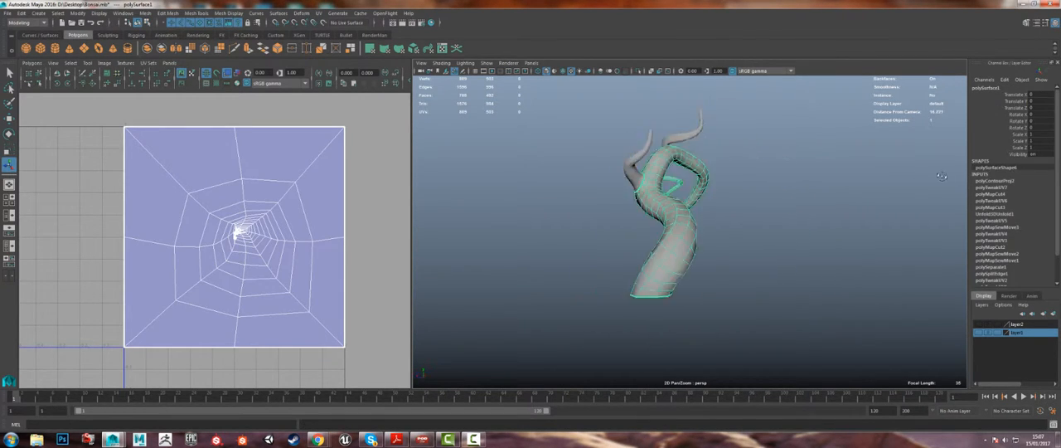
pyautogui.keyDown('alt'); pyautogui.moveTo(543, 213); pyautogui.dragTo(673, 201); pyautogui.keyUp('alt')
pyautogui.keyDown('alt'); pyautogui.moveTo(672, 200); pyautogui.dragTo(627, 244, button='middle'); pyautogui.keyUp('alt')
pyautogui.scroll(5, 598, 190)
pyautogui.keyDown('alt'); pyautogui.moveTo(569, 176); pyautogui.dragTo(567, 160); pyautogui.keyUp('alt')
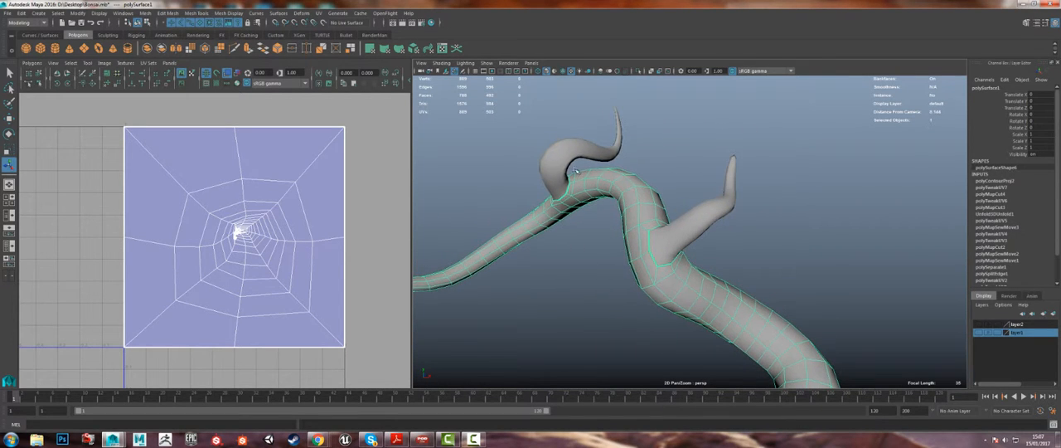
pyautogui.click(566, 160)
pyautogui.click(703, 224)
pyautogui.moveTo(703, 225)
pyautogui.keyDown('alt'); pyautogui.mouseDown()
pyautogui.moveTo(638, 233)
pyautogui.moveTo(553, 217)
pyautogui.mouseUp(); pyautogui.keyUp('alt')
pyautogui.scroll(5, 553, 217)
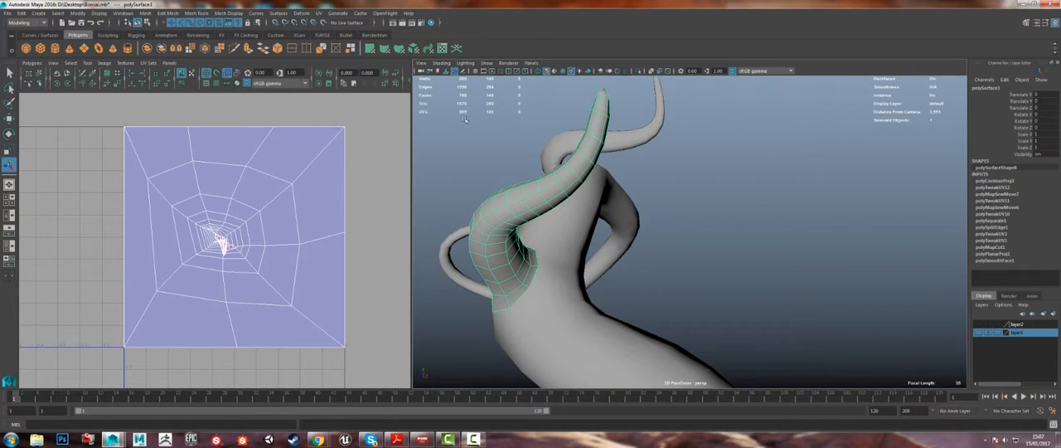
# Step: Show the wireframe on the shaded meshes and select the trunk faces surrounding the side branch's base
pyautogui.click(564, 72)
pyautogui.keyDown('alt'); pyautogui.moveTo(509, 176); pyautogui.dragTo(668, 203); pyautogui.keyUp('alt')
pyautogui.rightClick(652, 191)
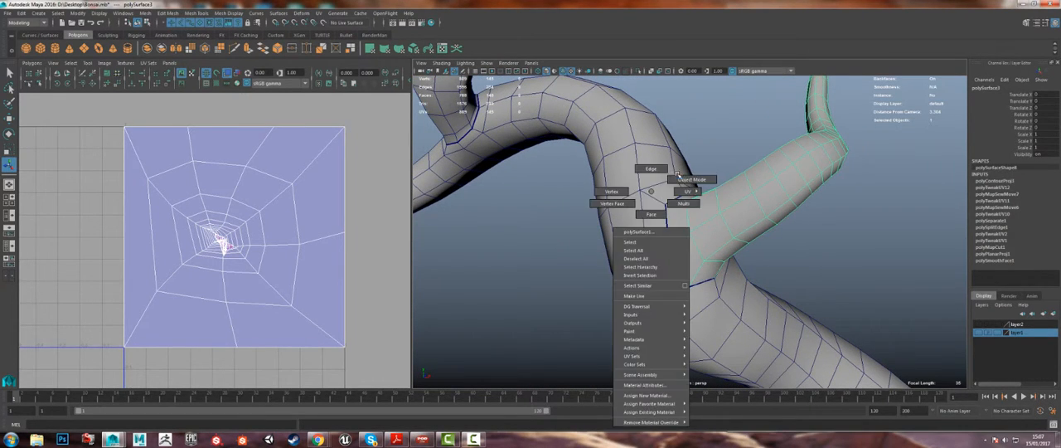
pyautogui.click(653, 185)
pyautogui.moveTo(653, 183); pyautogui.dragTo(653, 206, button='right')
pyautogui.click(660, 192)
pyautogui.keyDown('shift'); pyautogui.doubleClick(651, 215); pyautogui.keyUp('shift')
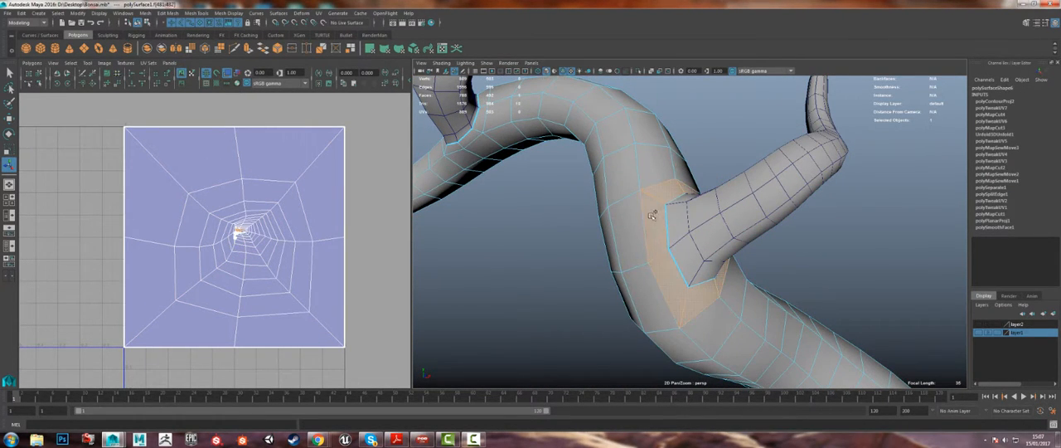
# Step: Select the trunk faces surrounding the upper branch's base and examine the junction
pyautogui.keyDown('alt'); pyautogui.moveTo(610, 257); pyautogui.dragTo(544, 224); pyautogui.keyUp('alt')
pyautogui.keyDown('alt'); pyautogui.moveTo(544, 224); pyautogui.dragTo(651, 224, button='middle'); pyautogui.keyUp('alt')
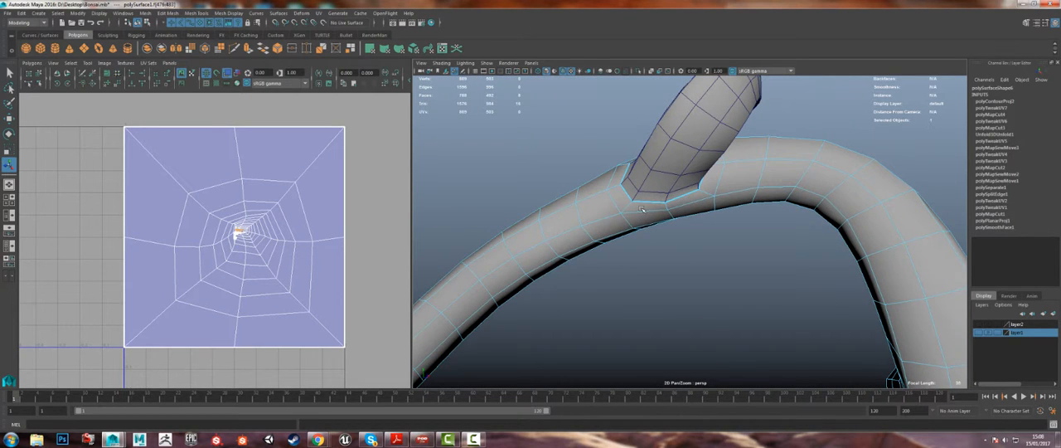
pyautogui.click(641, 209)
pyautogui.keyDown('shift'); pyautogui.doubleClick(616, 197); pyautogui.keyUp('shift')
pyautogui.keyDown('alt'); pyautogui.moveTo(617, 196); pyautogui.dragTo(634, 167); pyautogui.keyUp('alt')
pyautogui.scroll(-5, 640, 164)
pyautogui.keyDown('alt'); pyautogui.moveTo(814, 179); pyautogui.dragTo(624, 180); pyautogui.keyUp('alt')
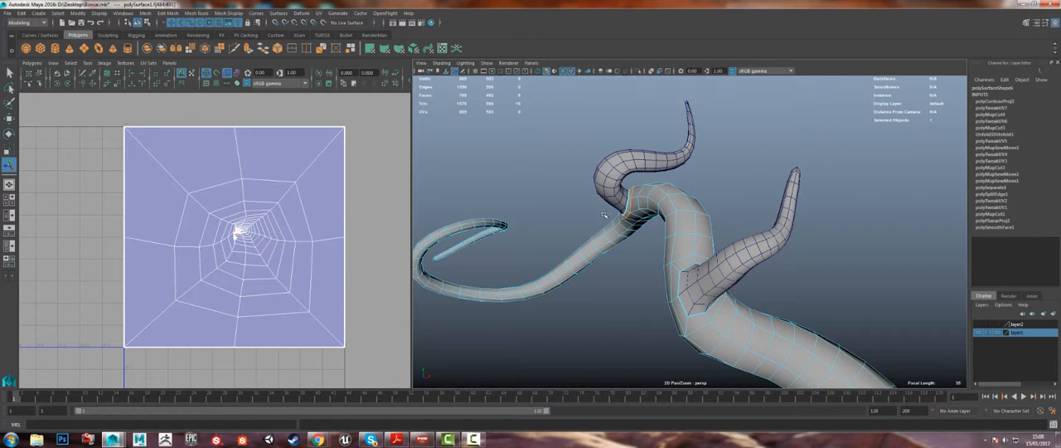
pyautogui.keyDown('alt'); pyautogui.moveTo(604, 215); pyautogui.dragTo(659, 201); pyautogui.keyUp('alt')
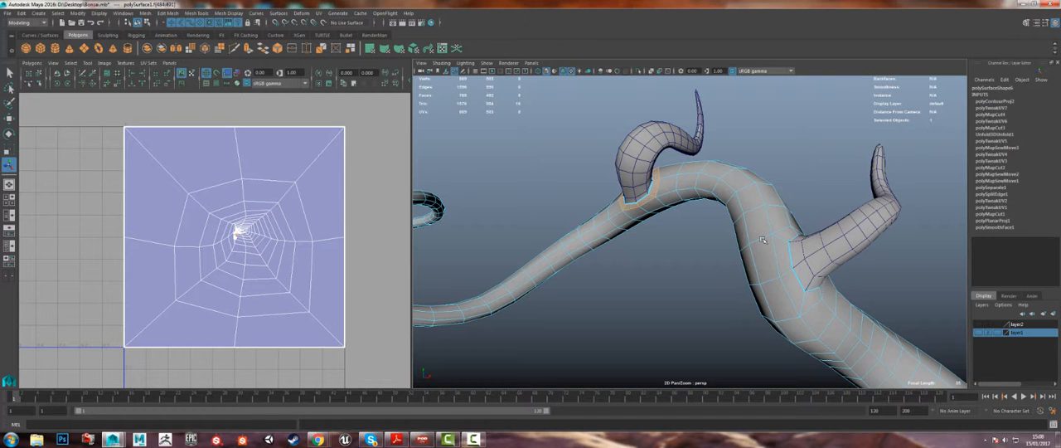
# Step: Return to object mode, select the trunk mesh and widen the UV editor
pyautogui.moveTo(655, 143); pyautogui.dragTo(693, 129, button='right')
pyautogui.click(867, 214)
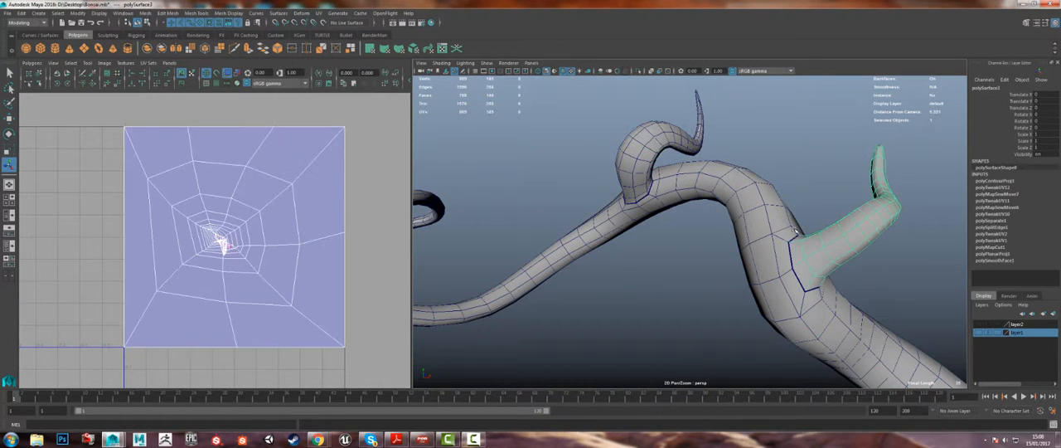
pyautogui.click(776, 227)
pyautogui.scroll(-3, 703, 226)
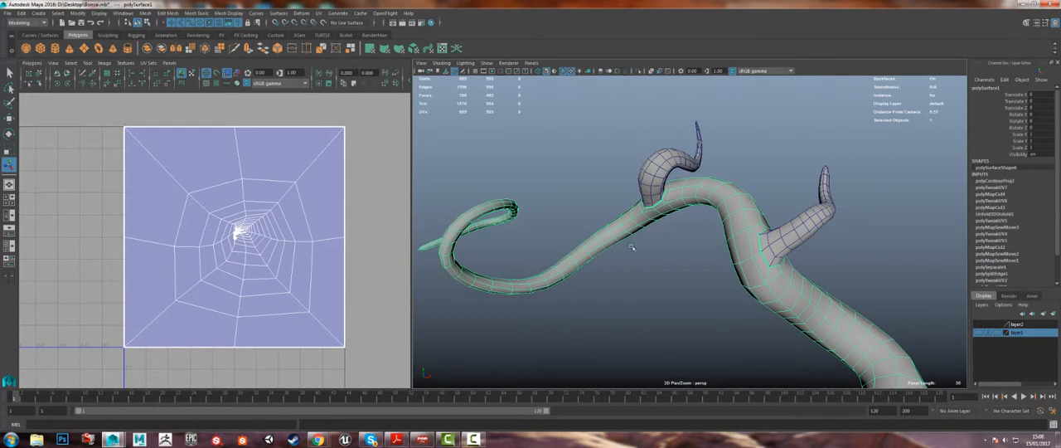
pyautogui.scroll(-3, 730, 279)
pyautogui.keyDown('alt'); pyautogui.moveTo(730, 279); pyautogui.dragTo(582, 221); pyautogui.keyUp('alt')
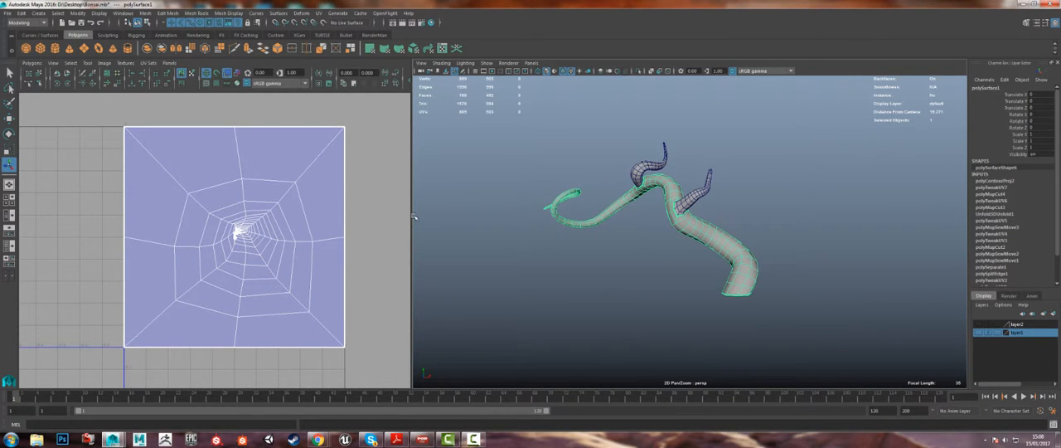
pyautogui.moveTo(415, 219); pyautogui.dragTo(483, 220)
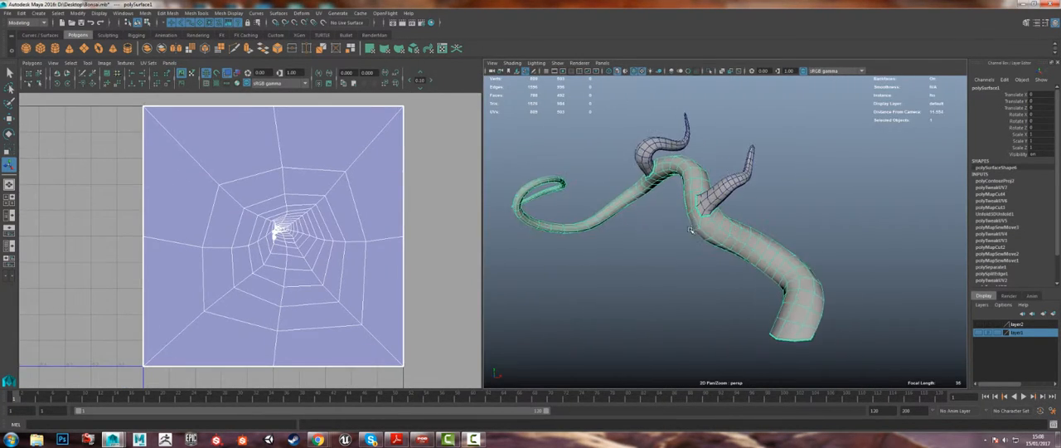
pyautogui.keyDown('alt'); pyautogui.moveTo(696, 206); pyautogui.dragTo(672, 177); pyautogui.keyUp('alt')
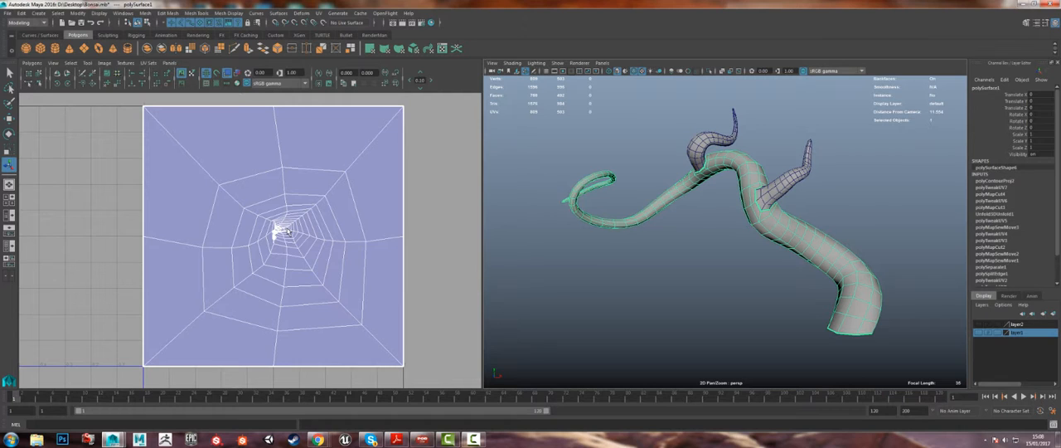
# Step: Unitize the trunk's UVs so each face fills the 0–1 UV space
pyautogui.click(30, 64)
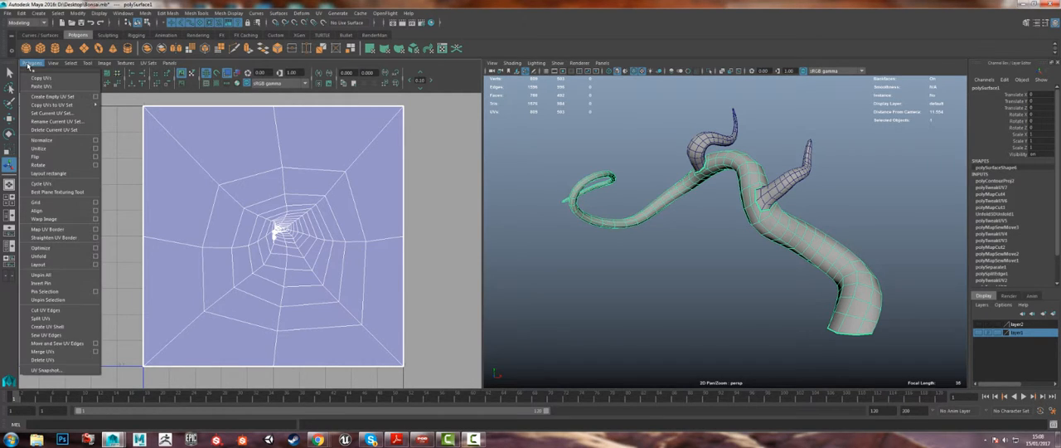
pyautogui.click(40, 150)
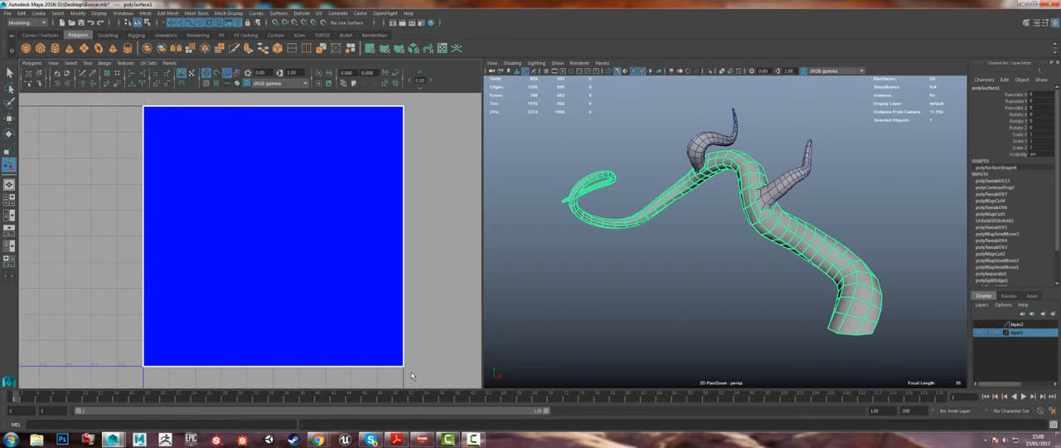
pyautogui.click(721, 72)
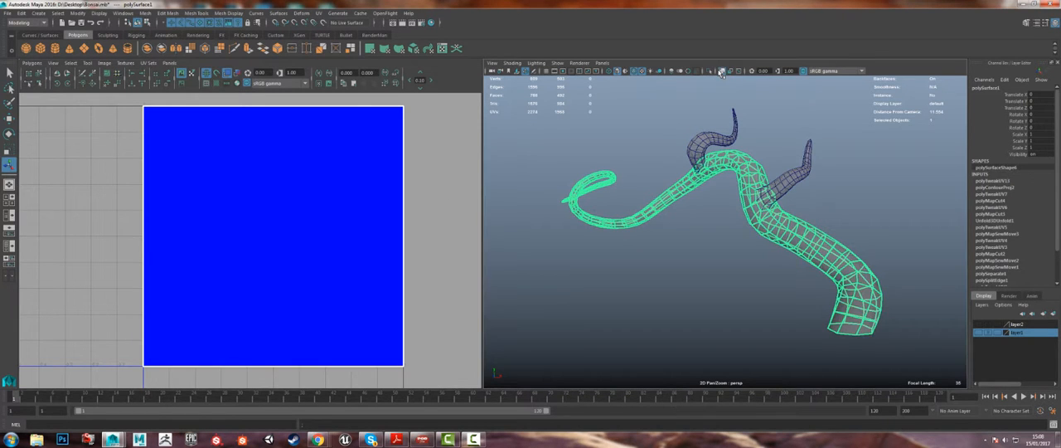
pyautogui.click(721, 73)
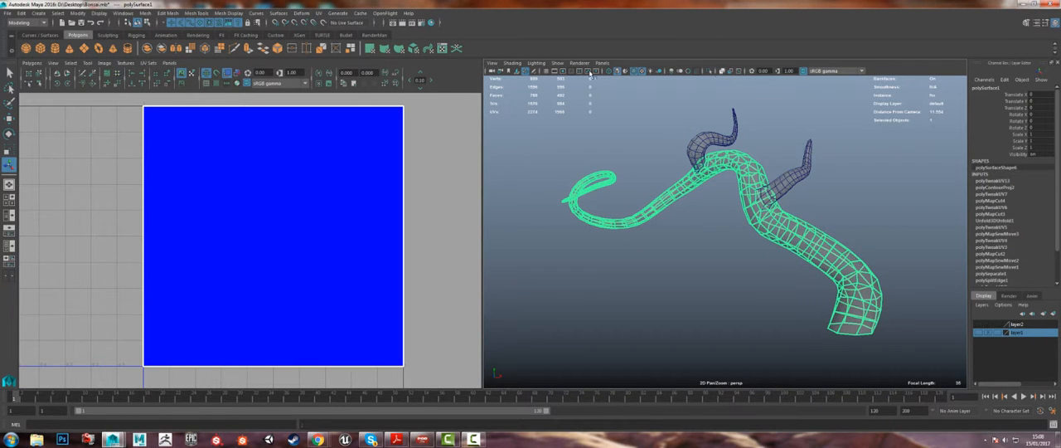
# Step: Display the checker map on the textured model and inspect the mapping of the trunk's unitized faces
pyautogui.click(216, 85)
pyautogui.press('6')
pyautogui.keyDown('alt'); pyautogui.moveTo(704, 210); pyautogui.dragTo(768, 304, button='right'); pyautogui.keyUp('alt')
pyautogui.click(767, 304)
pyautogui.keyDown('alt'); pyautogui.moveTo(768, 303); pyautogui.dragTo(644, 287); pyautogui.keyUp('alt')
pyautogui.scroll(-5, 644, 287)
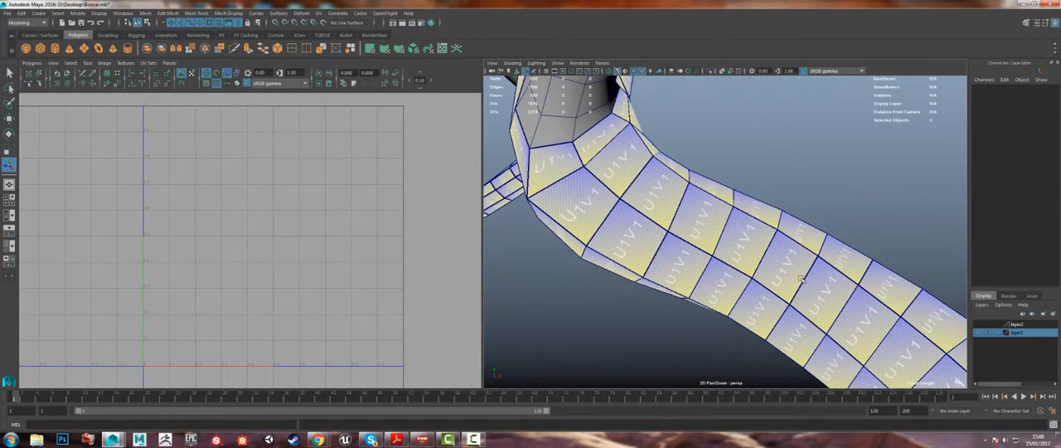
pyautogui.keyDown('alt'); pyautogui.moveTo(701, 236); pyautogui.dragTo(642, 215); pyautogui.keyUp('alt')
pyautogui.click(642, 216)
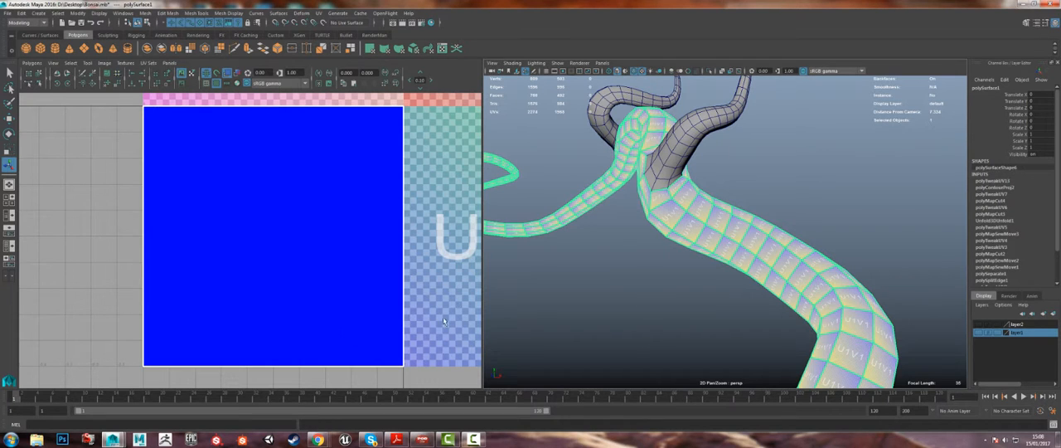
pyautogui.keyDown('alt'); pyautogui.moveTo(258, 303); pyautogui.dragTo(279, 312, button='middle'); pyautogui.keyUp('alt')
pyautogui.scroll(-1, 243, 281)
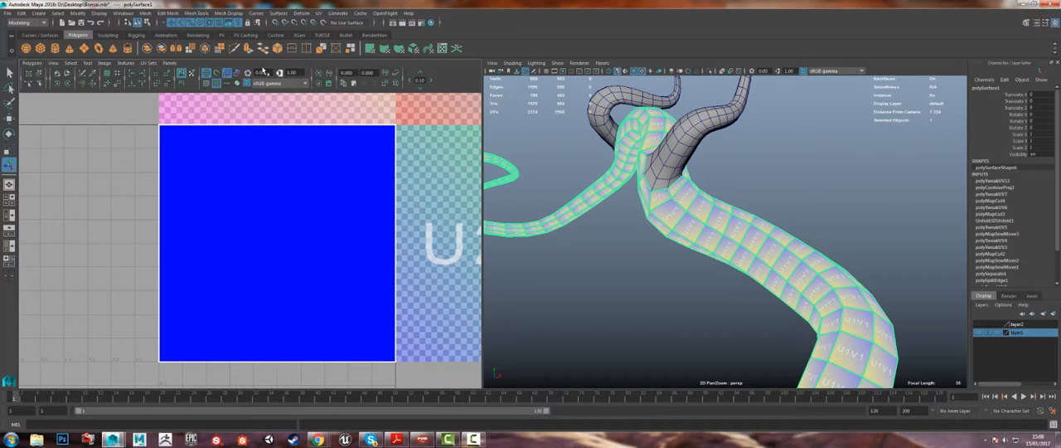
# Step: Turn off the checker texture display, clear the selection and enlarge the 3D view
pyautogui.click(217, 84)
pyautogui.click(603, 213)
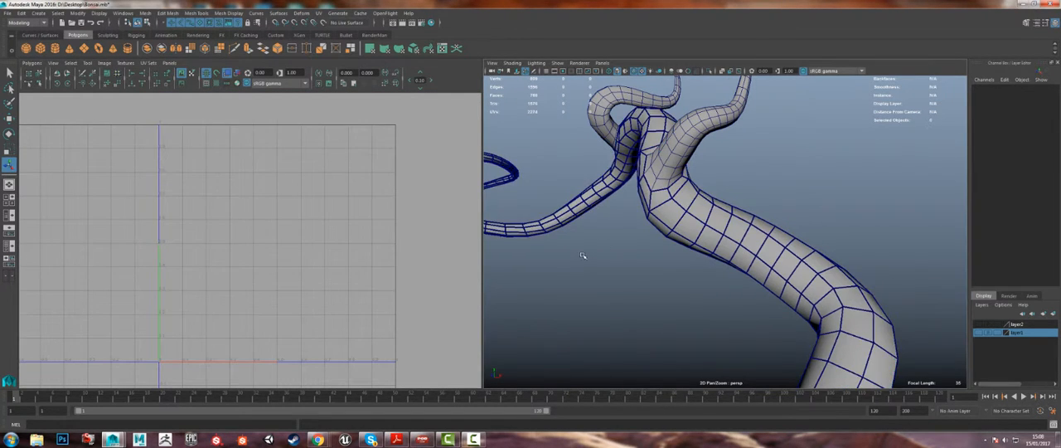
pyautogui.moveTo(478, 239); pyautogui.dragTo(239, 240)
# Step: Select the trunk mesh and isolate it from the other branches
pyautogui.click(592, 200)
pyautogui.keyDown('alt'); pyautogui.moveTo(591, 200); pyautogui.dragTo(484, 184, button='right'); pyautogui.keyUp('alt')
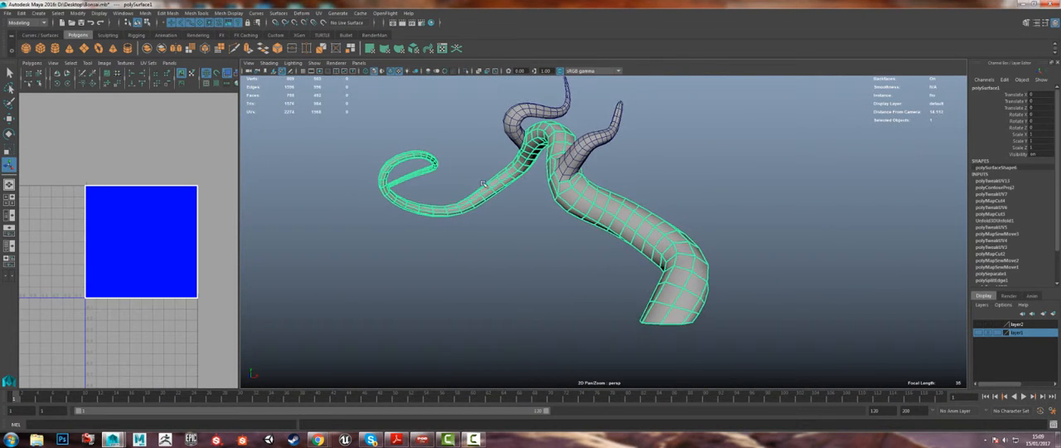
pyautogui.keyDown('alt'); pyautogui.moveTo(484, 184); pyautogui.dragTo(485, 214, button='middle'); pyautogui.keyUp('alt')
pyautogui.keyDown('alt'); pyautogui.moveTo(572, 220); pyautogui.dragTo(504, 208); pyautogui.keyUp('alt')
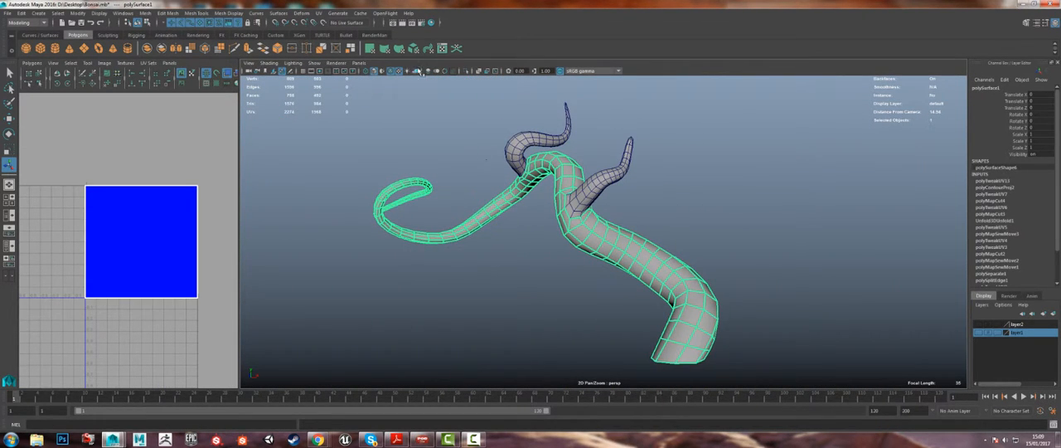
pyautogui.click(465, 71)
pyautogui.scroll(3, 588, 285)
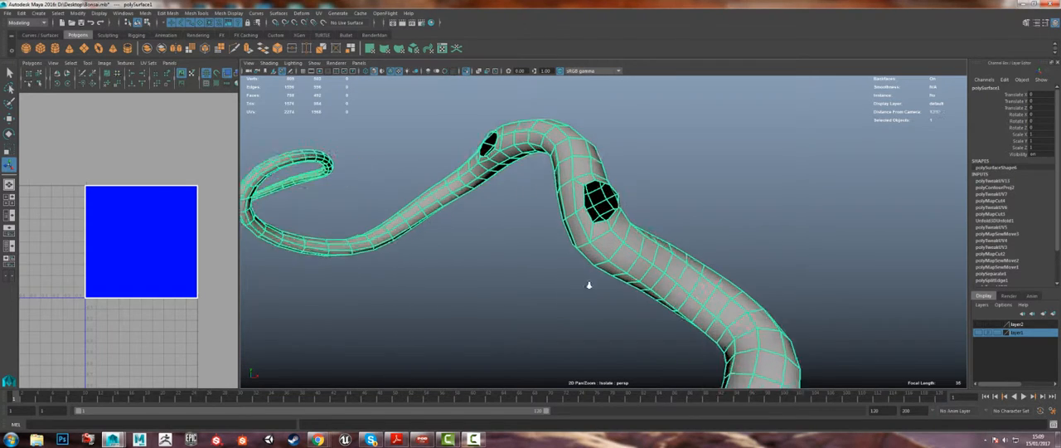
pyautogui.keyDown('alt'); pyautogui.moveTo(589, 285); pyautogui.dragTo(461, 254); pyautogui.keyUp('alt')
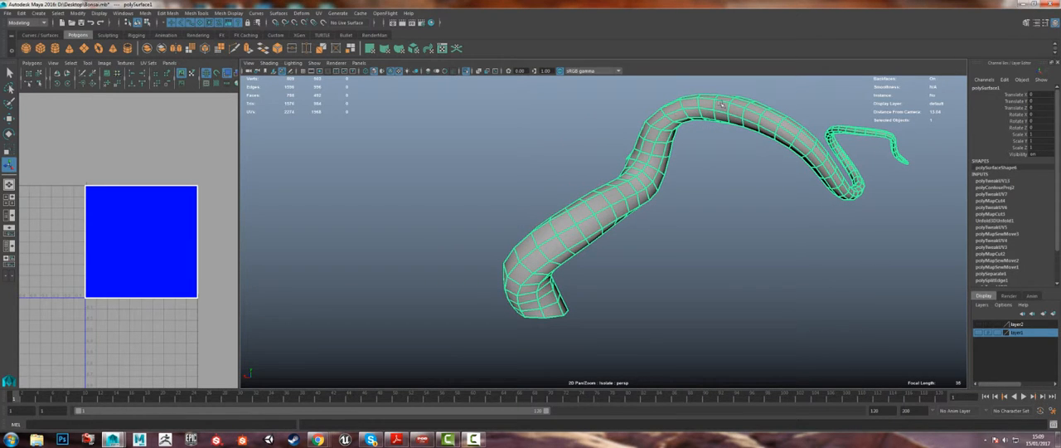
# Step: Switch to edge selection, select a lengthwise edge loop on the trunk and trace it past the branch openings
pyautogui.moveTo(545, 249); pyautogui.dragTo(540, 239, button='right')
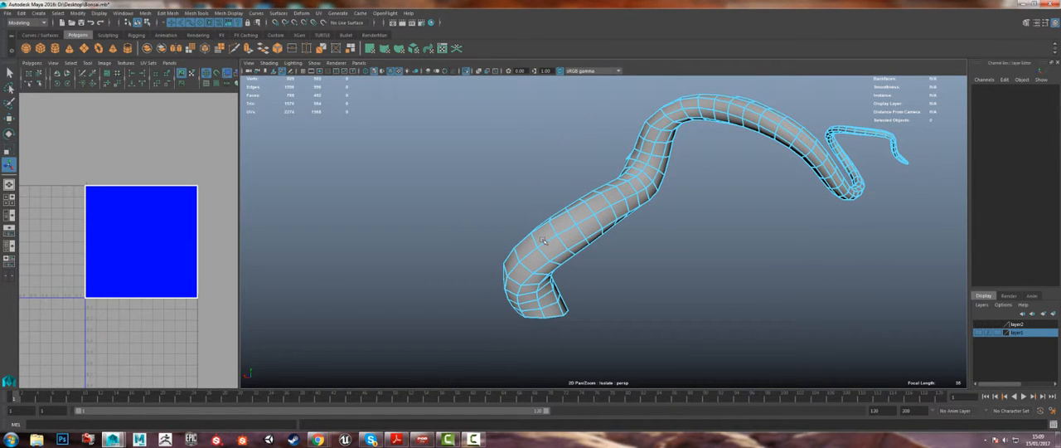
pyautogui.click(543, 241)
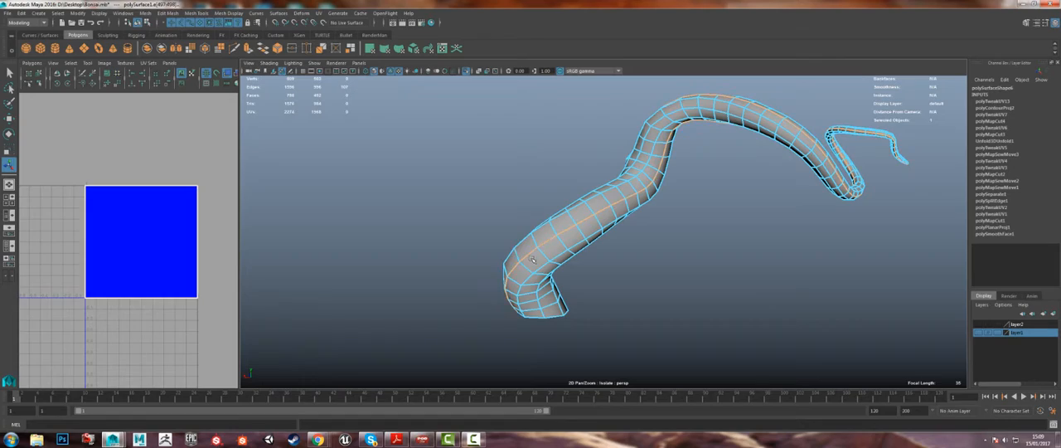
pyautogui.keyDown('alt'); pyautogui.moveTo(532, 260); pyautogui.dragTo(504, 192); pyautogui.keyUp('alt')
pyautogui.keyDown('alt'); pyautogui.moveTo(504, 192); pyautogui.dragTo(553, 162, button='right'); pyautogui.keyUp('alt')
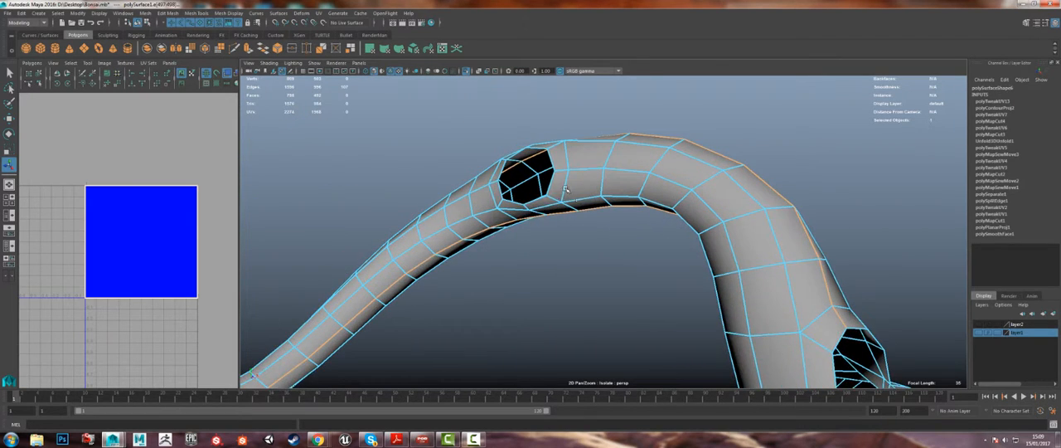
pyautogui.keyDown('alt'); pyautogui.moveTo(553, 162); pyautogui.dragTo(585, 186); pyautogui.keyUp('alt')
pyautogui.keyDown('alt'); pyautogui.moveTo(596, 217); pyautogui.dragTo(399, 176); pyautogui.keyUp('alt')
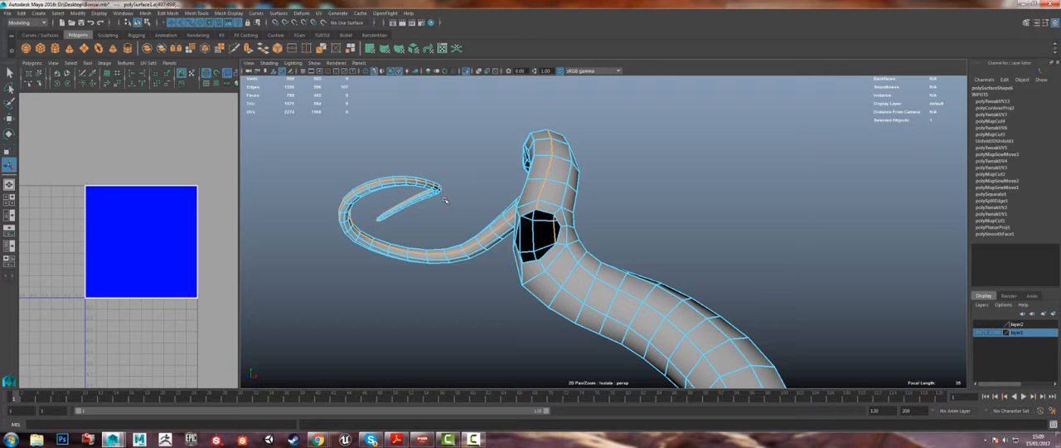
pyautogui.keyDown('alt'); pyautogui.moveTo(568, 217); pyautogui.dragTo(552, 252); pyautogui.keyUp('alt')
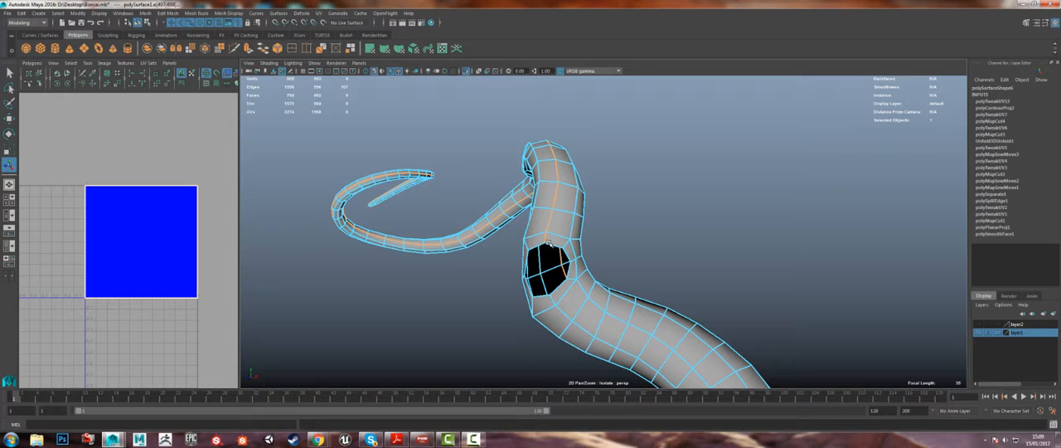
# Step: Try the lengthwise edge line starting beside the lower branch opening and check its course
pyautogui.keyDown('alt'); pyautogui.moveTo(549, 264); pyautogui.dragTo(458, 218); pyautogui.keyUp('alt')
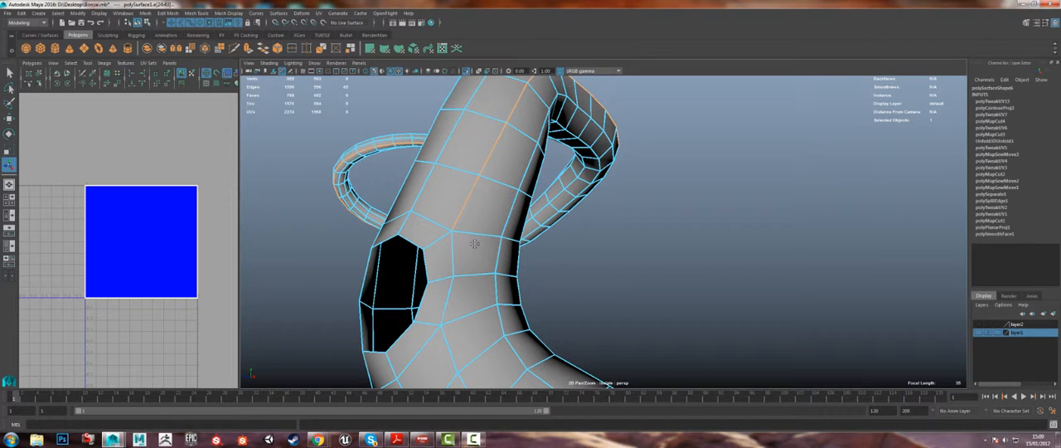
pyautogui.keyDown('alt'); pyautogui.moveTo(437, 227); pyautogui.dragTo(544, 171); pyautogui.keyUp('alt')
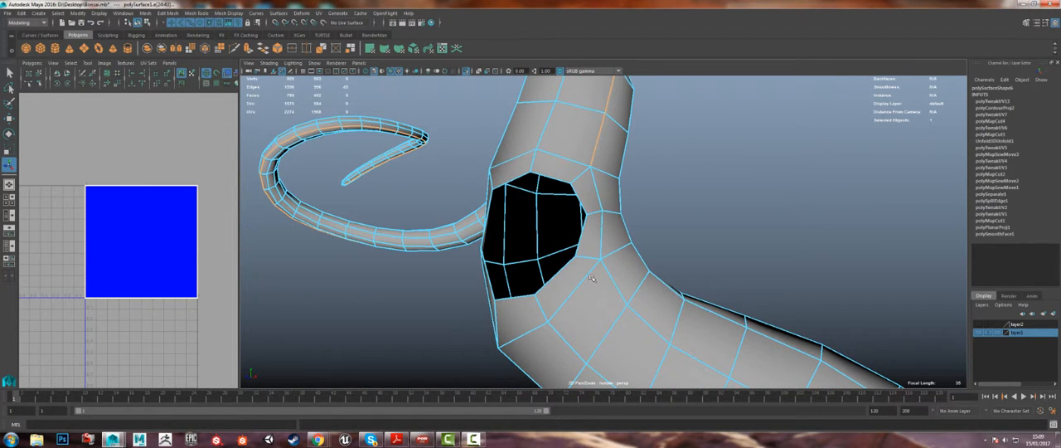
pyautogui.keyDown('alt'); pyautogui.moveTo(608, 262); pyautogui.dragTo(528, 215, button='right'); pyautogui.keyUp('alt')
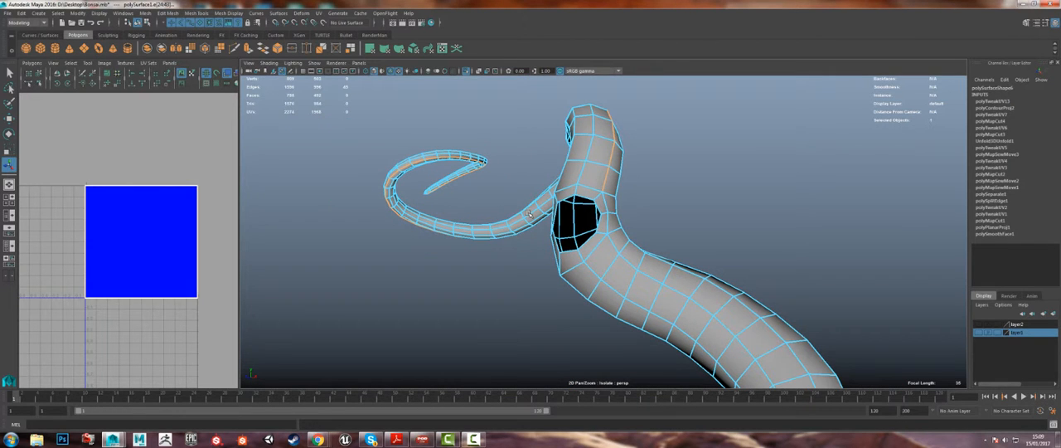
pyautogui.keyDown('alt'); pyautogui.moveTo(547, 187); pyautogui.dragTo(562, 181, button='right'); pyautogui.keyUp('alt')
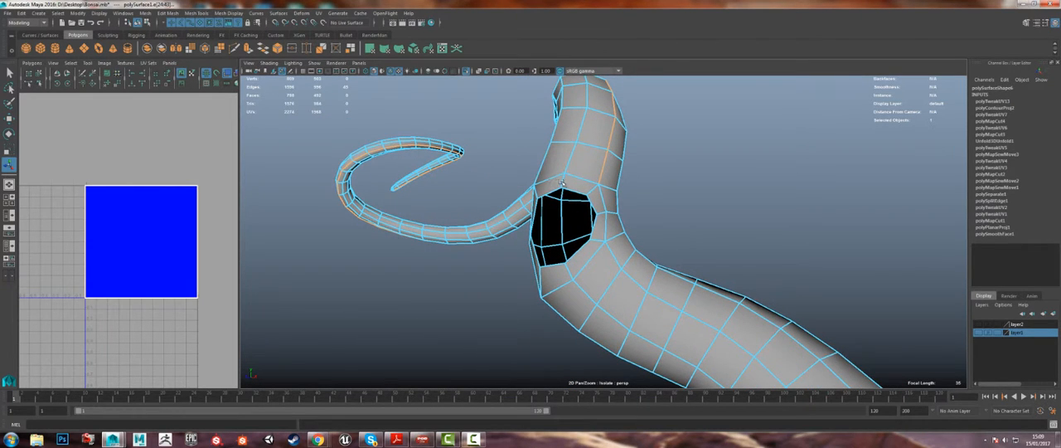
# Step: Select the lengthwise edge loop meeting the lower branch opening's rim and trace it along the trunk
pyautogui.keyDown('shift'); pyautogui.doubleClick(564, 181); pyautogui.keyUp('shift')
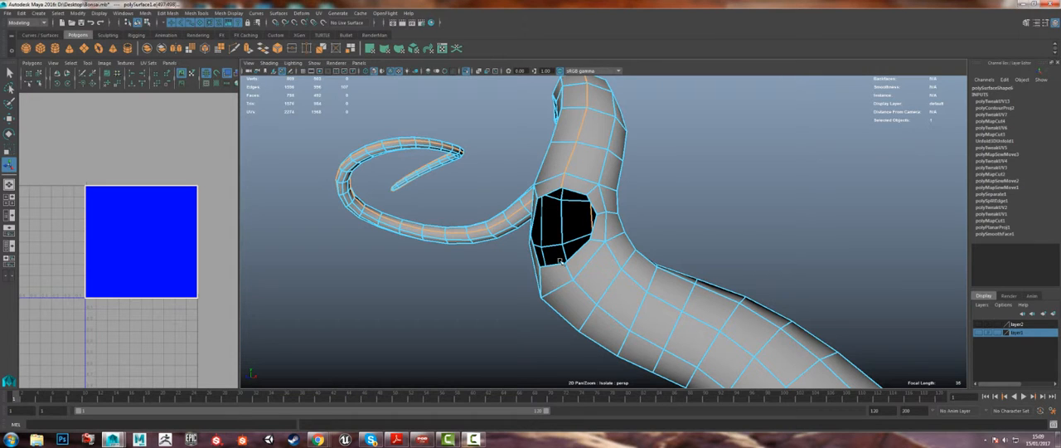
pyautogui.keyDown('alt'); pyautogui.moveTo(575, 243); pyautogui.dragTo(614, 225); pyautogui.keyUp('alt')
pyautogui.keyDown('alt'); pyautogui.moveTo(615, 226); pyautogui.dragTo(527, 175, button='right'); pyautogui.keyUp('alt')
pyautogui.keyDown('alt'); pyautogui.moveTo(527, 175); pyautogui.dragTo(449, 134, button='middle'); pyautogui.keyUp('alt')
pyautogui.keyDown('alt'); pyautogui.moveTo(628, 247); pyautogui.dragTo(515, 171); pyautogui.keyUp('alt')
pyautogui.keyDown('alt'); pyautogui.moveTo(516, 171); pyautogui.dragTo(547, 271, button='middle'); pyautogui.keyUp('alt')
pyautogui.keyDown('alt'); pyautogui.moveTo(547, 270); pyautogui.dragTo(578, 262); pyautogui.keyUp('alt')
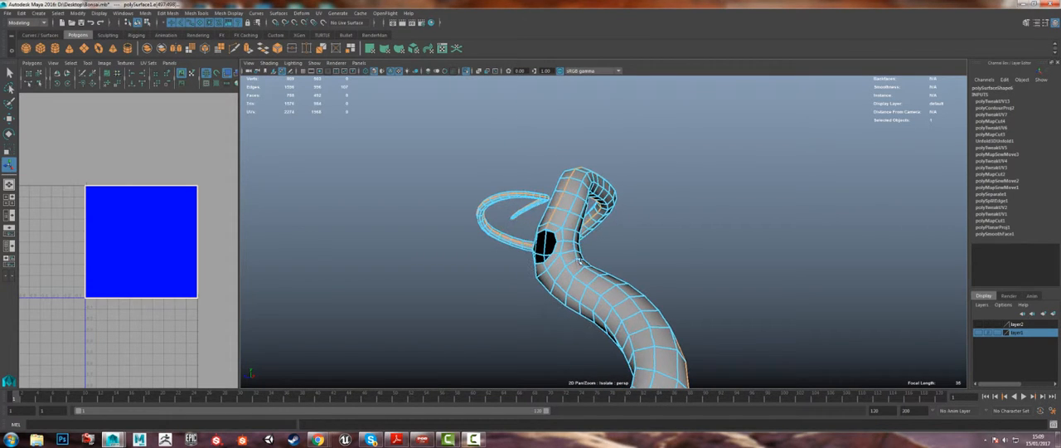
# Step: Try other lengthwise edge loops from the trunk's base and compare how they run to the far tip
pyautogui.keyDown('alt'); pyautogui.moveTo(593, 190); pyautogui.dragTo(580, 273); pyautogui.keyUp('alt')
pyautogui.keyDown('alt'); pyautogui.moveTo(582, 321); pyautogui.dragTo(591, 200, button='middle'); pyautogui.keyUp('alt')
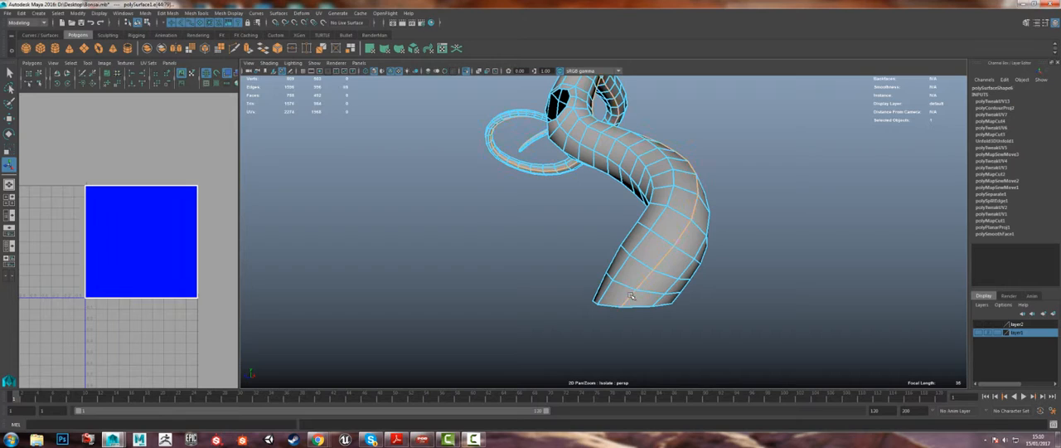
pyautogui.keyDown('alt'); pyautogui.moveTo(631, 296); pyautogui.dragTo(623, 390); pyautogui.keyUp('alt')
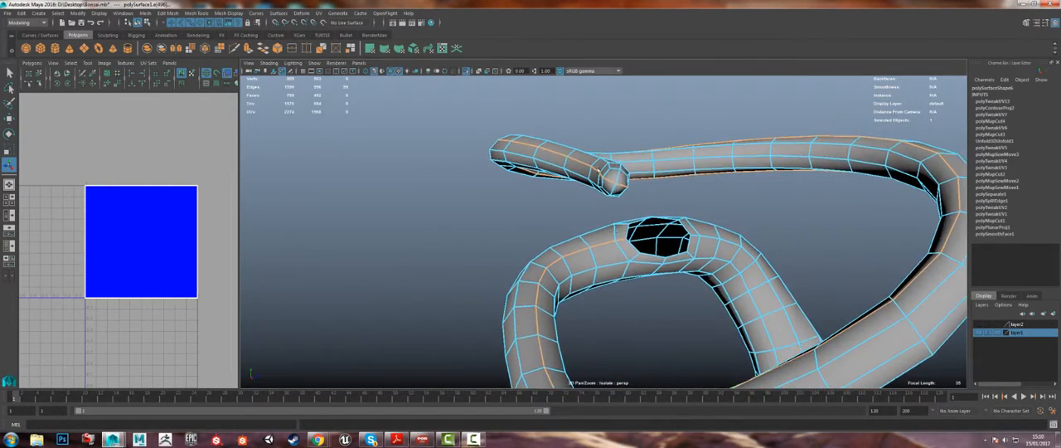
pyautogui.keyDown('alt'); pyautogui.moveTo(590, 162); pyautogui.dragTo(574, 150); pyautogui.keyUp('alt')
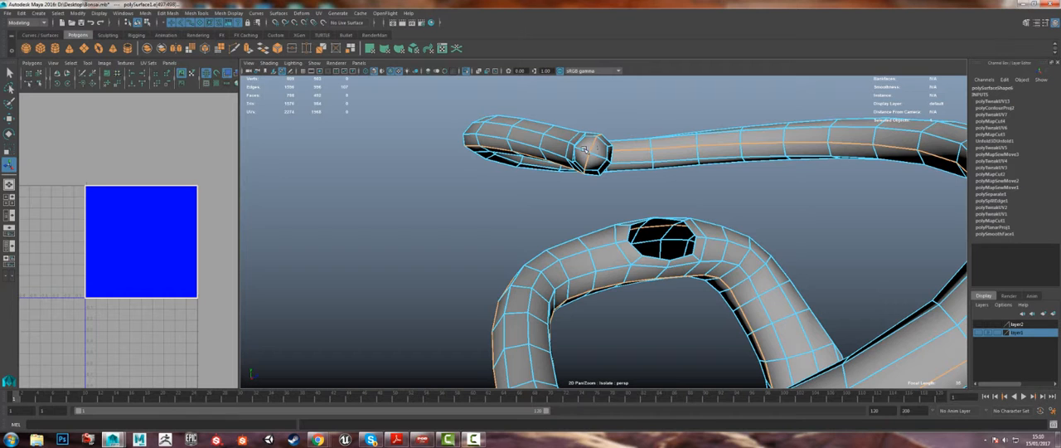
pyautogui.keyDown('alt'); pyautogui.moveTo(585, 149); pyautogui.dragTo(678, 264); pyautogui.keyUp('alt')
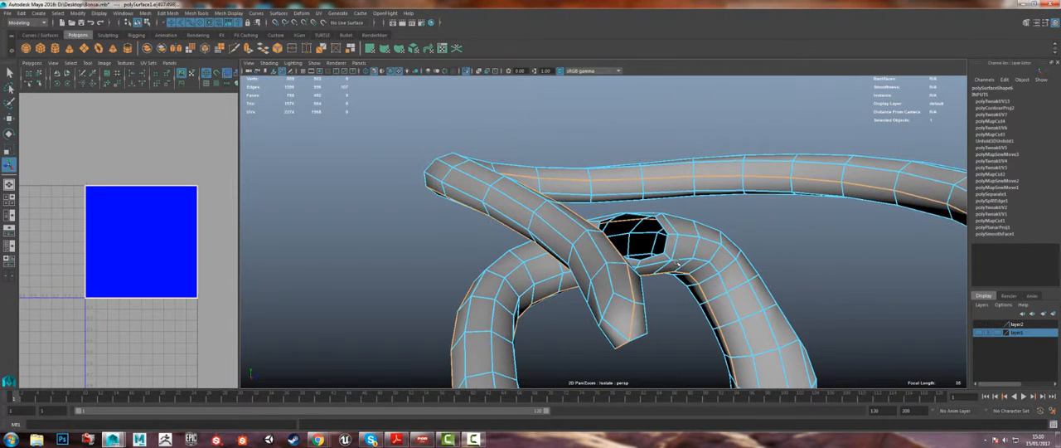
# Step: Try single edges near the tip and at the trunk's base as starting points for the seam
pyautogui.doubleClick(613, 284)
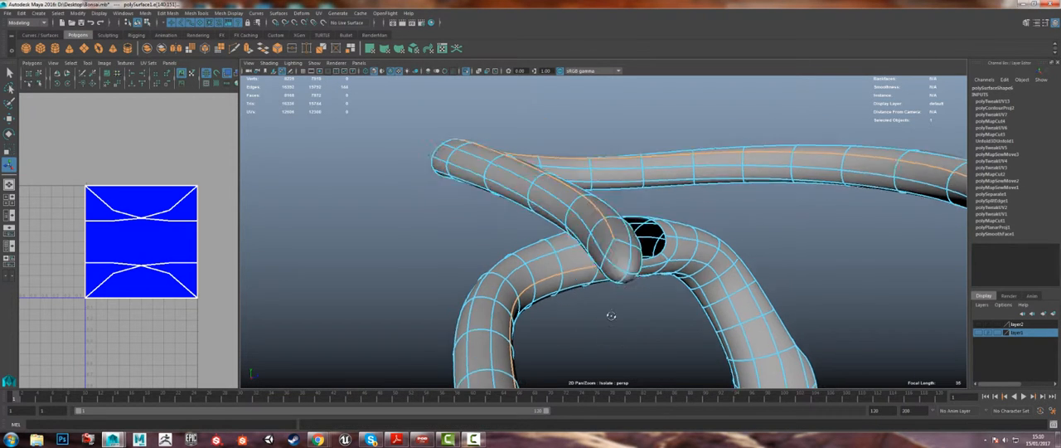
pyautogui.keyDown('alt'); pyautogui.moveTo(610, 310); pyautogui.dragTo(612, 317); pyautogui.keyUp('alt')
pyautogui.press('1')
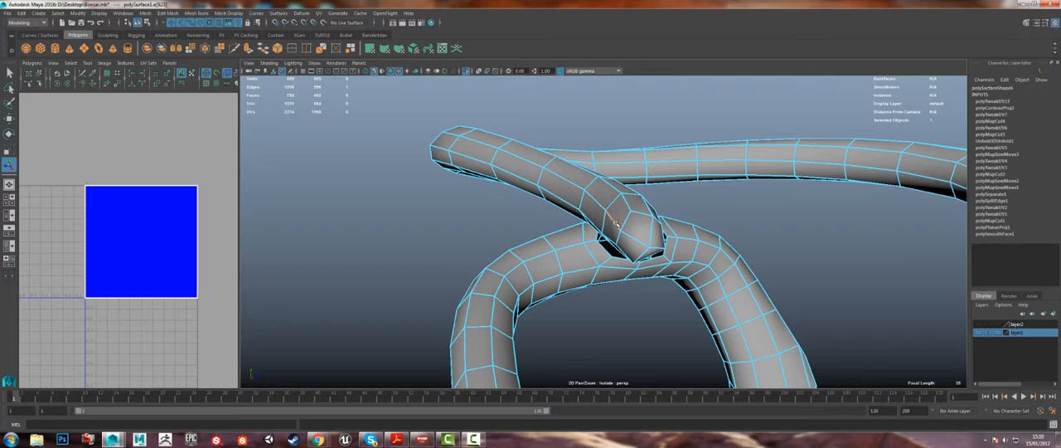
pyautogui.keyDown('alt'); pyautogui.moveTo(603, 225); pyautogui.dragTo(651, 183); pyautogui.keyUp('alt')
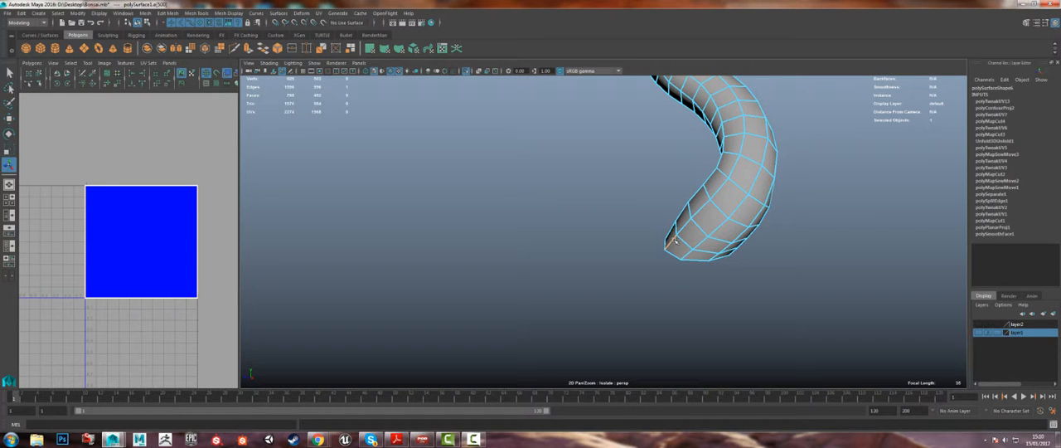
pyautogui.keyDown('alt'); pyautogui.moveTo(675, 240); pyautogui.dragTo(586, 232); pyautogui.keyUp('alt')
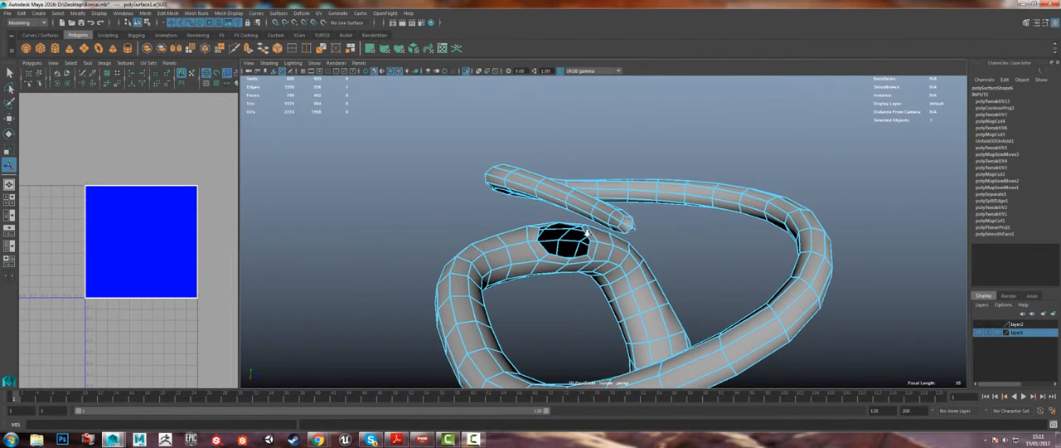
pyautogui.keyDown('alt'); pyautogui.moveTo(586, 232); pyautogui.dragTo(670, 242, button='right'); pyautogui.keyUp('alt')
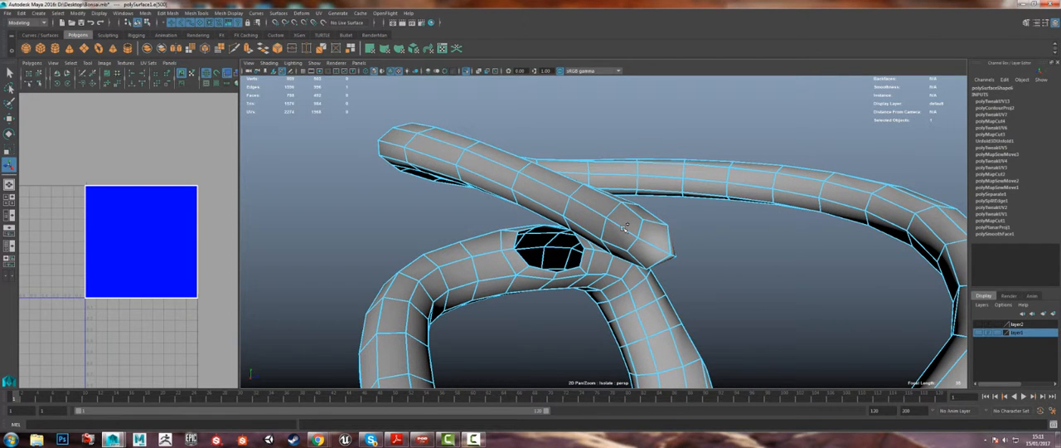
# Step: Select a lengthwise edge loop for the trunk's seam and add an edge at the pointed tip
pyautogui.keyDown('alt'); pyautogui.moveTo(675, 239); pyautogui.dragTo(331, 307); pyautogui.keyUp('alt')
pyautogui.keyDown('alt'); pyautogui.moveTo(462, 240); pyautogui.dragTo(634, 212); pyautogui.keyUp('alt')
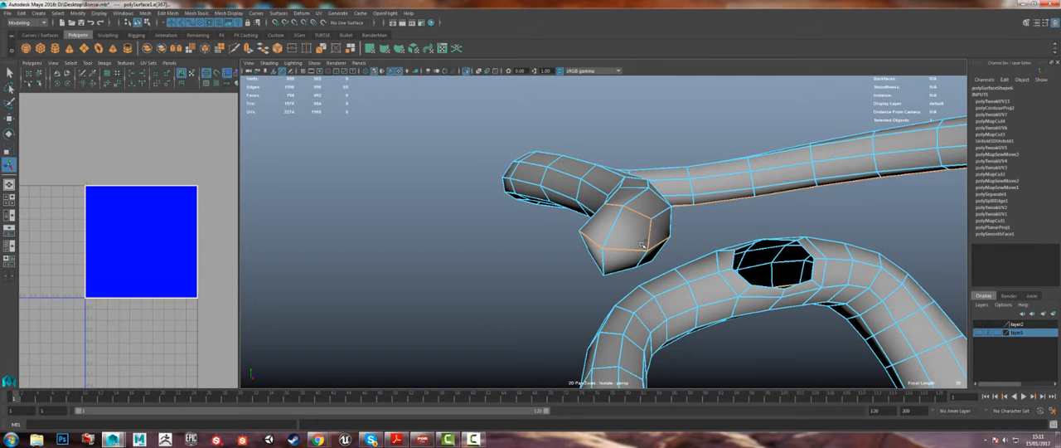
pyautogui.keyDown('alt'); pyautogui.moveTo(636, 250); pyautogui.dragTo(636, 243); pyautogui.keyUp('alt')
pyautogui.keyDown('alt'); pyautogui.moveTo(636, 244); pyautogui.dragTo(637, 321, button='middle'); pyautogui.keyUp('alt')
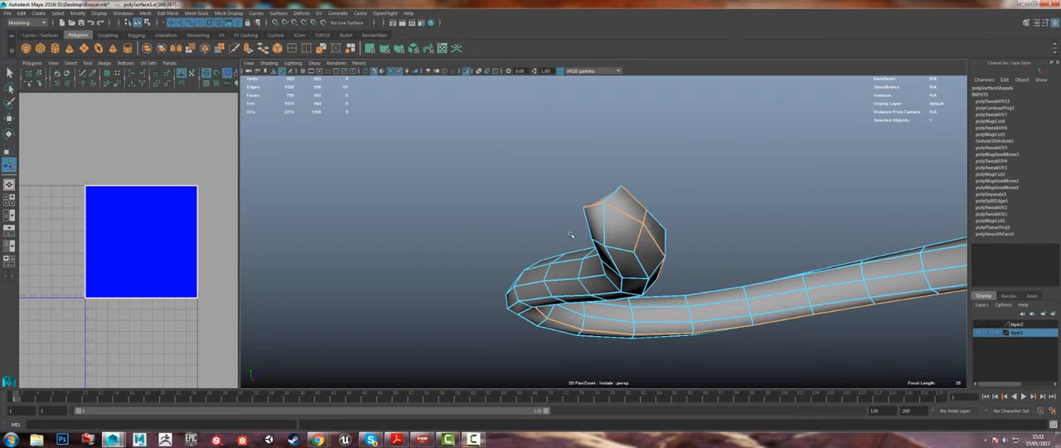
# Step: Try to extend the seam selection with more edges around the pointed tip
pyautogui.keyDown('alt'); pyautogui.moveTo(671, 253); pyautogui.dragTo(616, 247); pyautogui.keyUp('alt')
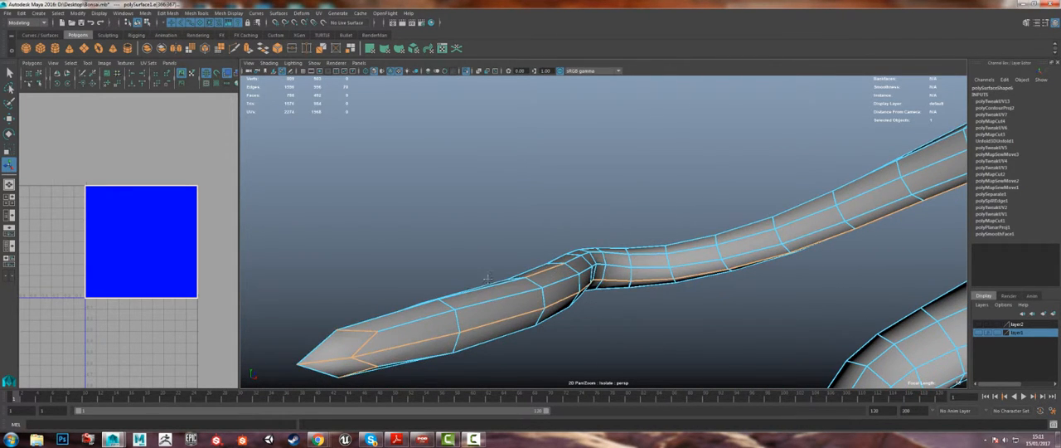
pyautogui.keyDown('alt'); pyautogui.moveTo(488, 279); pyautogui.dragTo(589, 254); pyautogui.keyUp('alt')
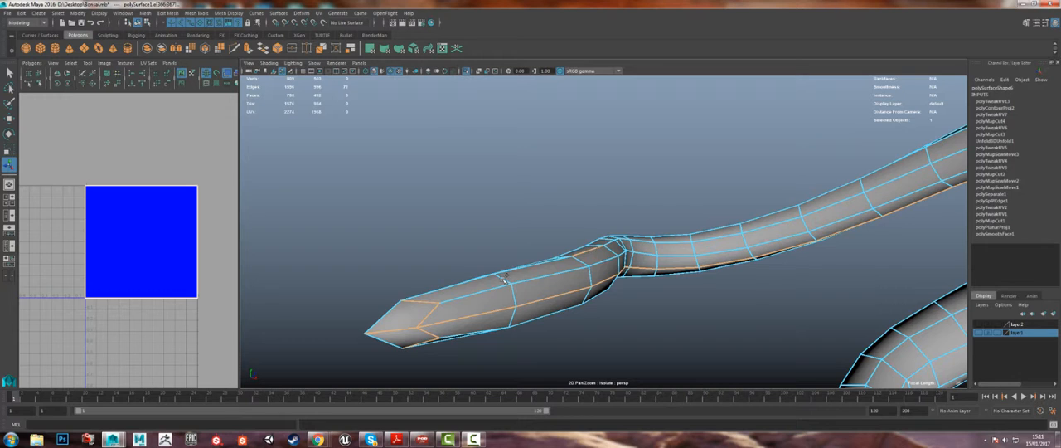
pyautogui.keyDown('alt'); pyautogui.moveTo(503, 276); pyautogui.dragTo(584, 267); pyautogui.keyUp('alt')
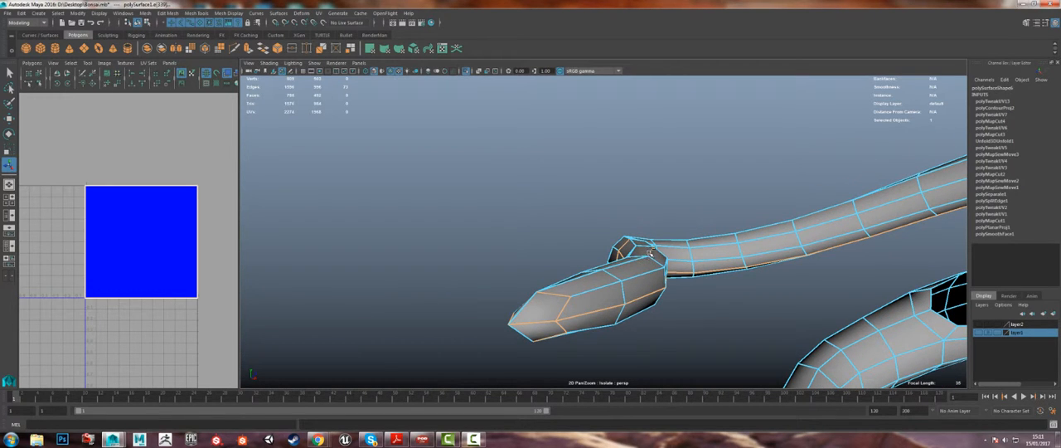
pyautogui.keyDown('alt'); pyautogui.moveTo(651, 252); pyautogui.dragTo(539, 247); pyautogui.keyUp('alt')
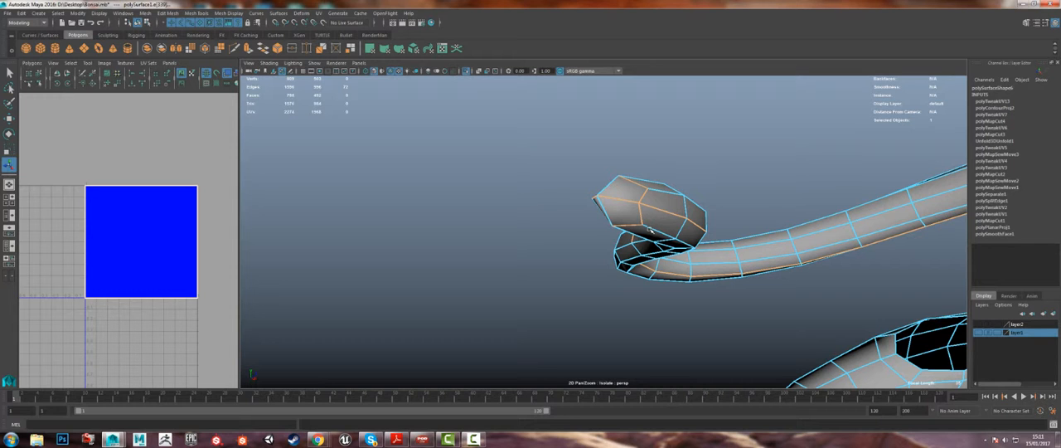
# Step: Undo the extra edge selections and deselect the stray crosswise edge near the bend before the tip
pyautogui.keyDown('alt'); pyautogui.moveTo(655, 220); pyautogui.dragTo(673, 259); pyautogui.keyUp('alt')
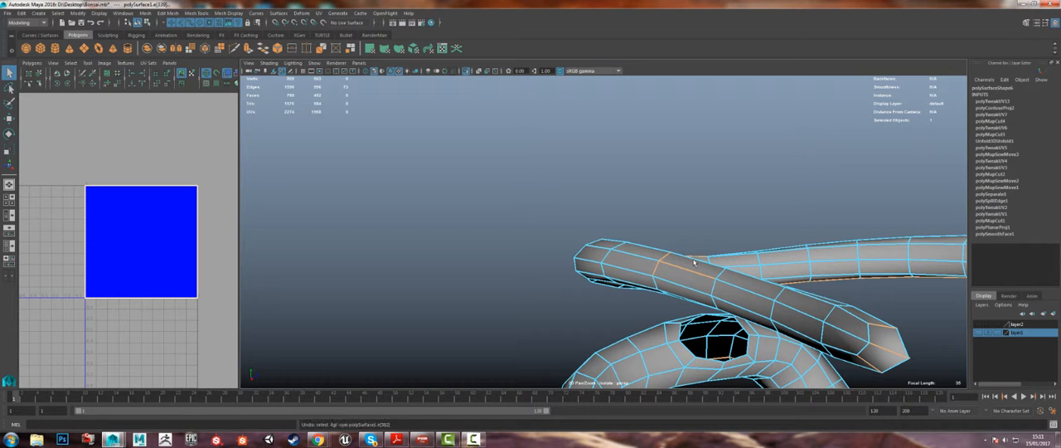
pyautogui.keyDown('alt'); pyautogui.moveTo(695, 262); pyautogui.dragTo(640, 273); pyautogui.keyUp('alt')
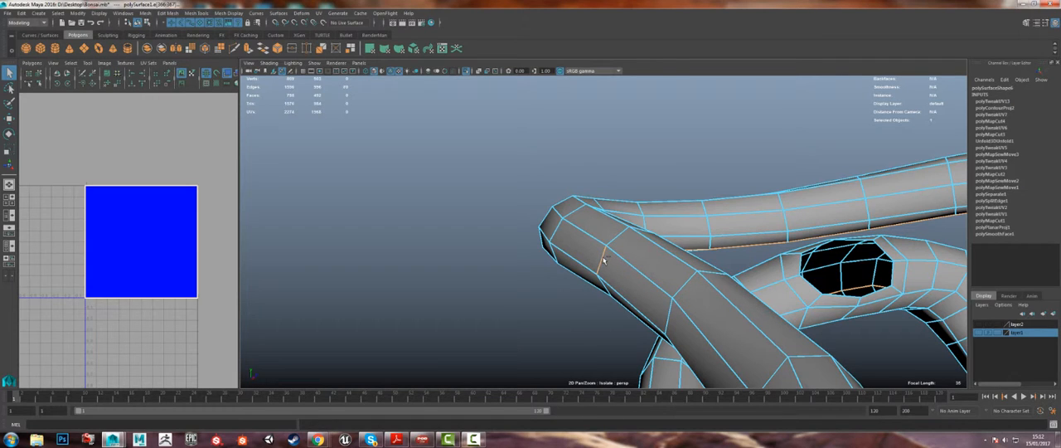
pyautogui.click(602, 259)
pyautogui.keyDown('alt'); pyautogui.moveTo(603, 262); pyautogui.dragTo(731, 195); pyautogui.keyUp('alt')
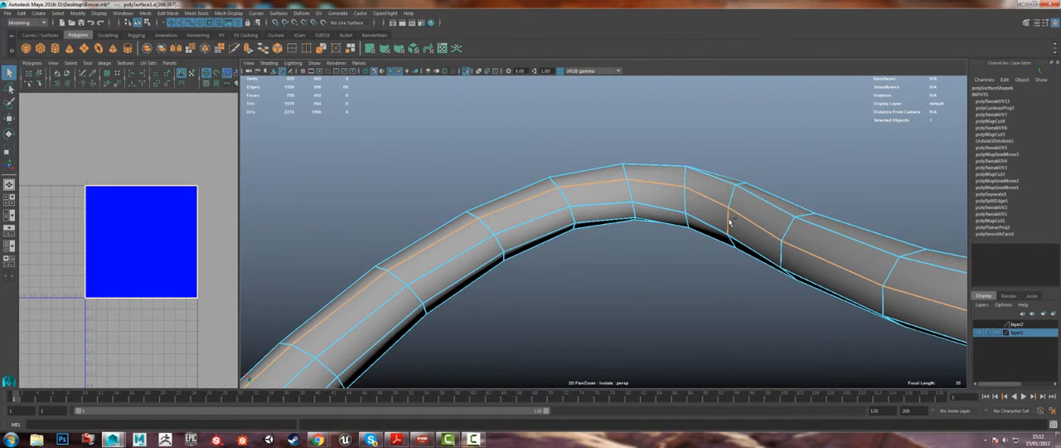
# Step: Trace the selected seam edges along the whole trunk down to its base
pyautogui.keyDown('alt'); pyautogui.moveTo(739, 258); pyautogui.dragTo(647, 189, button='right'); pyautogui.keyUp('alt')
pyautogui.keyDown('alt'); pyautogui.moveTo(755, 211); pyautogui.dragTo(785, 271); pyautogui.keyUp('alt')
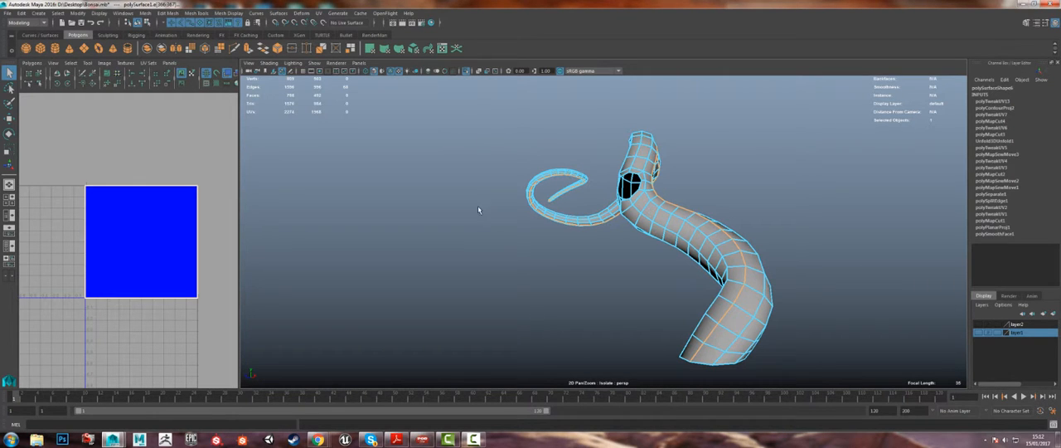
pyautogui.keyDown('alt'); pyautogui.moveTo(777, 196); pyautogui.dragTo(763, 204); pyautogui.keyUp('alt')
pyautogui.keyDown('alt'); pyautogui.moveTo(751, 209); pyautogui.dragTo(738, 135, button='middle'); pyautogui.keyUp('alt')
pyautogui.keyDown('alt'); pyautogui.moveTo(738, 135); pyautogui.dragTo(664, 157, button='right'); pyautogui.keyUp('alt')
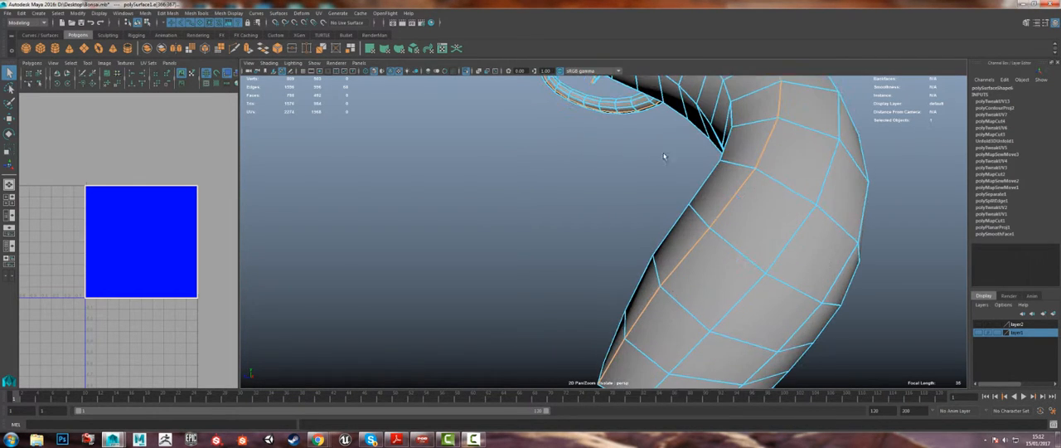
# Step: Invert the edge selection on the trunk so that every edge except the lengthwise seam is selected
pyautogui.keyDown('alt'); pyautogui.moveTo(749, 208); pyautogui.dragTo(698, 183, button='right'); pyautogui.keyUp('alt')
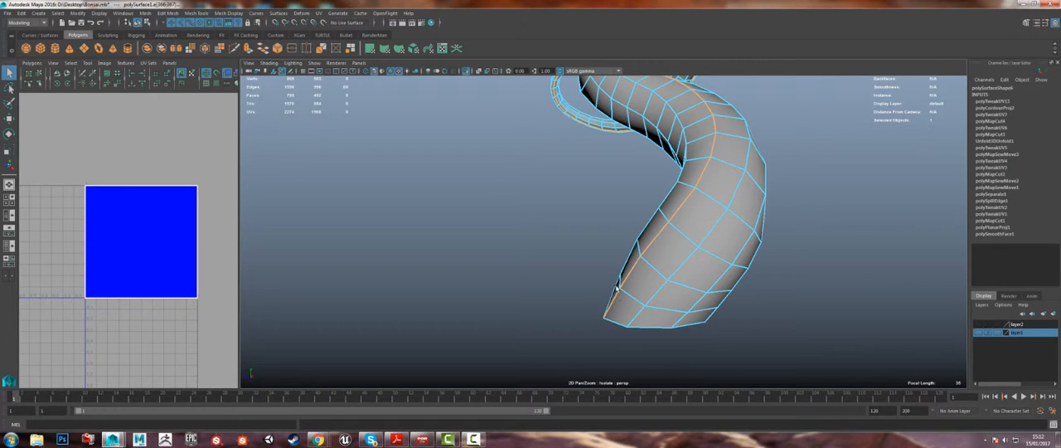
pyautogui.keyDown('alt'); pyautogui.moveTo(725, 135); pyautogui.dragTo(551, 171, button='right'); pyautogui.keyUp('alt')
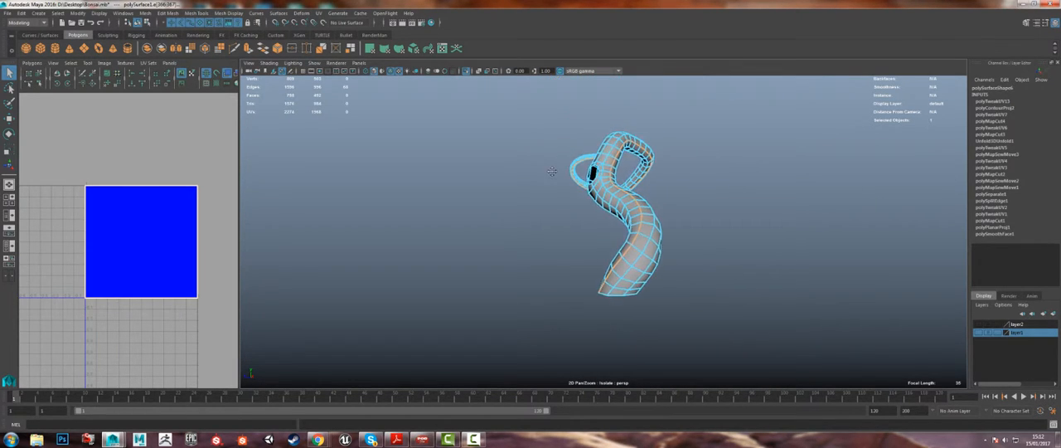
pyautogui.moveTo(535, 143)
pyautogui.keyDown('alt'); pyautogui.mouseDown()
pyautogui.moveTo(494, 136)
pyautogui.moveTo(528, 134)
pyautogui.moveTo(539, 154)
pyautogui.mouseUp(); pyautogui.keyUp('alt')
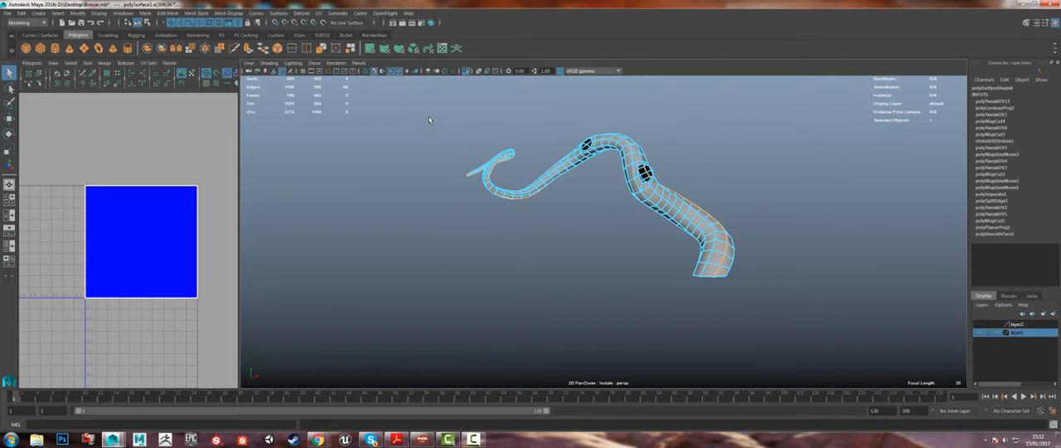
pyautogui.moveTo(428, 119); pyautogui.dragTo(861, 348)
pyautogui.keyDown('alt'); pyautogui.moveTo(829, 278); pyautogui.dragTo(649, 288); pyautogui.keyUp('alt')
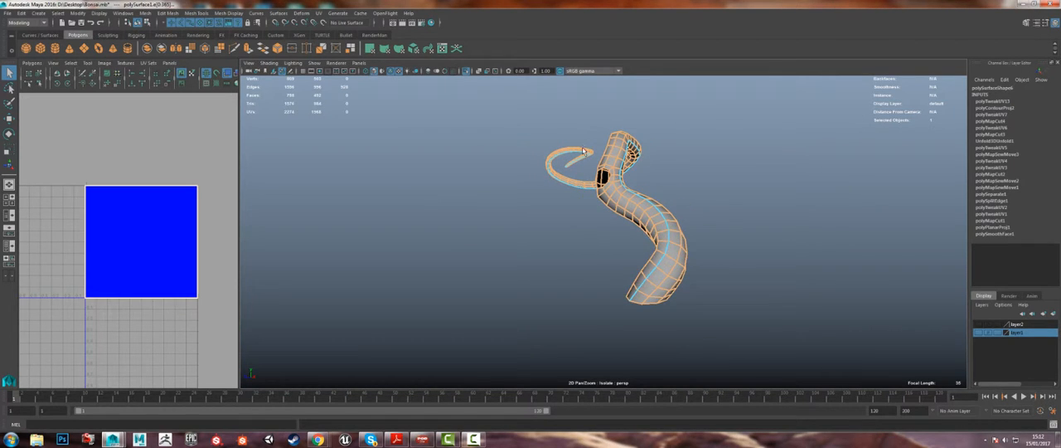
pyautogui.keyDown('alt'); pyautogui.moveTo(583, 151); pyautogui.dragTo(607, 171); pyautogui.keyUp('alt')
pyautogui.scroll(5, 608, 172)
pyautogui.scroll(-5, 582, 214)
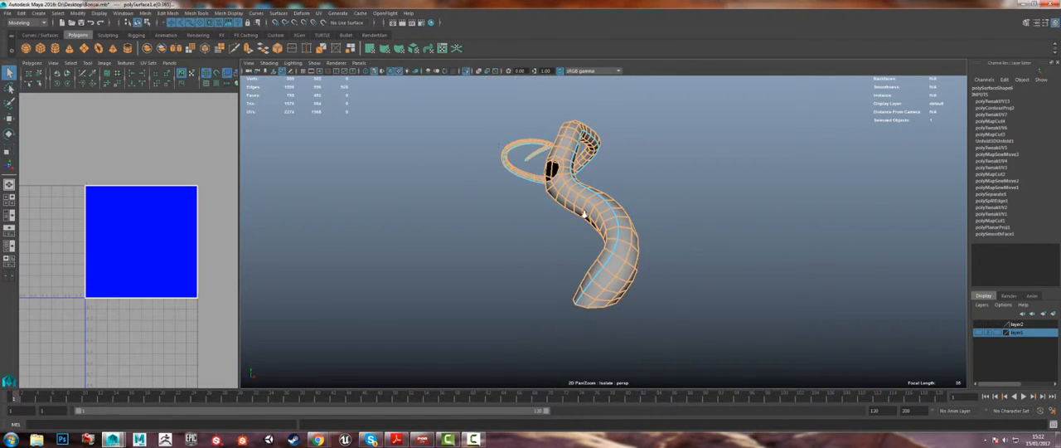
# Step: Toggle the whole trunk's edge selection back to the seam and invert it once more
pyautogui.moveTo(490, 122); pyautogui.dragTo(769, 351)
pyautogui.keyDown('alt'); pyautogui.moveTo(793, 291); pyautogui.dragTo(804, 306); pyautogui.keyUp('alt')
pyautogui.keyDown('shift'); pyautogui.moveTo(806, 339); pyautogui.dragTo(423, 82); pyautogui.keyUp('shift')
pyautogui.keyDown('alt'); pyautogui.moveTo(530, 214); pyautogui.dragTo(579, 199); pyautogui.keyUp('alt')
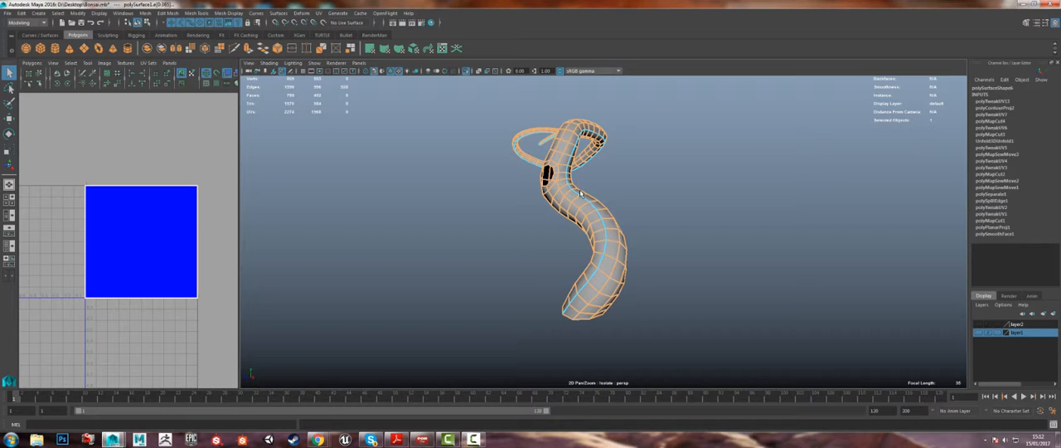
# Step: Widen the UV view and apply Move and Sew UV Edges to all the selected non-seam edges
pyautogui.moveTo(240, 133); pyautogui.dragTo(451, 133)
pyautogui.keyDown('alt'); pyautogui.moveTo(291, 135); pyautogui.dragTo(252, 135, button='right'); pyautogui.keyUp('alt')
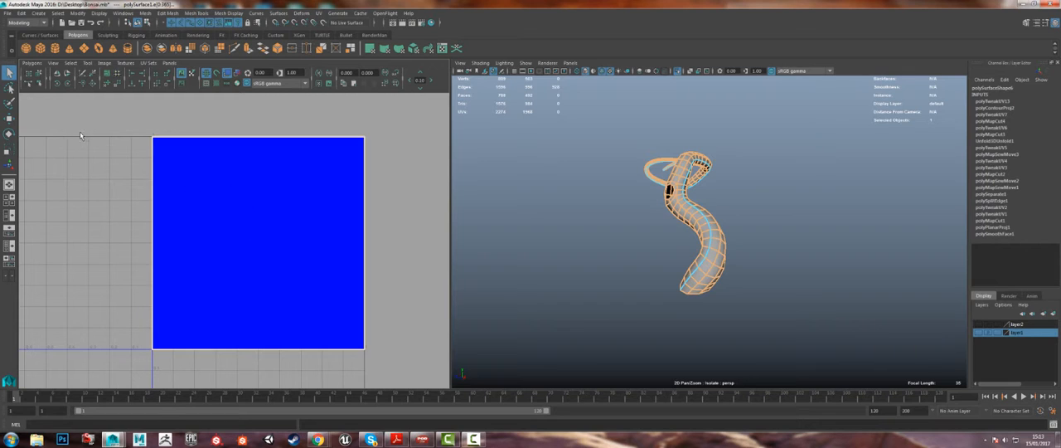
pyautogui.click(32, 63)
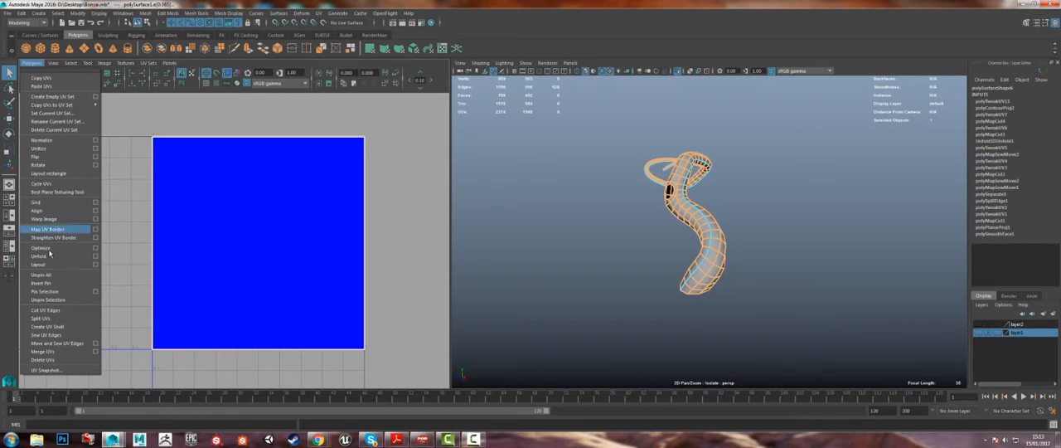
pyautogui.click(52, 343)
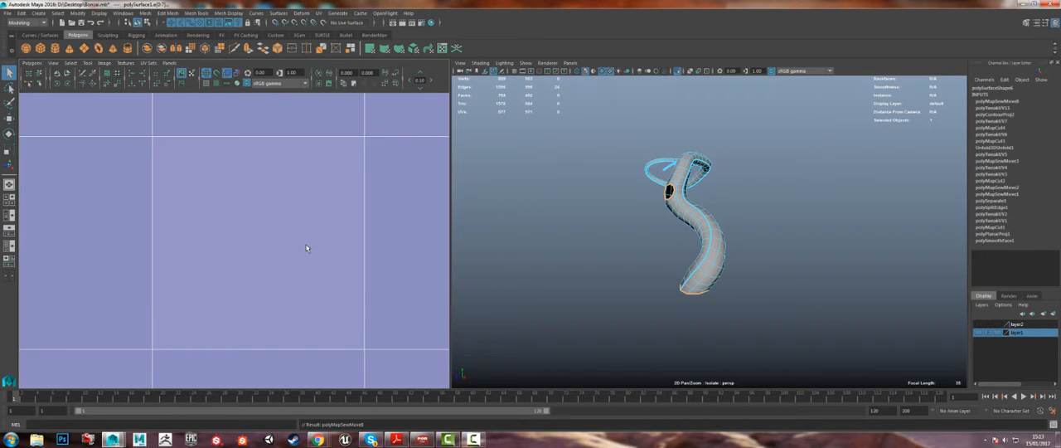
# Step: Examine the trunk's sewn UV shell along its whole length and compare it with the model
pyautogui.scroll(-5, 306, 247)
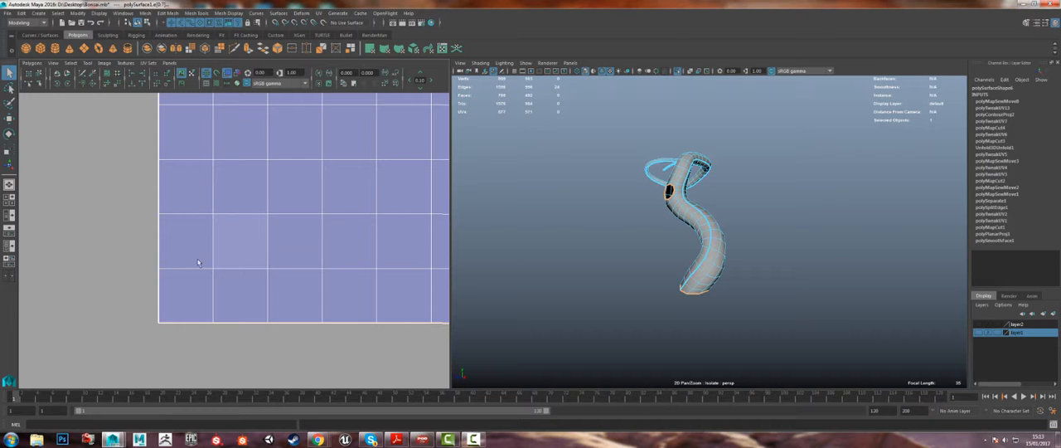
pyautogui.scroll(3, 227, 265)
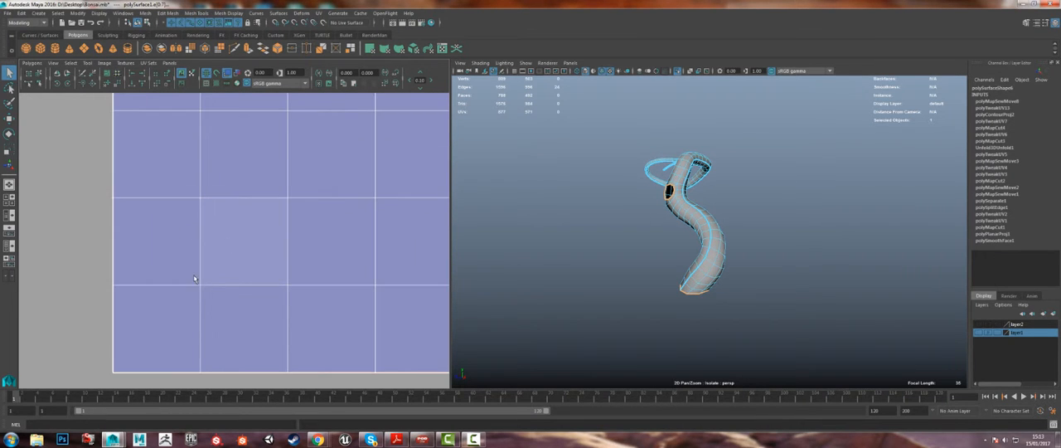
pyautogui.scroll(-6, 213, 265)
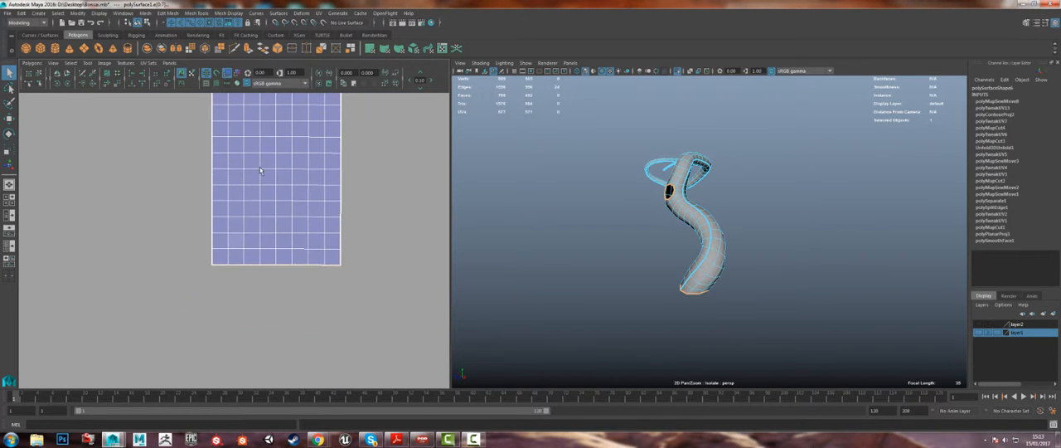
pyautogui.scroll(-4, 285, 247)
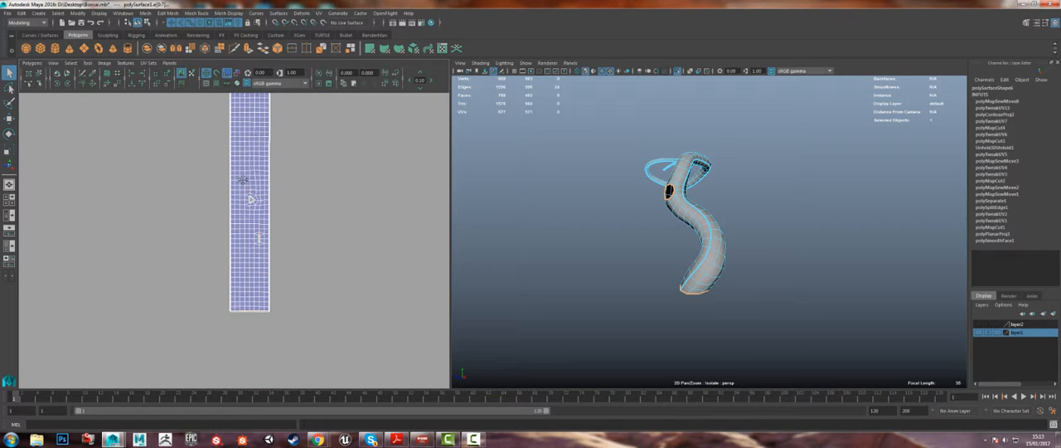
pyautogui.keyDown('alt'); pyautogui.moveTo(251, 169); pyautogui.dragTo(249, 125, button='middle'); pyautogui.keyUp('alt')
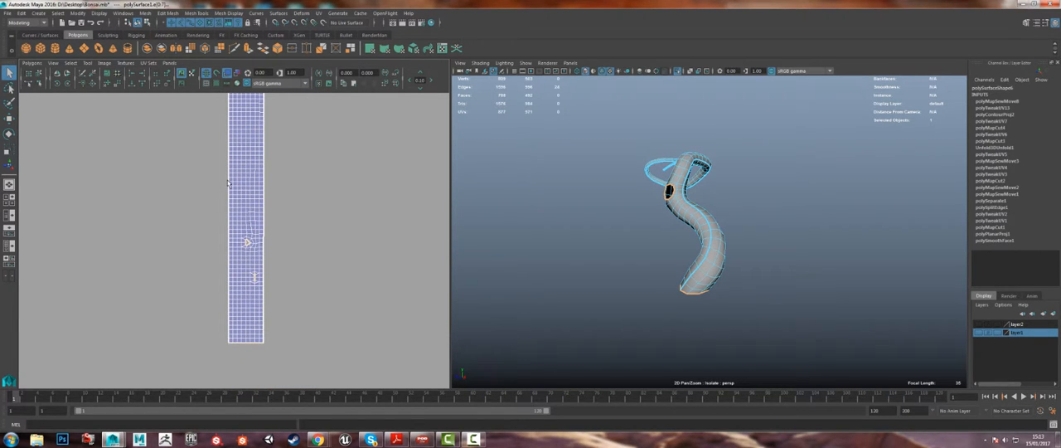
pyautogui.keyDown('alt'); pyautogui.moveTo(228, 181); pyautogui.dragTo(226, 201, button='middle'); pyautogui.keyUp('alt')
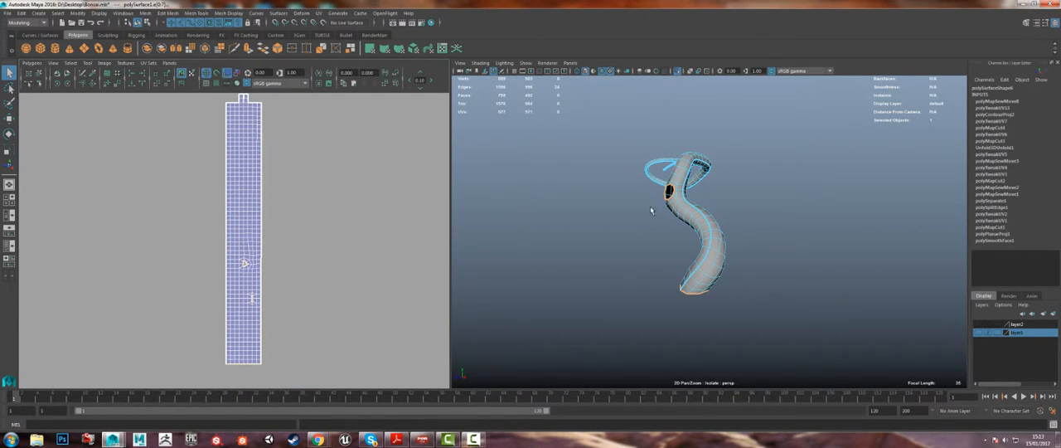
pyautogui.keyDown('alt'); pyautogui.moveTo(650, 209); pyautogui.dragTo(675, 211); pyautogui.keyUp('alt')
pyautogui.moveTo(289, 166)
pyautogui.keyDown('alt'); pyautogui.mouseDown(button='middle')
pyautogui.moveTo(299, 173)
pyautogui.moveTo(282, 169)
pyautogui.mouseUp(button='middle'); pyautogui.keyUp('alt')
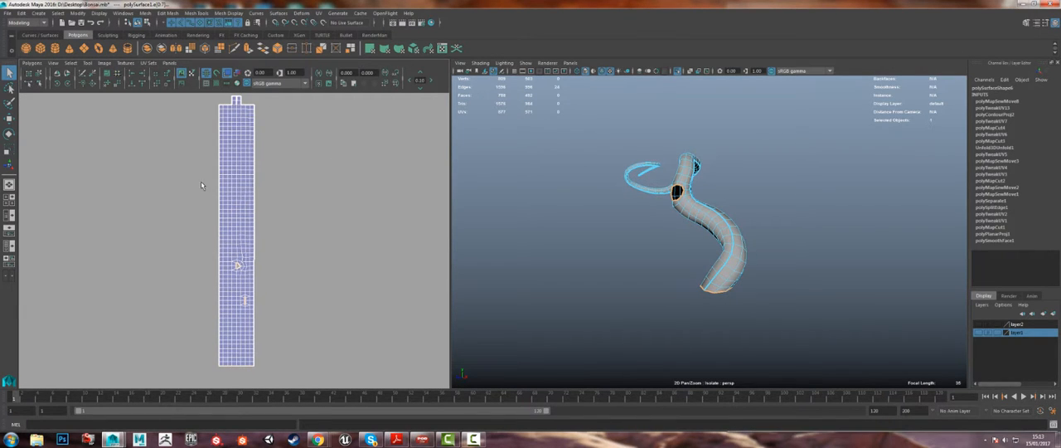
pyautogui.moveTo(202, 183); pyautogui.dragTo(234, 180, button='right')
# Step: Select all the UVs of the trunk's long strip and scale the shell down uniformly
pyautogui.moveTo(213, 104); pyautogui.dragTo(323, 386)
pyautogui.keyDown('alt'); pyautogui.moveTo(236, 101); pyautogui.dragTo(237, 104, button='middle'); pyautogui.keyUp('alt')
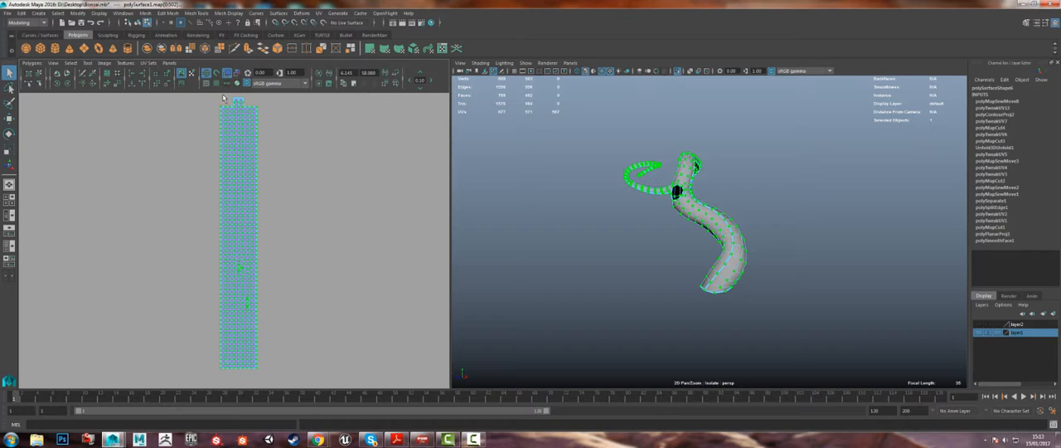
pyautogui.moveTo(217, 96); pyautogui.dragTo(301, 386)
pyautogui.press('w')
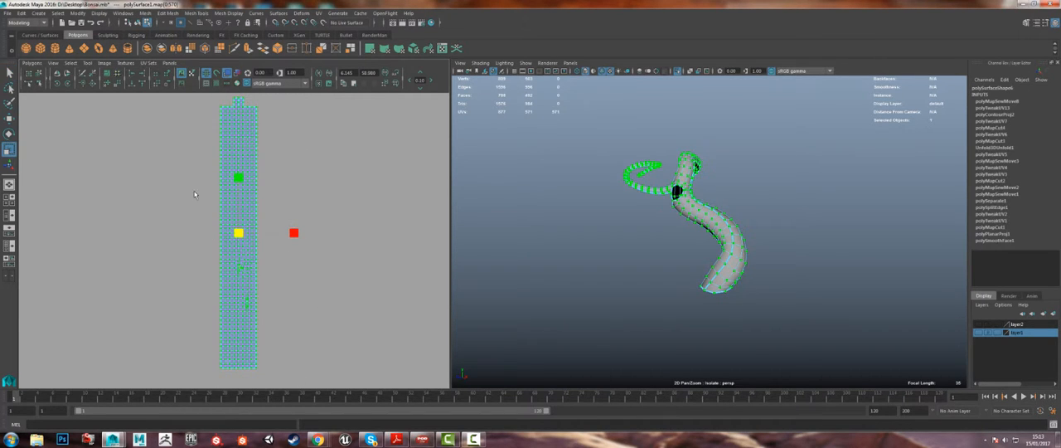
pyautogui.moveTo(236, 234); pyautogui.dragTo(203, 378)
pyautogui.keyDown('alt'); pyautogui.moveTo(227, 361); pyautogui.dragTo(290, 303, button='middle'); pyautogui.keyUp('alt')
# Step: Move the UV strip over the 0–1 texture square and rescale it to about 0.4 units wide
pyautogui.press('w')
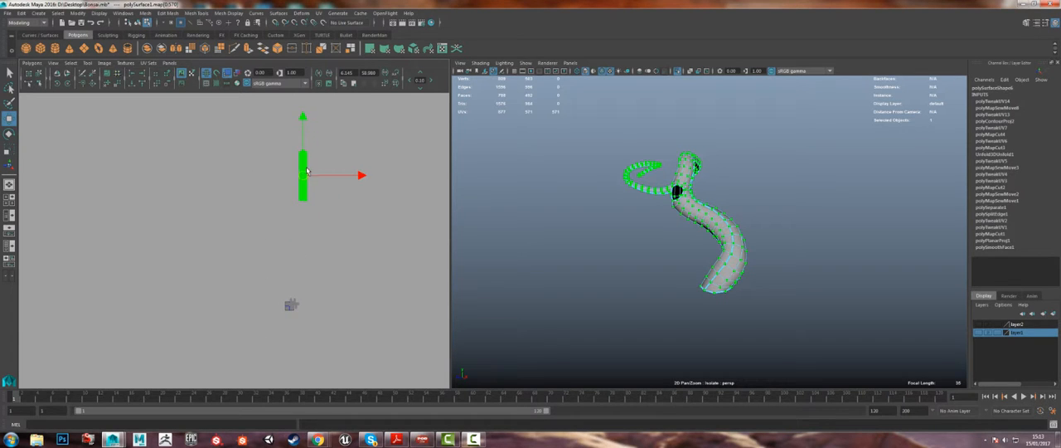
pyautogui.moveTo(302, 175); pyautogui.dragTo(239, 324)
pyautogui.press('r')
pyautogui.press('f')
pyautogui.keyDown('alt'); pyautogui.moveTo(332, 266); pyautogui.dragTo(400, 168, button='middle'); pyautogui.keyUp('alt')
pyautogui.scroll(1, 400, 168)
pyautogui.press('w')
pyautogui.moveTo(312, 130); pyautogui.dragTo(338, 227)
pyautogui.press('r')
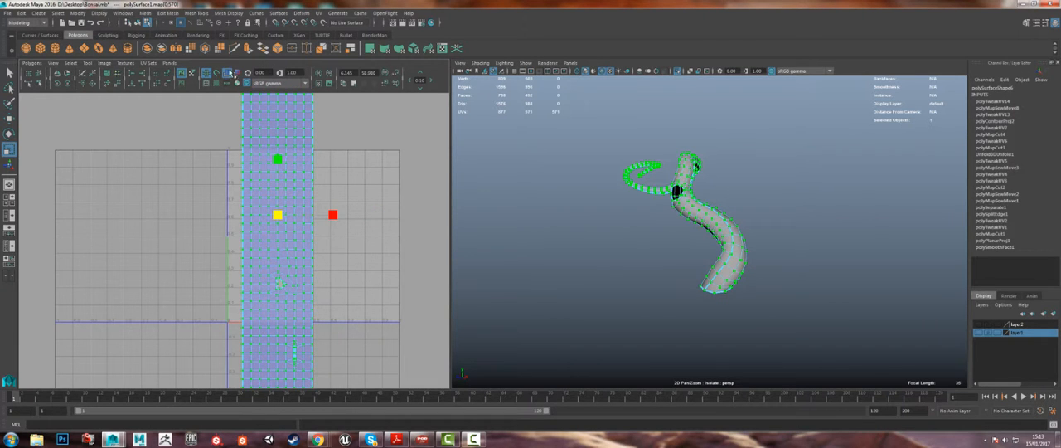
# Step: Display the checker texture on the model and inspect the pattern along the trunk to its thin tip
pyautogui.click(218, 84)
pyautogui.keyDown('alt'); pyautogui.moveTo(663, 207); pyautogui.dragTo(762, 257, button='right'); pyautogui.keyUp('alt')
pyautogui.keyDown('alt'); pyautogui.moveTo(762, 257); pyautogui.dragTo(669, 222); pyautogui.keyUp('alt')
pyautogui.keyDown('alt'); pyautogui.moveTo(669, 206); pyautogui.dragTo(681, 190, button='right'); pyautogui.keyUp('alt')
pyautogui.keyDown('alt'); pyautogui.moveTo(681, 189); pyautogui.dragTo(675, 236); pyautogui.keyUp('alt')
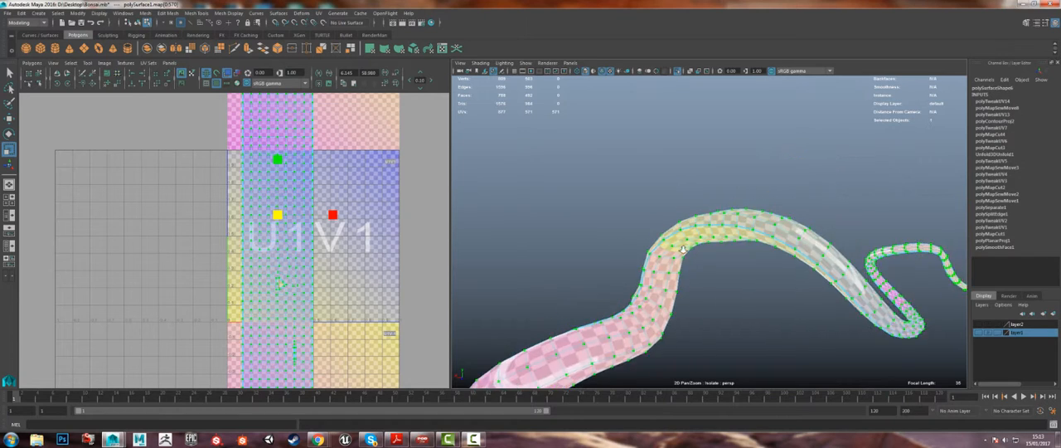
pyautogui.keyDown('alt'); pyautogui.moveTo(675, 236); pyautogui.dragTo(747, 277, button='right'); pyautogui.keyUp('alt')
pyautogui.keyDown('alt'); pyautogui.moveTo(748, 278); pyautogui.dragTo(742, 261, button='middle'); pyautogui.keyUp('alt')
pyautogui.keyDown('alt'); pyautogui.moveTo(742, 262); pyautogui.dragTo(773, 135); pyautogui.keyUp('alt')
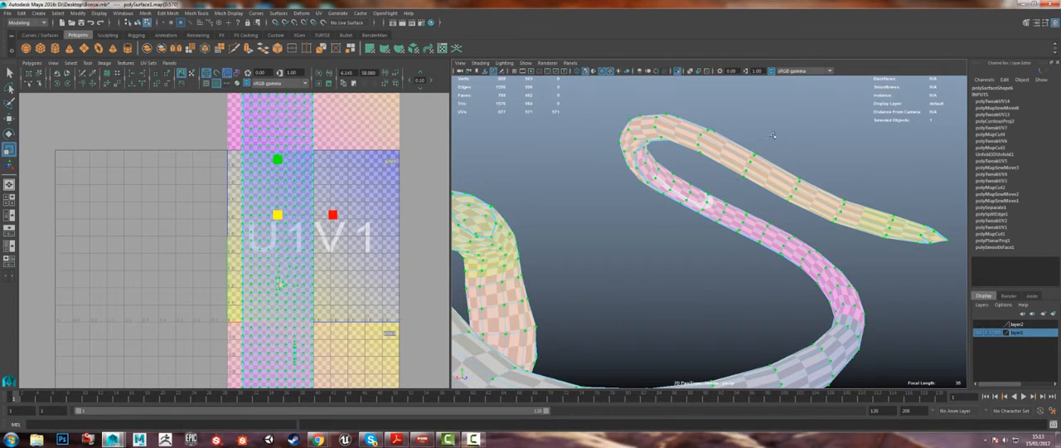
pyautogui.keyDown('alt'); pyautogui.moveTo(604, 288); pyautogui.dragTo(641, 171); pyautogui.keyUp('alt')
pyautogui.keyDown('alt'); pyautogui.moveTo(584, 240); pyautogui.dragTo(729, 238); pyautogui.keyUp('alt')
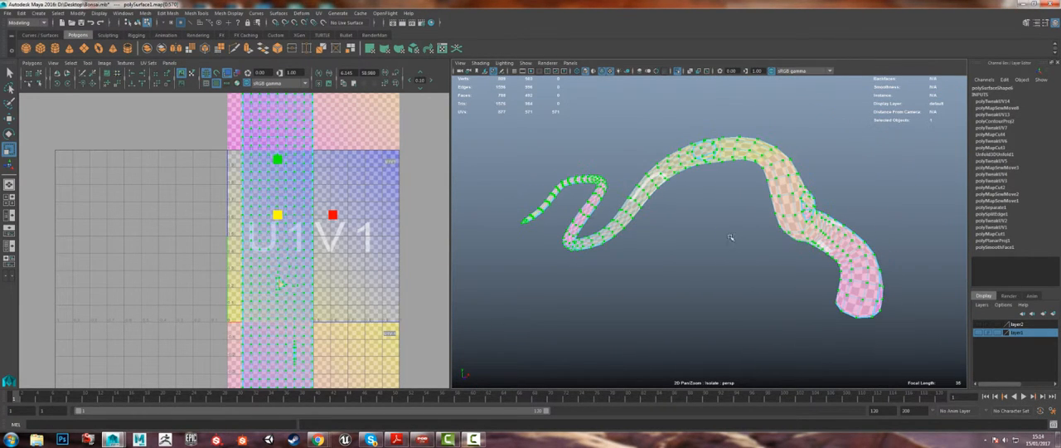
# Step: Examine the checker pattern for stretching around the upper bend, the two branch openings and the trunk's base
pyautogui.click(88, 64)
pyautogui.keyDown('alt'); pyautogui.moveTo(724, 223); pyautogui.dragTo(647, 126); pyautogui.keyUp('alt')
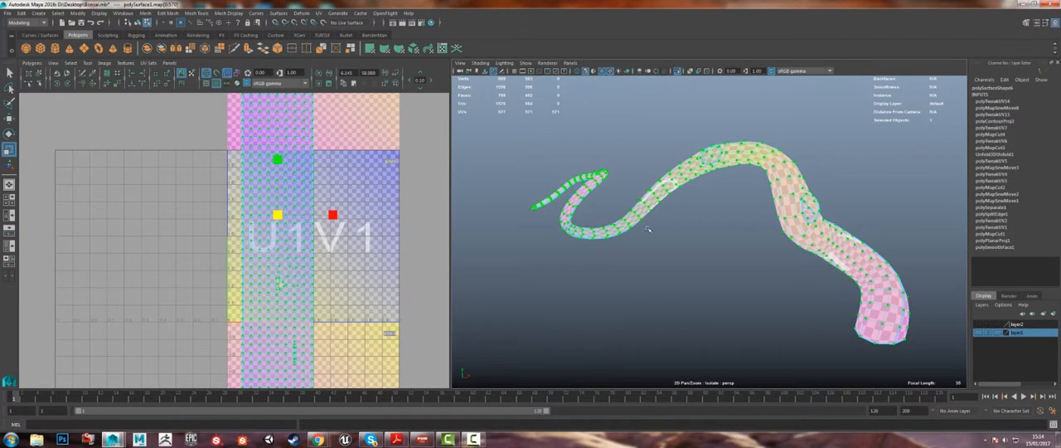
pyautogui.keyDown('alt'); pyautogui.moveTo(844, 226); pyautogui.dragTo(852, 257); pyautogui.keyUp('alt')
pyautogui.keyDown('alt'); pyautogui.moveTo(852, 257); pyautogui.dragTo(944, 288, button='right'); pyautogui.keyUp('alt')
pyautogui.keyDown('alt'); pyautogui.moveTo(889, 240); pyautogui.dragTo(758, 296, button='middle'); pyautogui.keyUp('alt')
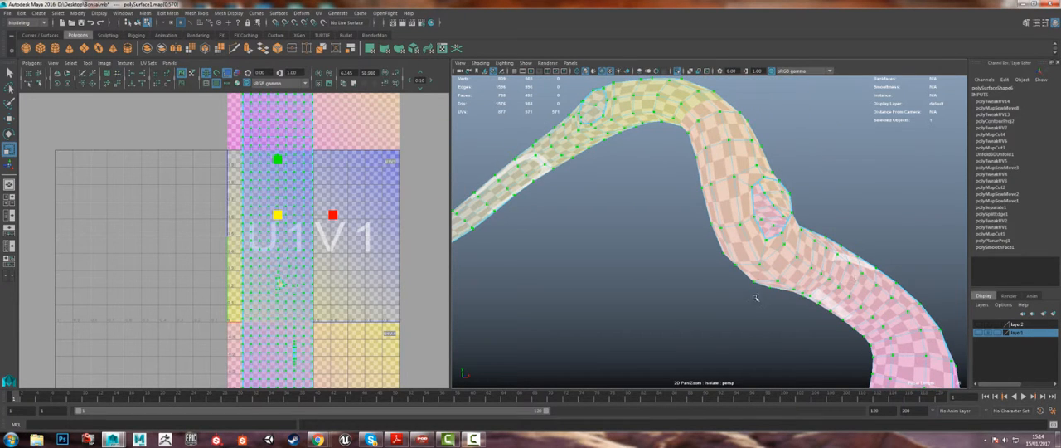
pyautogui.keyDown('alt'); pyautogui.moveTo(705, 204); pyautogui.dragTo(756, 208); pyautogui.keyUp('alt')
pyautogui.keyDown('alt'); pyautogui.moveTo(504, 252); pyautogui.dragTo(614, 176); pyautogui.keyUp('alt')
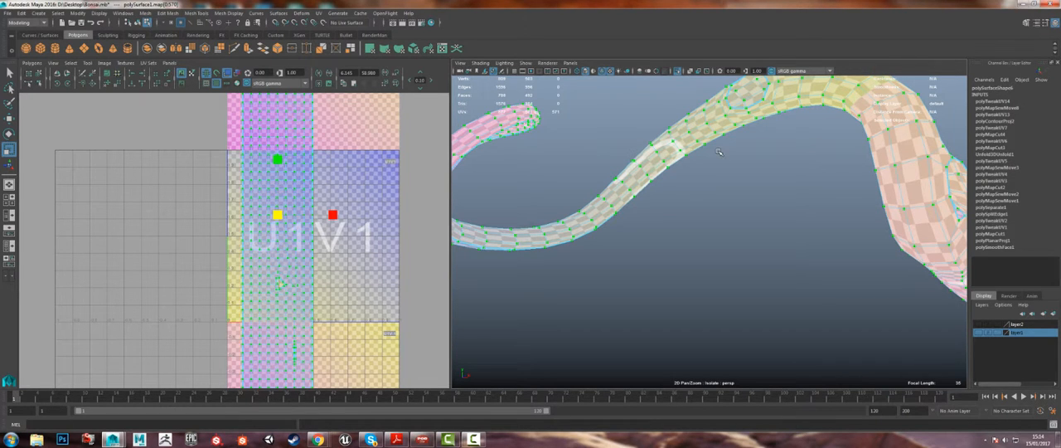
pyautogui.keyDown('alt'); pyautogui.moveTo(821, 179); pyautogui.dragTo(654, 246); pyautogui.keyUp('alt')
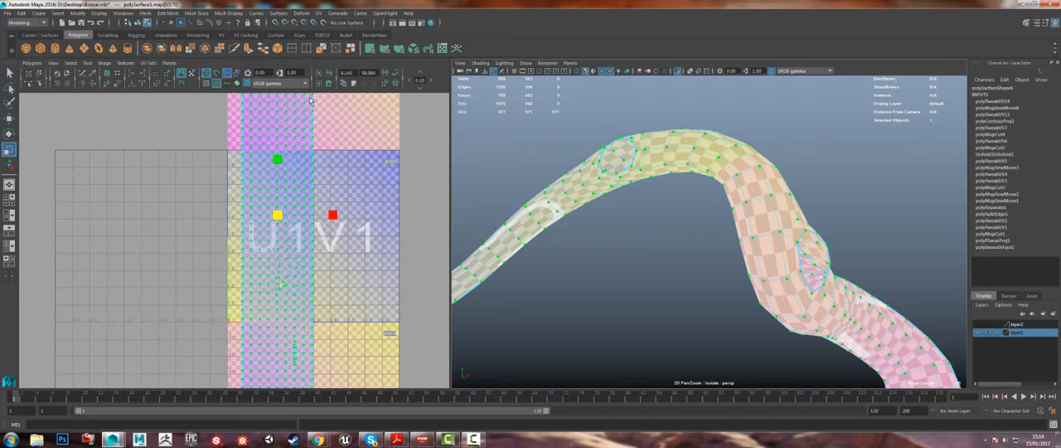
pyautogui.keyDown('alt'); pyautogui.moveTo(718, 153); pyautogui.dragTo(719, 239); pyautogui.keyUp('alt')
pyautogui.keyDown('alt'); pyautogui.moveTo(720, 239); pyautogui.dragTo(723, 246, button='middle'); pyautogui.keyUp('alt')
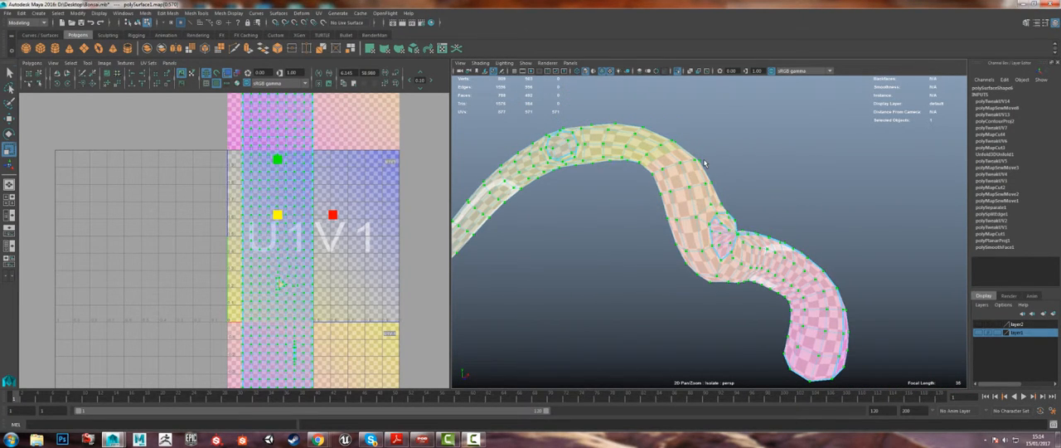
# Step: Select the crosswise edge loop around the trunk at its upper bend, between the two branch openings
pyautogui.press('q')
pyautogui.moveTo(705, 163); pyautogui.dragTo(703, 135, button='right')
pyautogui.moveTo(668, 166)
pyautogui.keyDown('alt'); pyautogui.mouseDown()
pyautogui.moveTo(587, 157)
pyautogui.moveTo(654, 162)
pyautogui.mouseUp(); pyautogui.keyUp('alt')
pyautogui.keyDown('alt'); pyautogui.moveTo(655, 163); pyautogui.dragTo(566, 100, button='right'); pyautogui.keyUp('alt')
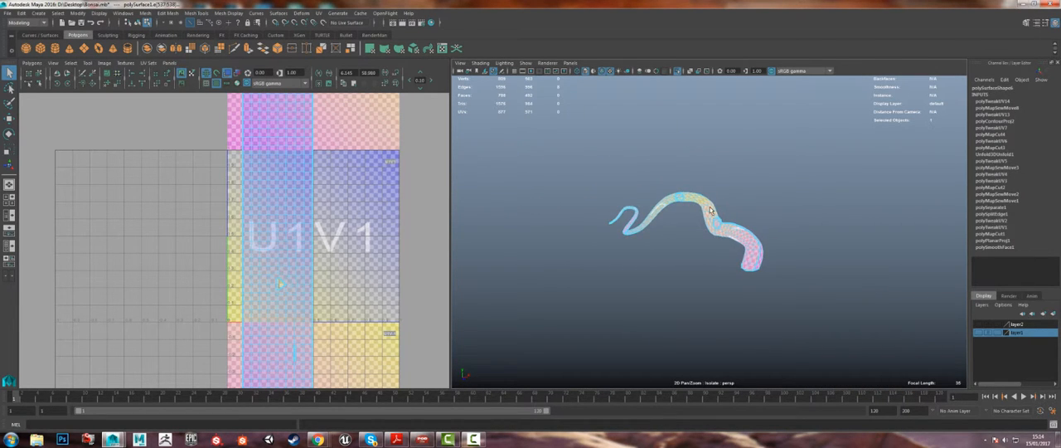
pyautogui.keyDown('alt'); pyautogui.moveTo(711, 213); pyautogui.dragTo(797, 325, button='right'); pyautogui.keyUp('alt')
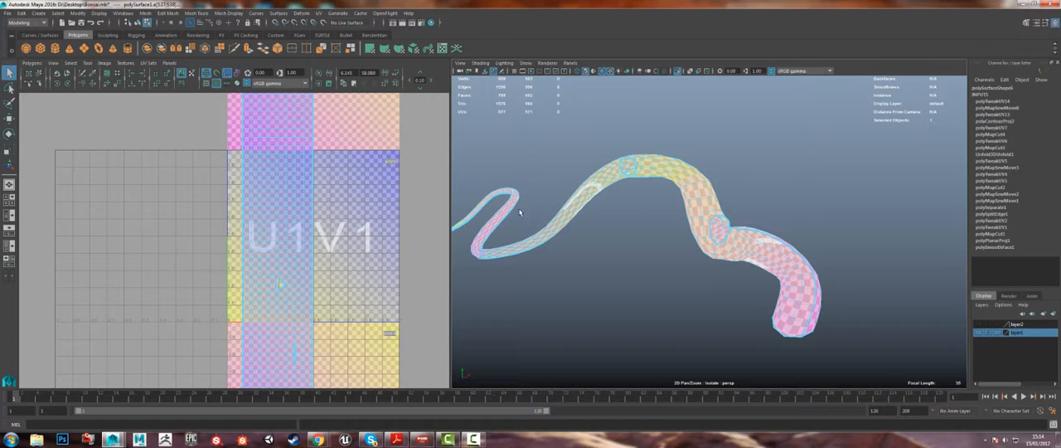
# Step: Hide the checker texture and cut the UVs along the selected edge loop at the upper bend
pyautogui.click(216, 85)
pyautogui.keyDown('alt'); pyautogui.moveTo(519, 226); pyautogui.dragTo(512, 168); pyautogui.keyUp('alt')
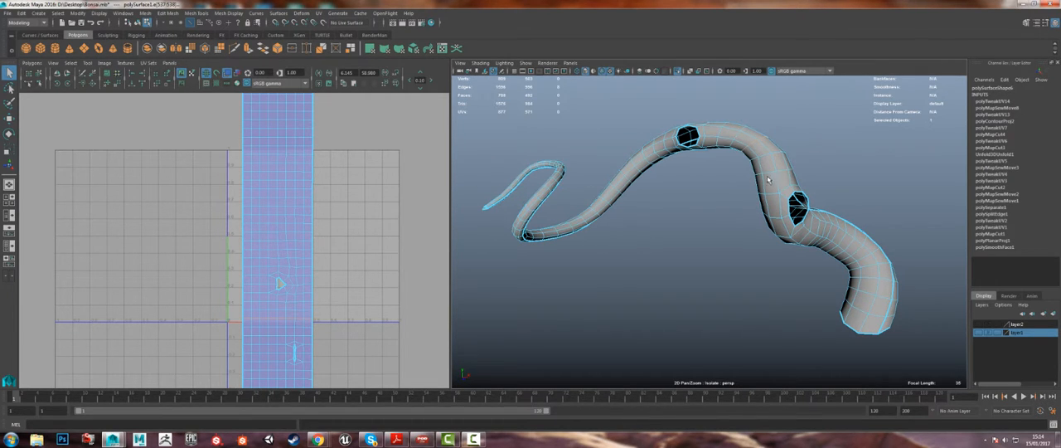
pyautogui.keyDown('alt'); pyautogui.moveTo(767, 179); pyautogui.dragTo(770, 274); pyautogui.keyUp('alt')
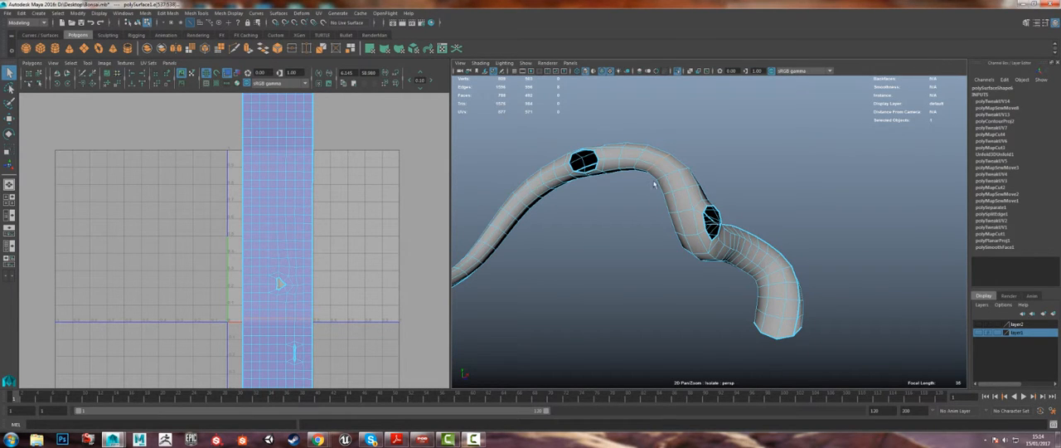
pyautogui.click(31, 63)
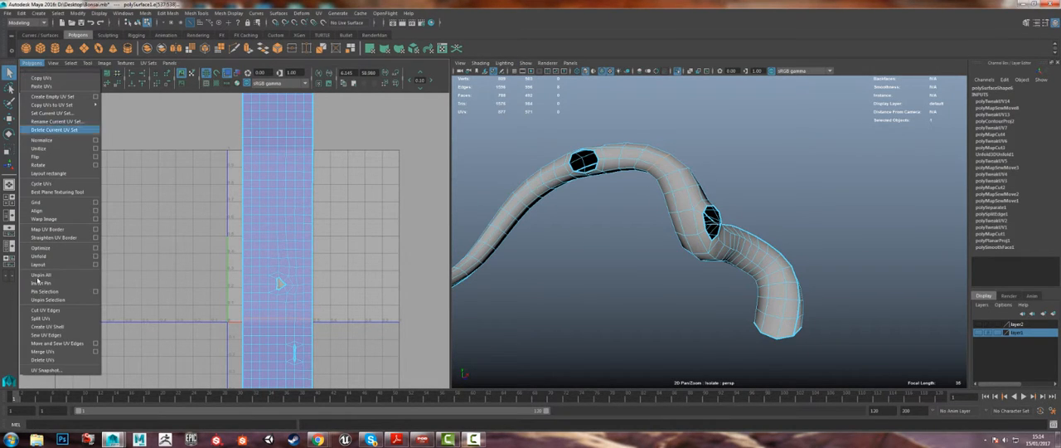
pyautogui.click(55, 310)
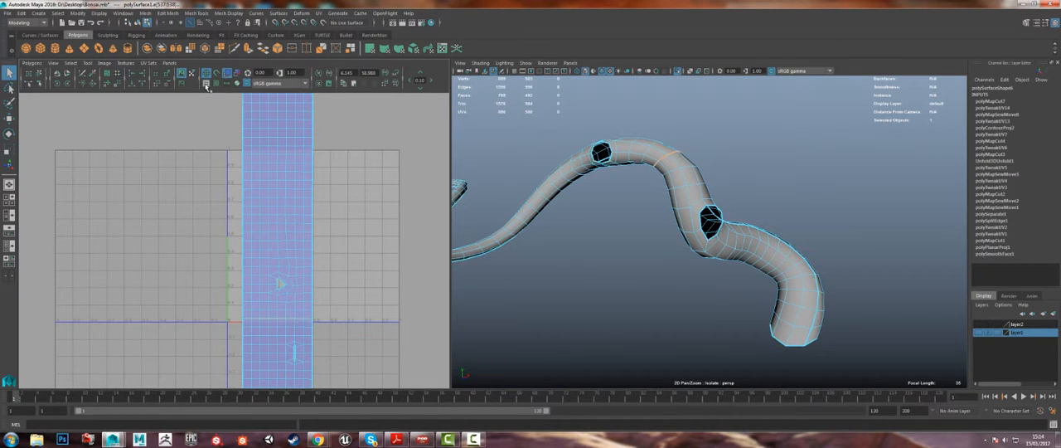
# Step: Examine the new cut across the UV strip and the matching thin section of the trunk beyond the bend
pyautogui.keyDown('alt'); pyautogui.moveTo(740, 184); pyautogui.dragTo(628, 177); pyautogui.keyUp('alt')
pyautogui.keyDown('alt'); pyautogui.moveTo(721, 170); pyautogui.dragTo(630, 162); pyautogui.keyUp('alt')
pyautogui.keyDown('alt'); pyautogui.moveTo(772, 161); pyautogui.dragTo(670, 162); pyautogui.keyUp('alt')
pyautogui.keyDown('alt'); pyautogui.moveTo(260, 246); pyautogui.dragTo(273, 322, button='middle'); pyautogui.keyUp('alt')
pyautogui.keyDown('alt'); pyautogui.moveTo(274, 321); pyautogui.dragTo(244, 236, button='right'); pyautogui.keyUp('alt')
pyautogui.keyDown('alt'); pyautogui.moveTo(245, 236); pyautogui.dragTo(250, 146, button='middle'); pyautogui.keyUp('alt')
pyautogui.keyDown('alt'); pyautogui.moveTo(250, 145); pyautogui.dragTo(281, 284, button='right'); pyautogui.keyUp('alt')
pyautogui.keyDown('alt'); pyautogui.moveTo(678, 220); pyautogui.dragTo(725, 271); pyautogui.keyUp('alt')
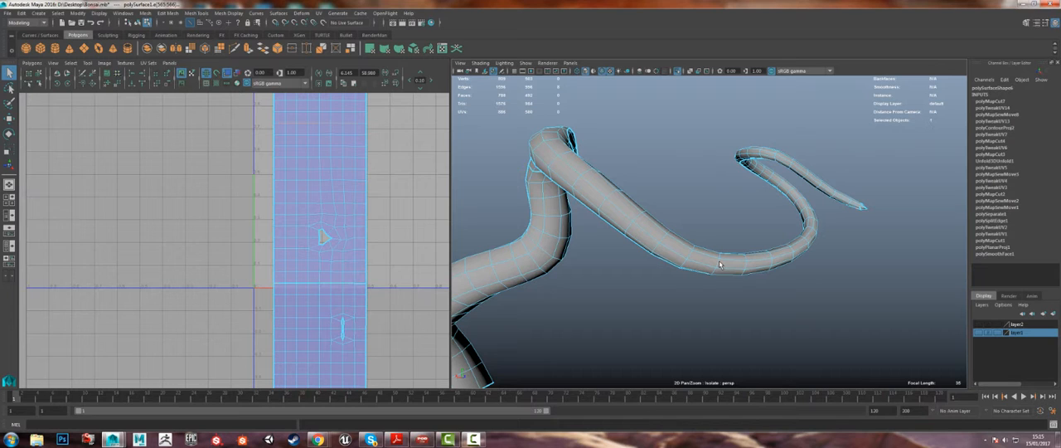
# Step: Cut the UVs along the selected edge loop on the thin part of the trunk beyond the upper branch opening
pyautogui.click(460, 64)
pyautogui.click(458, 64)
pyautogui.click(36, 64)
pyautogui.click(57, 310)
pyautogui.keyDown('alt'); pyautogui.moveTo(665, 301); pyautogui.dragTo(767, 183); pyautogui.keyUp('alt')
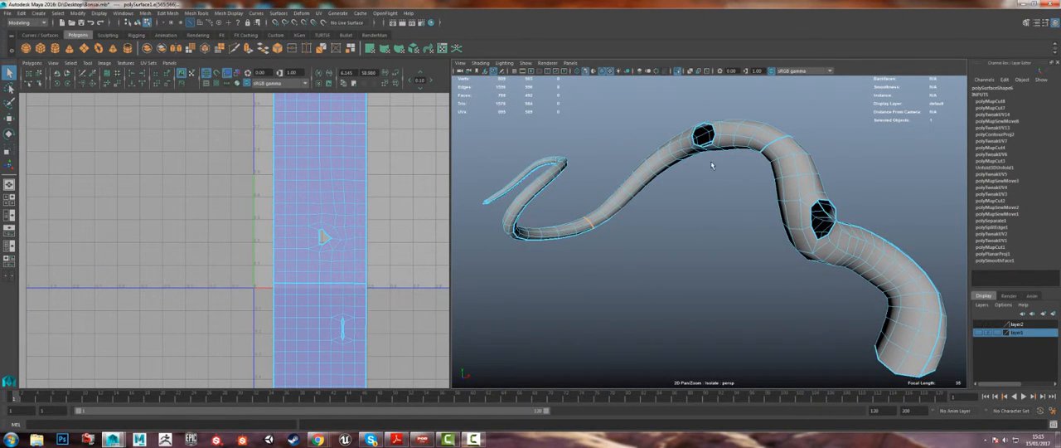
# Step: Try to move the thin tip section's faces away from the UV strip, and undo the move
pyautogui.keyDown('alt'); pyautogui.moveTo(711, 166); pyautogui.dragTo(357, 160, button='right'); pyautogui.keyUp('alt')
pyautogui.keyDown('alt'); pyautogui.moveTo(332, 145); pyautogui.dragTo(240, 74, button='right'); pyautogui.keyUp('alt')
pyautogui.keyDown('alt'); pyautogui.moveTo(281, 136); pyautogui.dragTo(284, 159, button='middle'); pyautogui.keyUp('alt')
pyautogui.keyDown('alt'); pyautogui.moveTo(285, 160); pyautogui.dragTo(242, 125, button='right'); pyautogui.keyUp('alt')
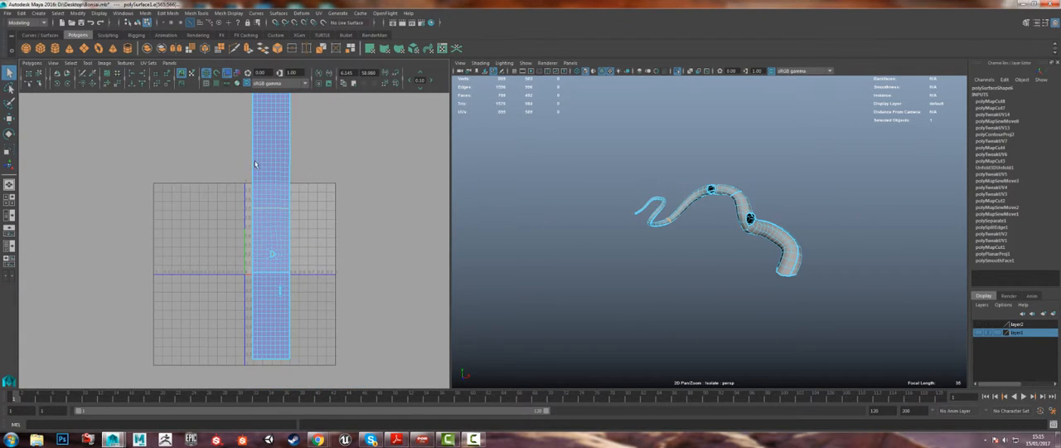
pyautogui.press('w')
pyautogui.moveTo(298, 174); pyautogui.dragTo(363, 242, button='middle')
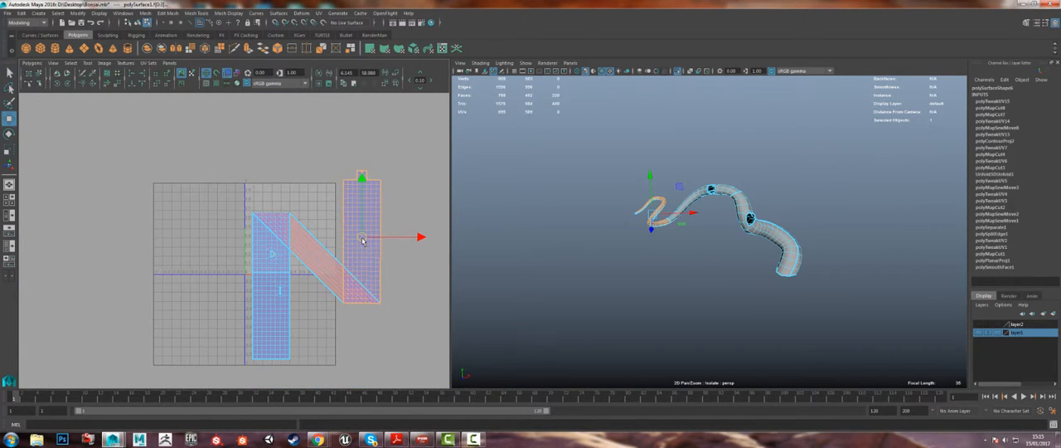
pyautogui.hotkey('ctrl', 'z')
# Step: Separate the UV strip's sections by moving the tip shell and the base shell to opposite sides of the middle shell
pyautogui.moveTo(272, 123); pyautogui.dragTo(279, 126, button='right')
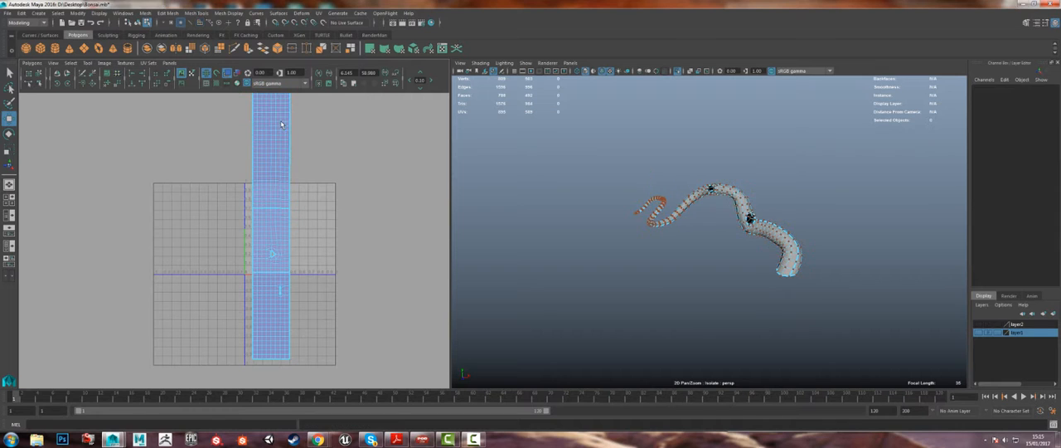
pyautogui.moveTo(269, 143); pyautogui.dragTo(309, 231)
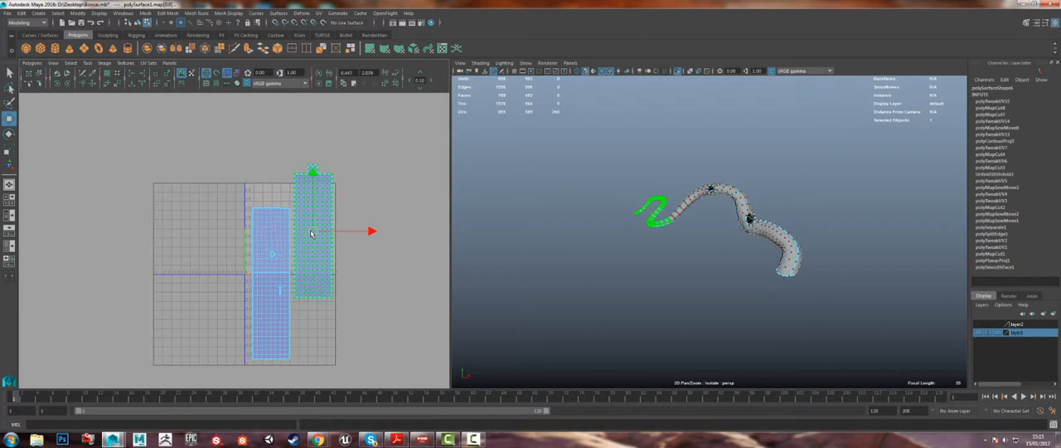
pyautogui.doubleClick(271, 315)
pyautogui.moveTo(271, 315); pyautogui.dragTo(231, 235)
pyautogui.keyDown('alt'); pyautogui.moveTo(262, 267); pyautogui.dragTo(325, 225, button='right'); pyautogui.keyUp('alt')
pyautogui.keyDown('alt'); pyautogui.moveTo(325, 225); pyautogui.dragTo(303, 223, button='middle'); pyautogui.keyUp('alt')
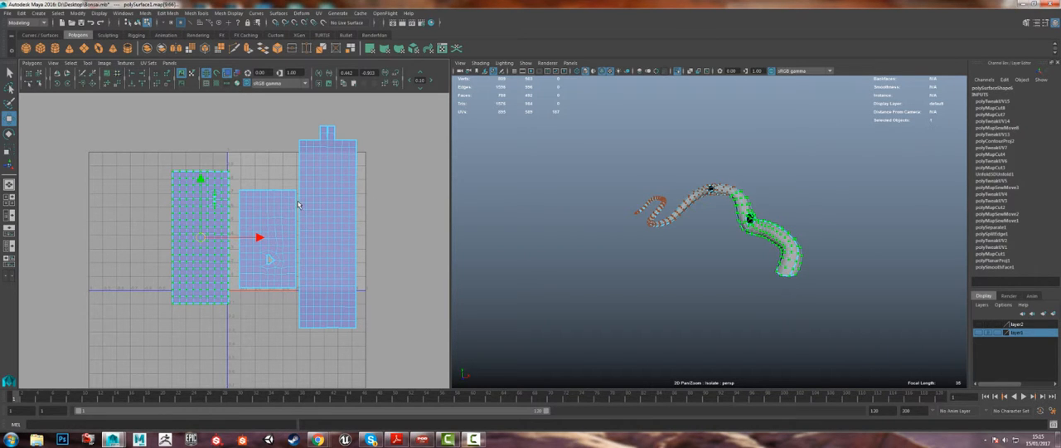
# Step: Select the middle section's UV shell and nudge it slightly away from the tip shell
pyautogui.keyDown('alt'); pyautogui.moveTo(611, 168); pyautogui.dragTo(751, 320, button='right'); pyautogui.keyUp('alt')
pyautogui.keyDown('alt'); pyautogui.moveTo(571, 233); pyautogui.dragTo(696, 279, button='middle'); pyautogui.keyUp('alt')
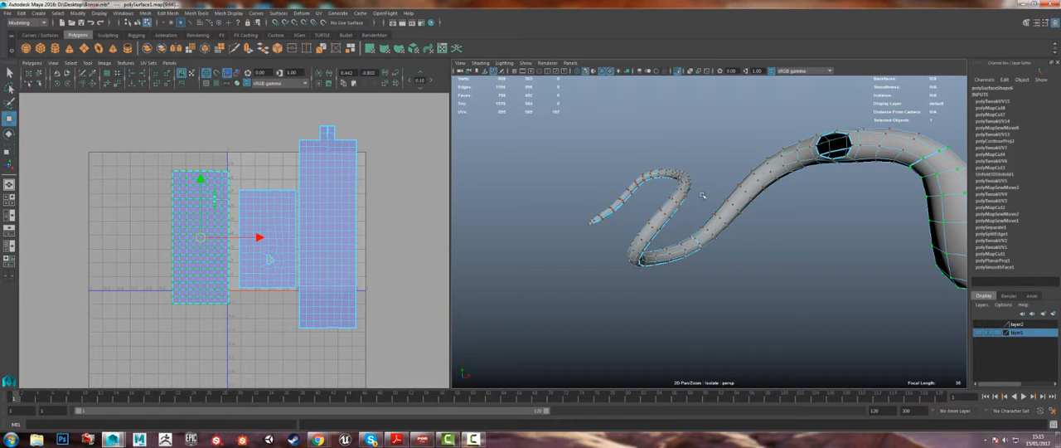
pyautogui.keyDown('alt'); pyautogui.moveTo(696, 217); pyautogui.dragTo(735, 226); pyautogui.keyUp('alt')
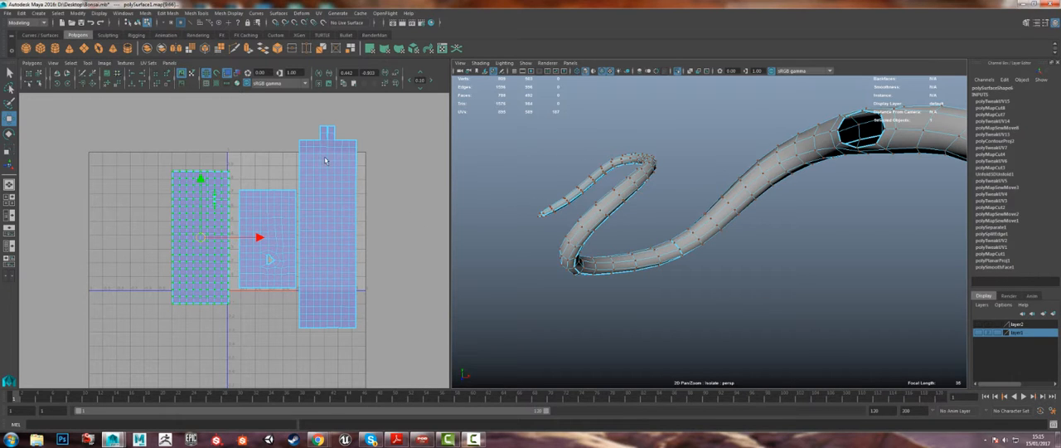
pyautogui.keyDown('alt'); pyautogui.moveTo(306, 236); pyautogui.dragTo(323, 226, button='middle'); pyautogui.keyUp('alt')
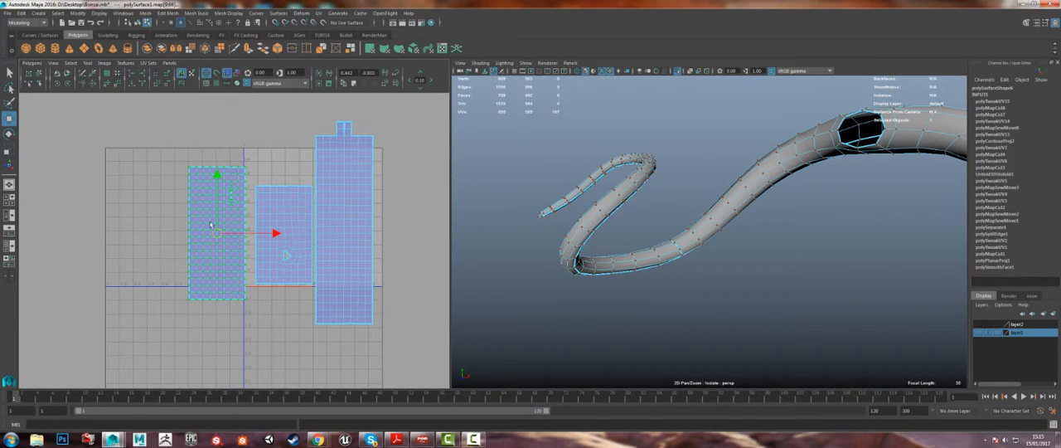
pyautogui.click(296, 217)
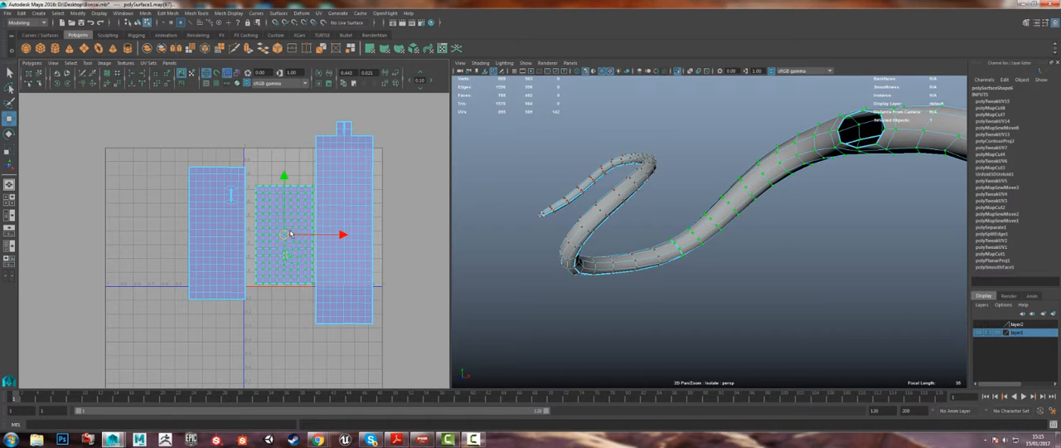
pyautogui.moveTo(281, 237); pyautogui.dragTo(278, 237)
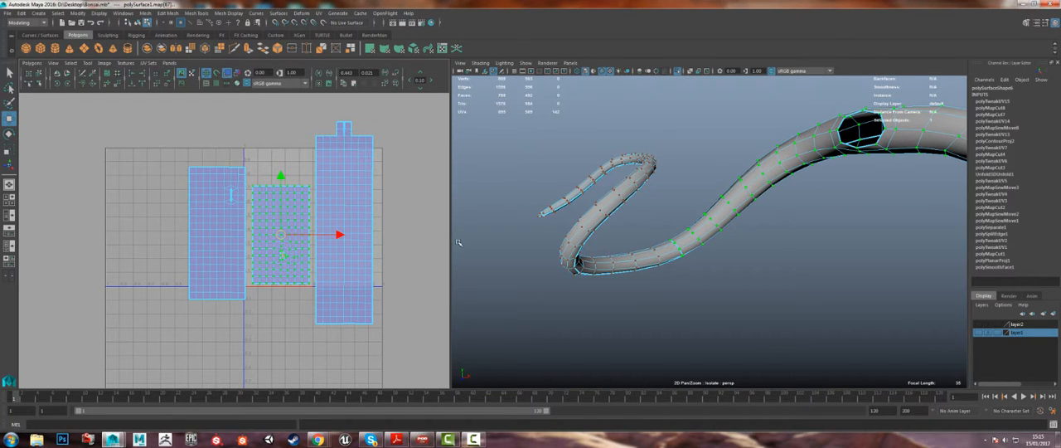
# Step: Unfold the base section's UV shell with the Smooth UV Tool
pyautogui.click(189, 170)
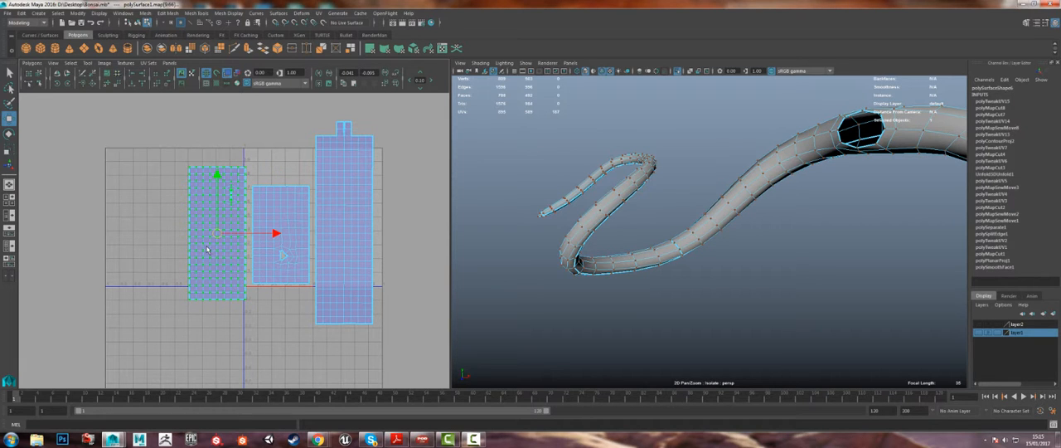
pyautogui.click(87, 63)
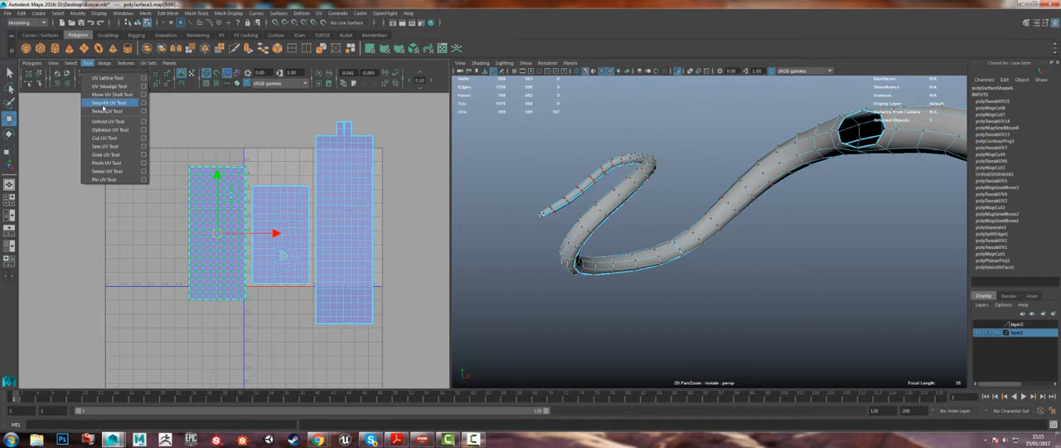
pyautogui.click(102, 103)
pyautogui.moveTo(171, 302); pyautogui.dragTo(265, 315)
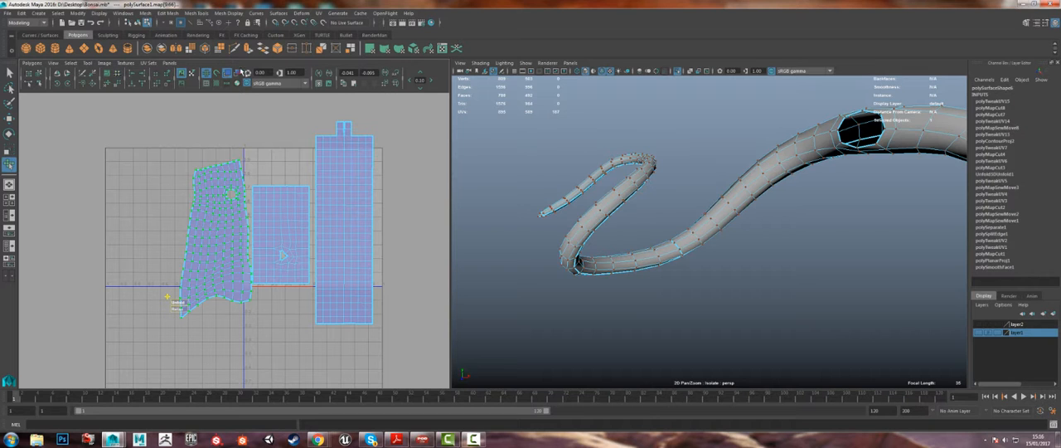
# Step: Display the checker texture and inspect how it sits on the trunk's unfolded base section
pyautogui.click(217, 84)
pyautogui.keyDown('alt'); pyautogui.moveTo(480, 122); pyautogui.dragTo(620, 204); pyautogui.keyUp('alt')
pyautogui.scroll(-3, 615, 207)
pyautogui.moveTo(592, 158); pyautogui.dragTo(592, 184, button='right')
pyautogui.click(200, 242)
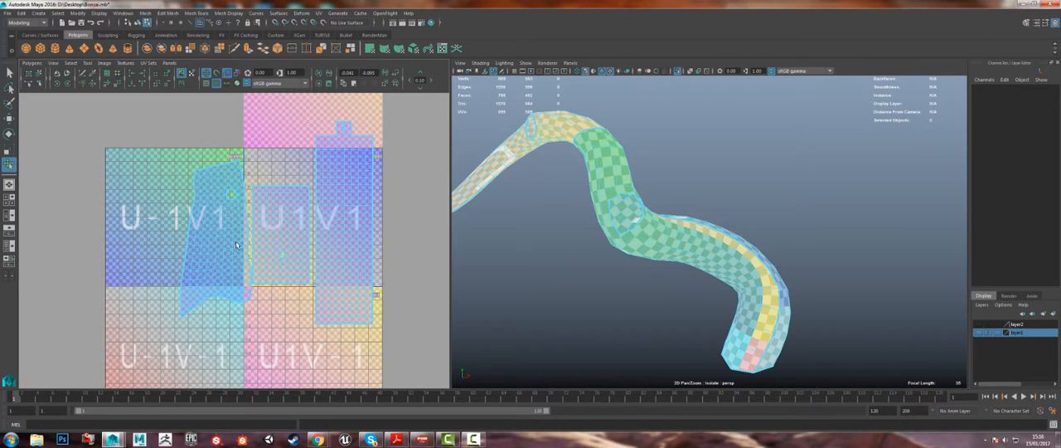
# Step: Highlight the base section's UV shell and examine the checker pattern on the matching part of the trunk
pyautogui.press('q')
pyautogui.moveTo(231, 237); pyautogui.dragTo(210, 227, button='right')
pyautogui.click(218, 247)
pyautogui.keyDown('alt'); pyautogui.moveTo(648, 193); pyautogui.dragTo(637, 185); pyautogui.keyUp('alt')
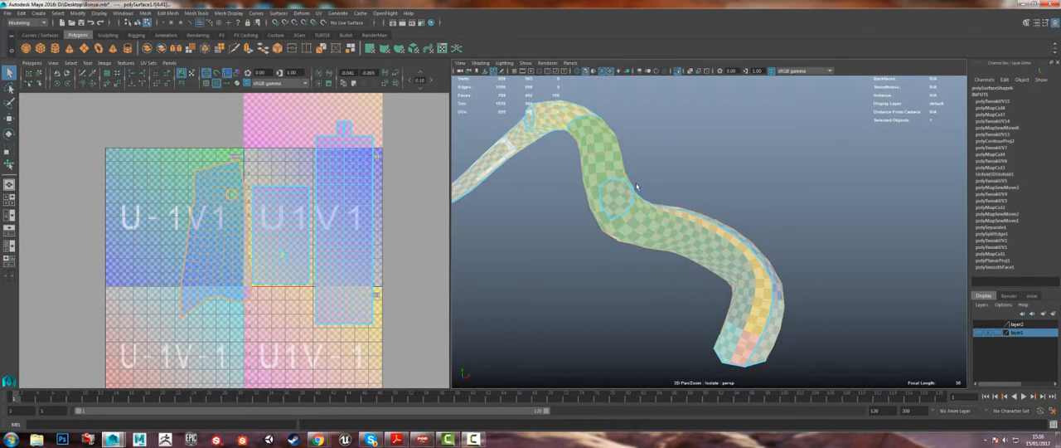
pyautogui.click(487, 245)
pyautogui.moveTo(186, 221); pyautogui.dragTo(213, 207, button='right')
pyautogui.doubleClick(213, 210)
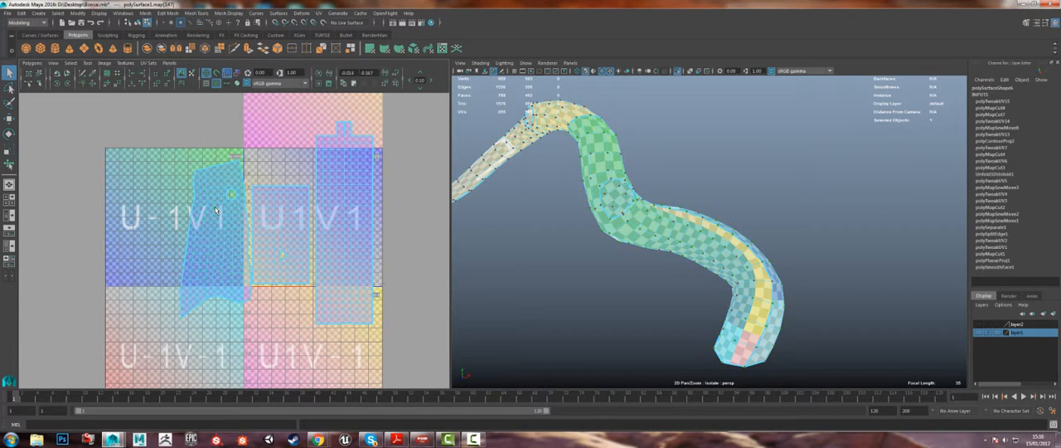
pyautogui.keyDown('alt'); pyautogui.moveTo(541, 253); pyautogui.dragTo(558, 257); pyautogui.keyUp('alt')
pyautogui.click(558, 257)
pyautogui.keyDown('alt'); pyautogui.moveTo(535, 196); pyautogui.dragTo(512, 184); pyautogui.keyUp('alt')
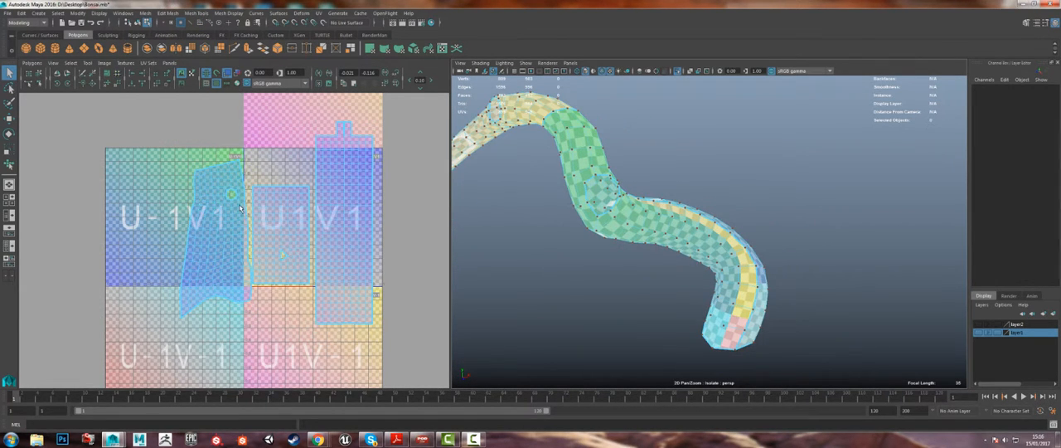
# Step: Select the whole trunk as an object and compare the checker squares on the base and middle sections
pyautogui.moveTo(241, 207); pyautogui.dragTo(265, 186, button='right')
pyautogui.moveTo(566, 139); pyautogui.dragTo(606, 123, button='right')
pyautogui.click(609, 137)
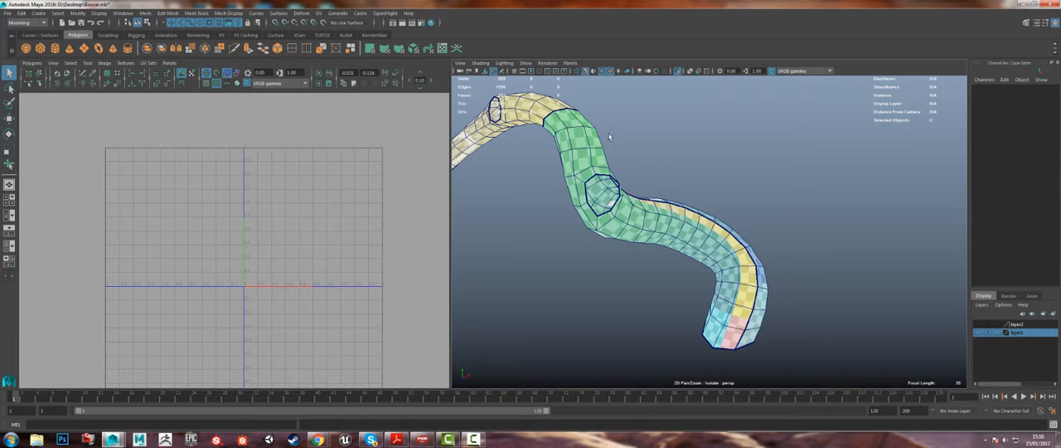
pyautogui.click(597, 142)
pyautogui.keyDown('alt'); pyautogui.moveTo(729, 150); pyautogui.dragTo(706, 139); pyautogui.keyUp('alt')
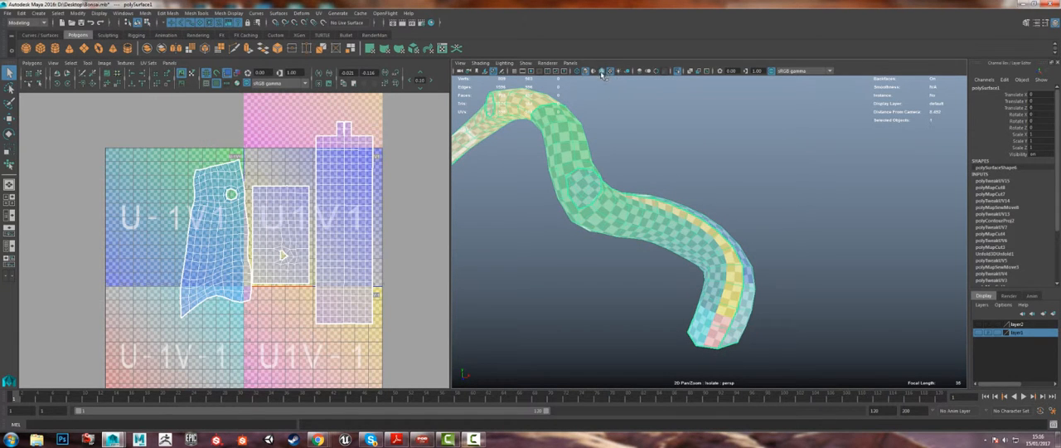
pyautogui.scroll(3, 610, 136)
pyautogui.click(614, 147)
pyautogui.keyDown('alt'); pyautogui.moveTo(614, 147); pyautogui.dragTo(618, 195); pyautogui.keyUp('alt')
pyautogui.scroll(5, 621, 182)
pyautogui.click(618, 195)
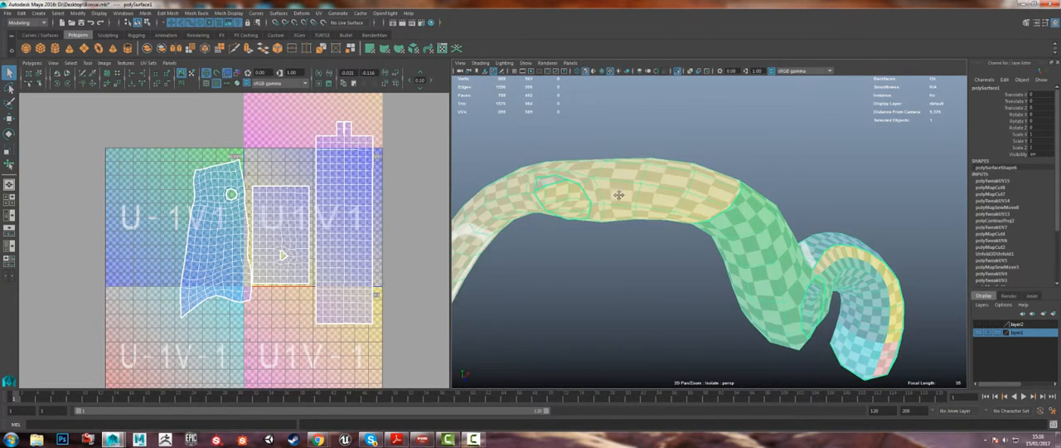
pyautogui.keyDown('alt'); pyautogui.moveTo(618, 195); pyautogui.dragTo(801, 179, button='middle'); pyautogui.keyUp('alt')
# Step: Select the middle section's UV shell and compare the trunk with the checker texture off and on
pyautogui.moveTo(279, 227); pyautogui.dragTo(306, 230, button='right')
pyautogui.click(302, 213)
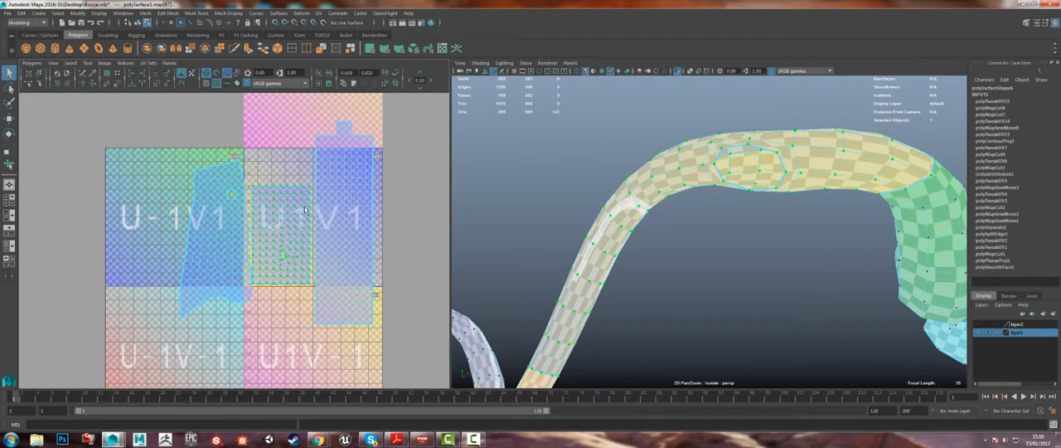
pyautogui.scroll(-4, 644, 196)
pyautogui.keyDown('alt'); pyautogui.moveTo(644, 197); pyautogui.dragTo(602, 192); pyautogui.keyUp('alt')
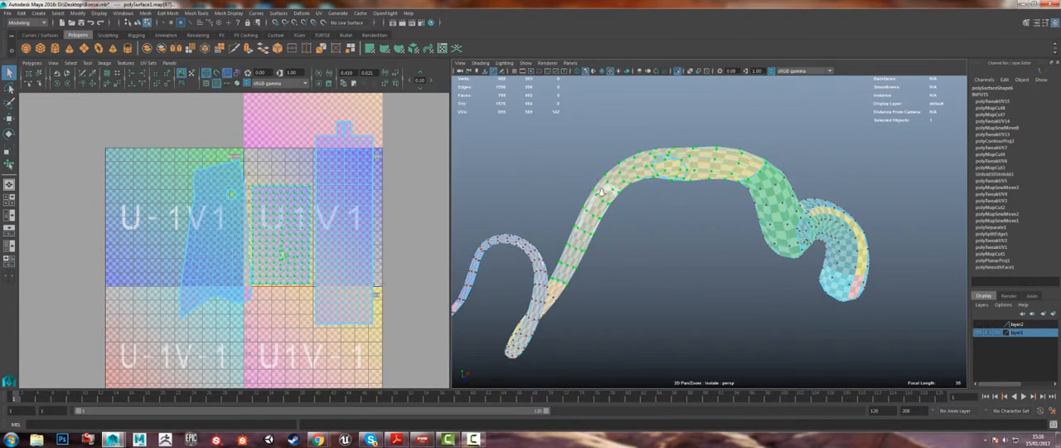
pyautogui.click(219, 85)
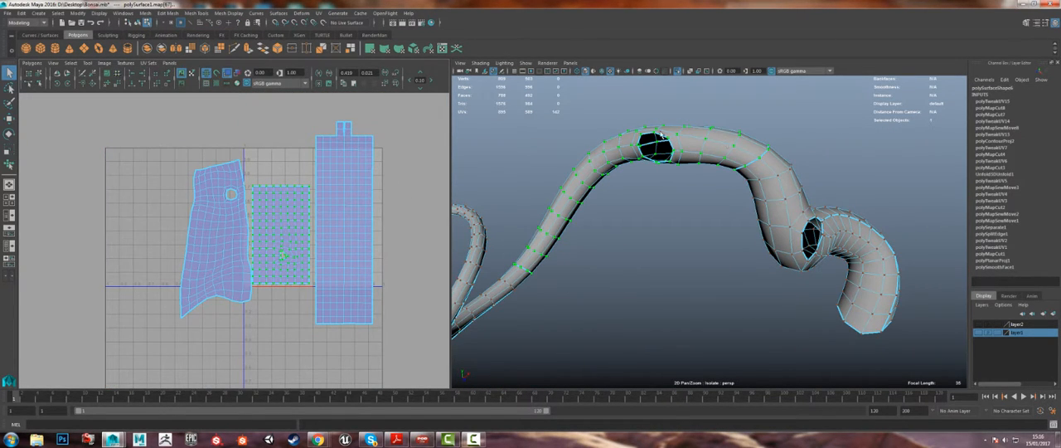
pyautogui.click(217, 84)
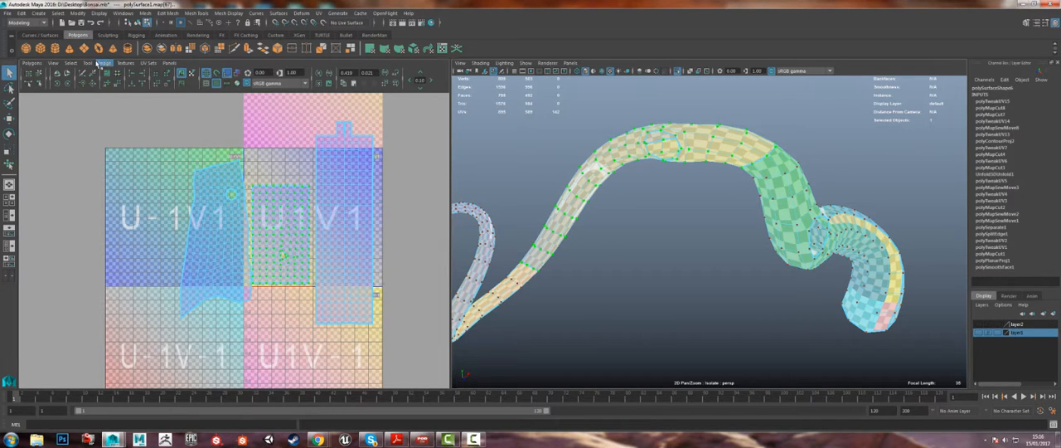
# Step: Unfold the selected middle UV shell with the Smooth UV Tool
pyautogui.click(87, 63)
pyautogui.click(106, 111)
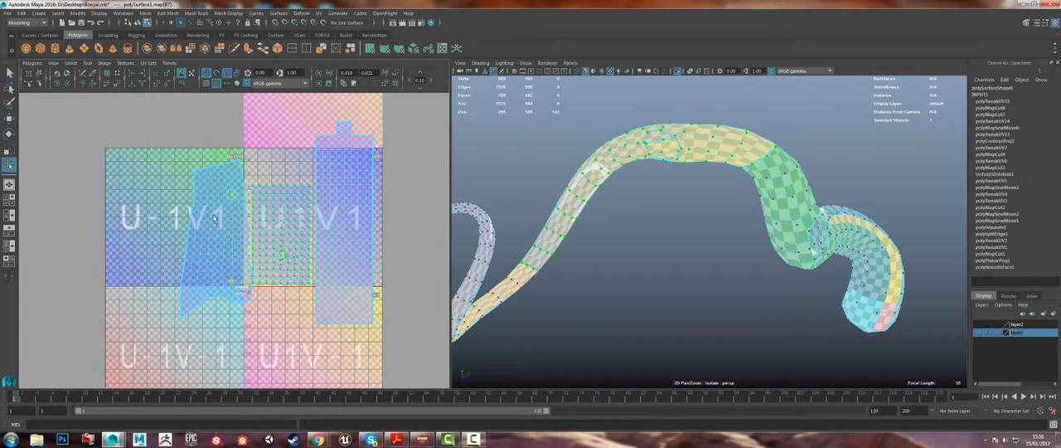
pyautogui.moveTo(242, 287); pyautogui.dragTo(412, 288)
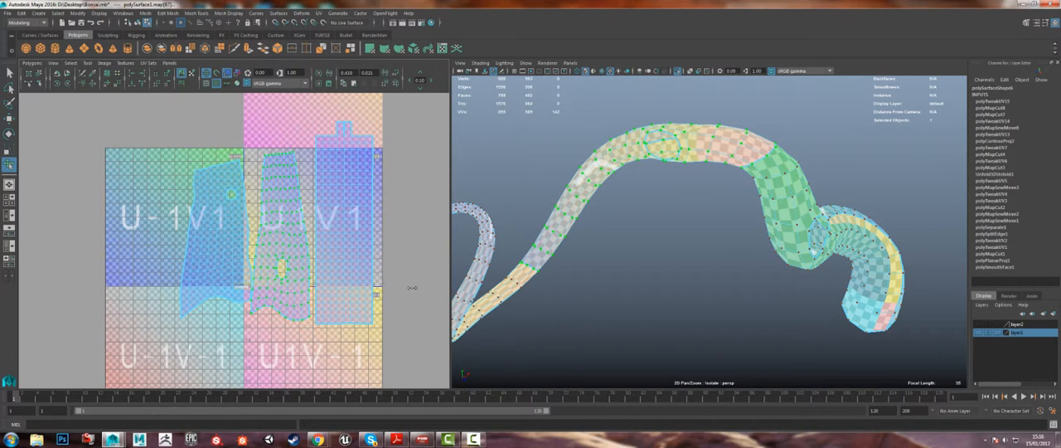
pyautogui.moveTo(242, 290); pyautogui.dragTo(420, 287)
pyautogui.moveTo(243, 288); pyautogui.dragTo(419, 282)
# Step: Inspect the checker pattern along the thin end of the trunk and select the tip section's UV shell
pyautogui.scroll(5, 656, 223)
pyautogui.keyDown('alt'); pyautogui.moveTo(613, 232); pyautogui.dragTo(679, 202); pyautogui.keyUp('alt')
pyautogui.keyDown('alt'); pyautogui.moveTo(698, 163); pyautogui.dragTo(773, 161, button='middle'); pyautogui.keyUp('alt')
pyautogui.click(380, 179)
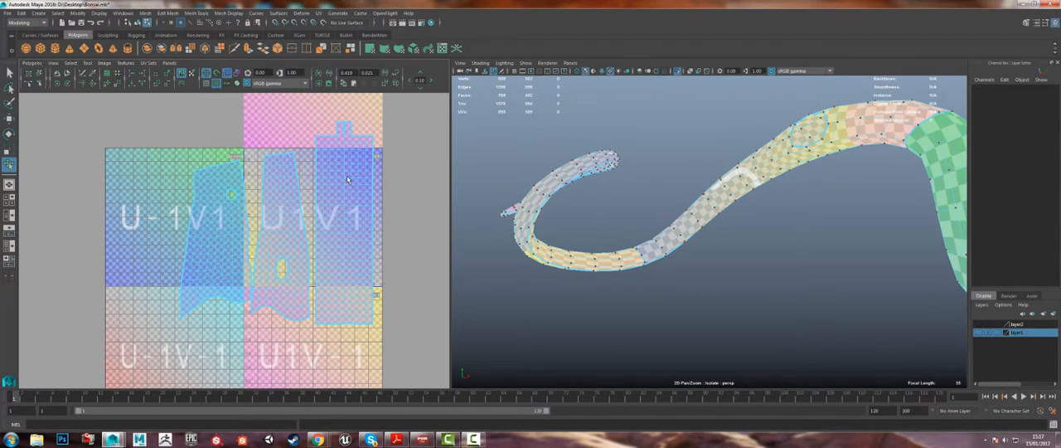
pyautogui.click(348, 179)
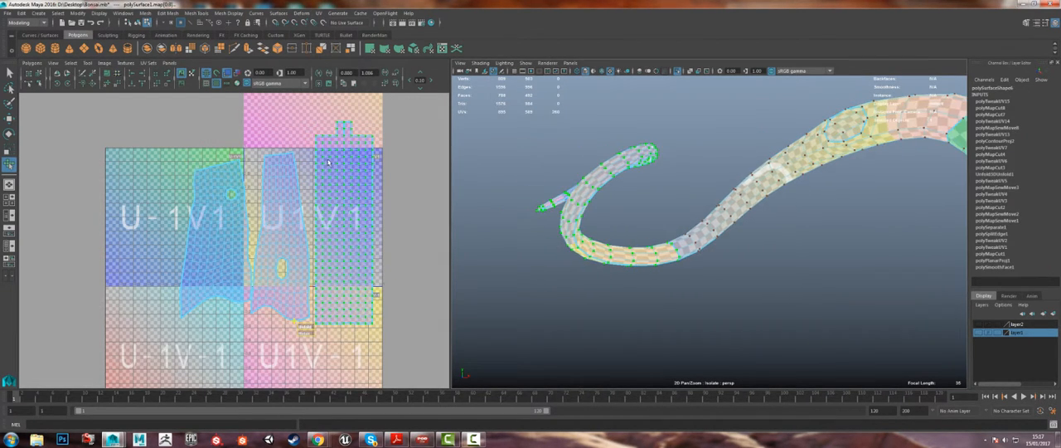
# Step: Try to unfold the tip section's UV shell with the Smooth UV Tool, and undo the unfold
pyautogui.moveTo(307, 330); pyautogui.dragTo(491, 334)
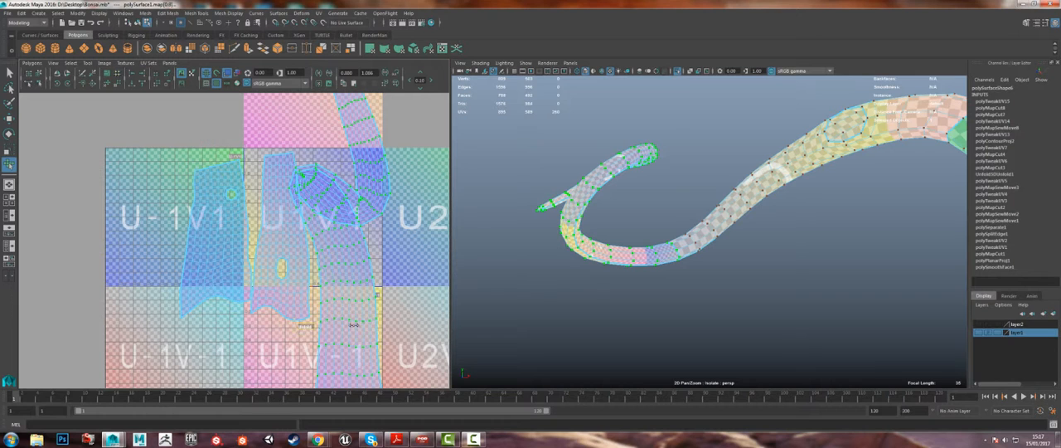
pyautogui.keyDown('alt'); pyautogui.moveTo(687, 301); pyautogui.dragTo(633, 280); pyautogui.keyUp('alt')
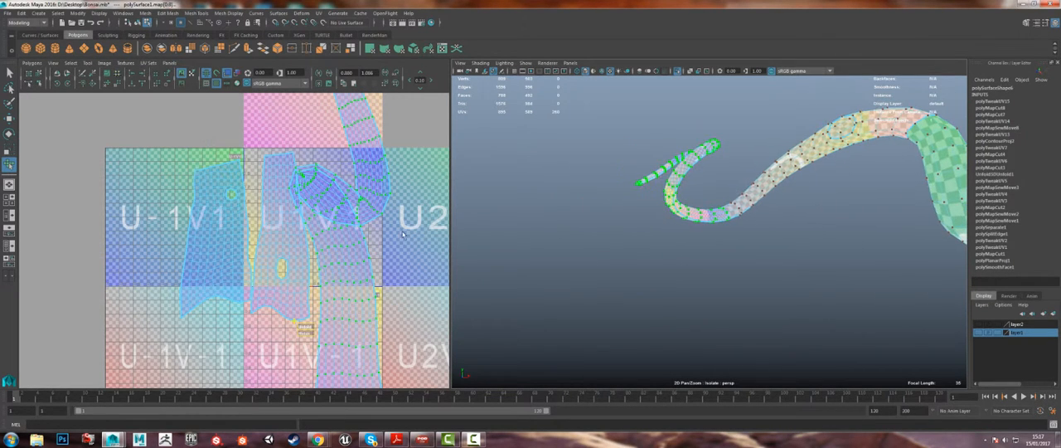
pyautogui.keyDown('alt'); pyautogui.moveTo(319, 212); pyautogui.dragTo(305, 224, button='middle'); pyautogui.keyUp('alt')
pyautogui.scroll(-3, 353, 213)
pyautogui.keyDown('alt'); pyautogui.moveTo(762, 180); pyautogui.dragTo(733, 306); pyautogui.keyUp('alt')
pyautogui.scroll(8, 677, 287)
pyautogui.keyDown('alt'); pyautogui.moveTo(673, 285); pyautogui.dragTo(637, 306); pyautogui.keyUp('alt')
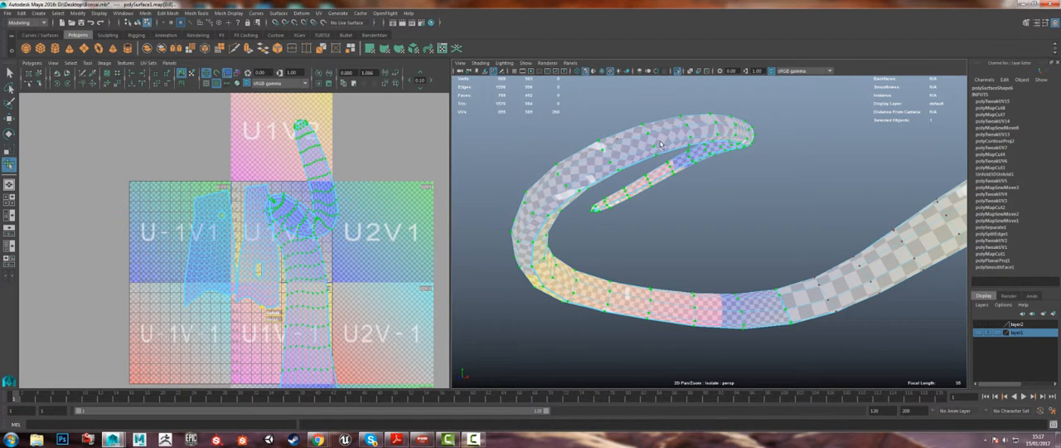
pyautogui.keyDown('alt'); pyautogui.moveTo(365, 231); pyautogui.dragTo(362, 185, button='middle'); pyautogui.keyUp('alt')
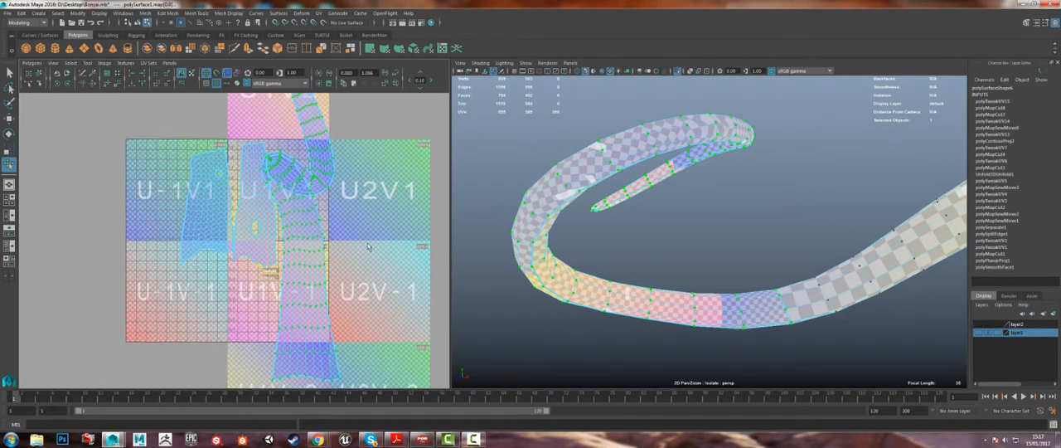
pyautogui.scroll(-3, 360, 186)
pyautogui.hotkey('ctrl', 'z')
pyautogui.scroll(2, 166, 183)
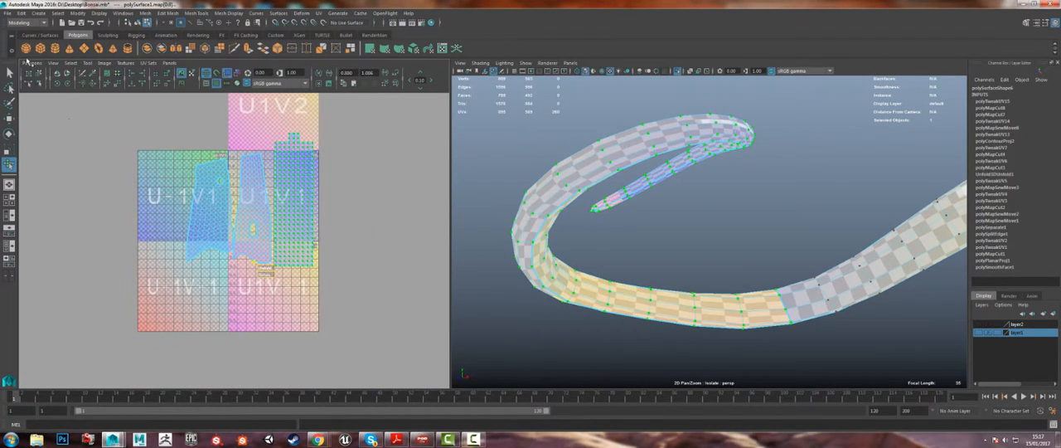
# Step: Unfold the tip section's UV shell using the Unfold3D method with 1 iteration, check the result on the trunk, and close the options
pyautogui.click(32, 63)
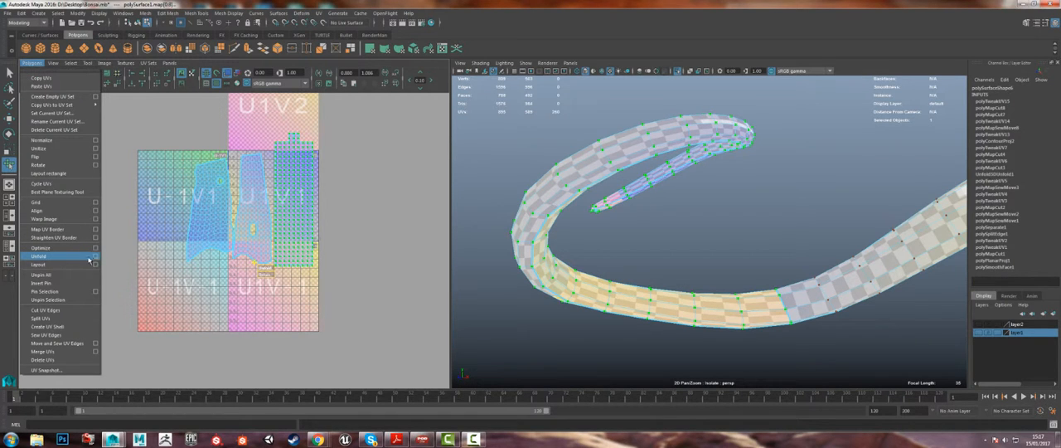
pyautogui.click(95, 257)
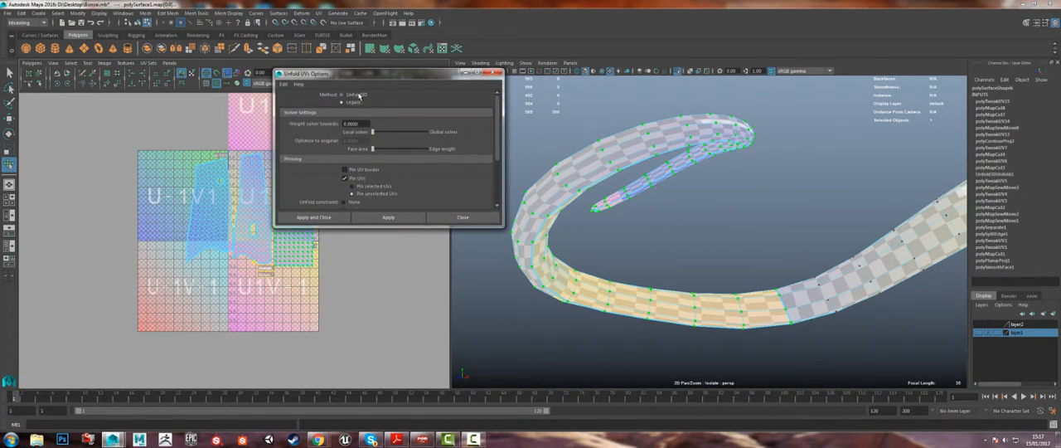
pyautogui.click(340, 94)
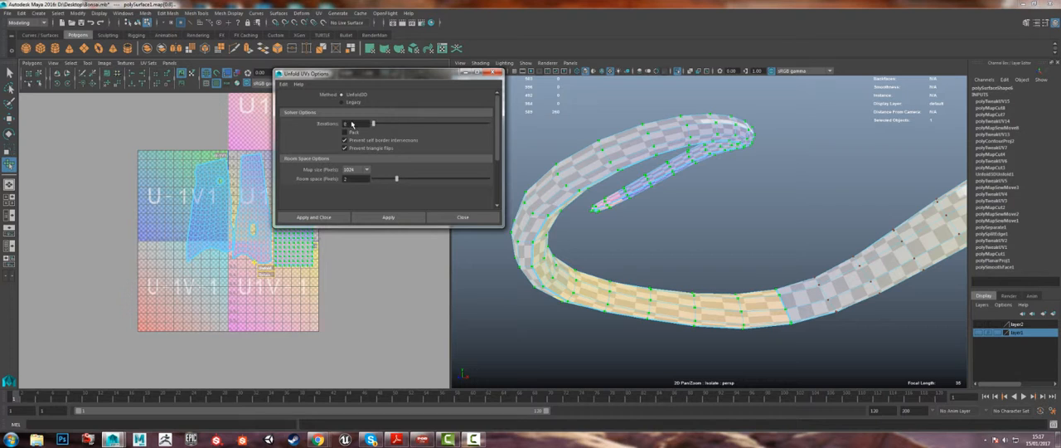
pyautogui.moveTo(387, 127); pyautogui.dragTo(339, 130)
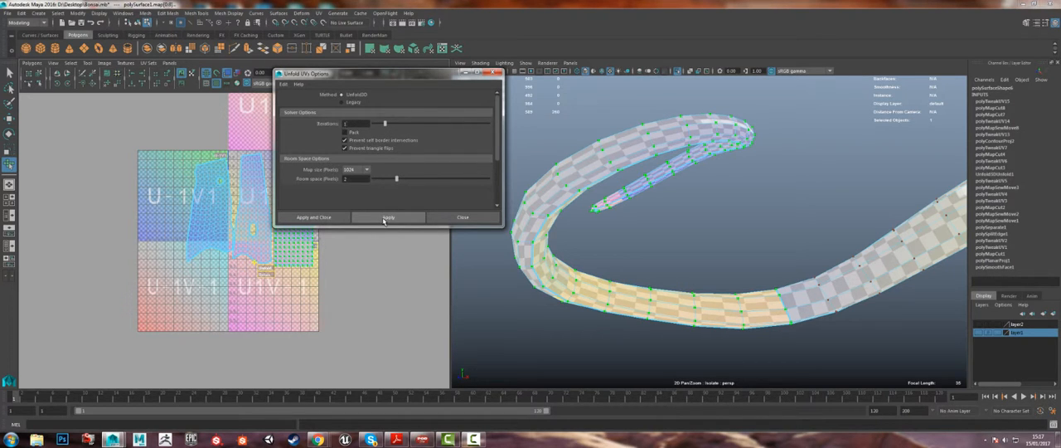
pyautogui.click(384, 218)
pyautogui.moveTo(350, 73); pyautogui.dragTo(482, 72)
pyautogui.keyDown('alt'); pyautogui.moveTo(721, 255); pyautogui.dragTo(706, 251); pyautogui.keyUp('alt')
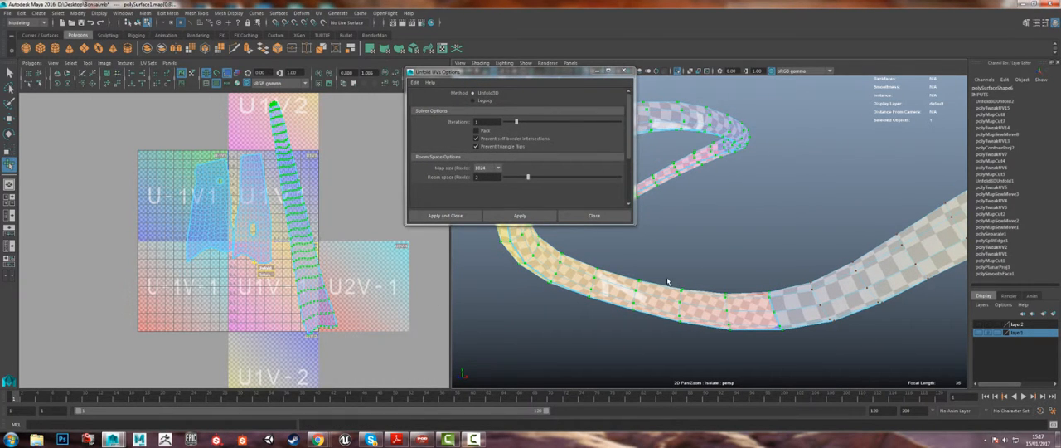
pyautogui.moveTo(564, 76); pyautogui.dragTo(397, 201)
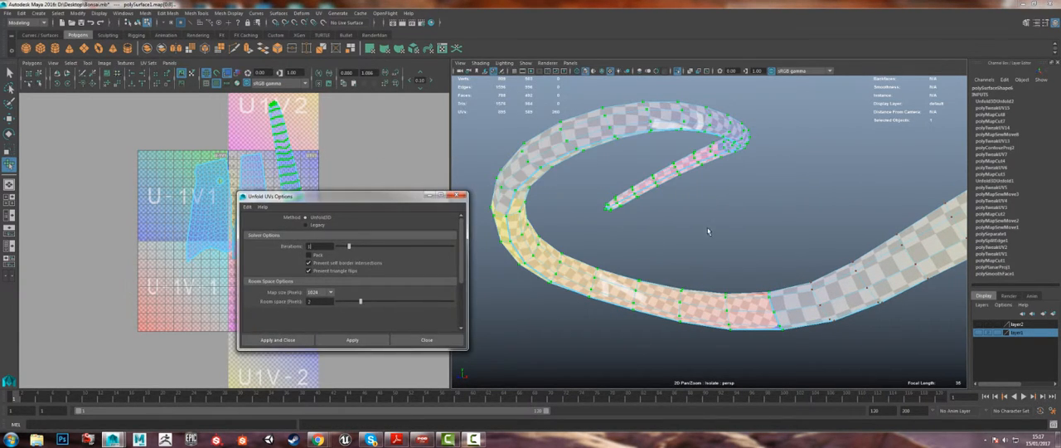
pyautogui.keyDown('alt'); pyautogui.moveTo(707, 228); pyautogui.dragTo(811, 183); pyautogui.keyUp('alt')
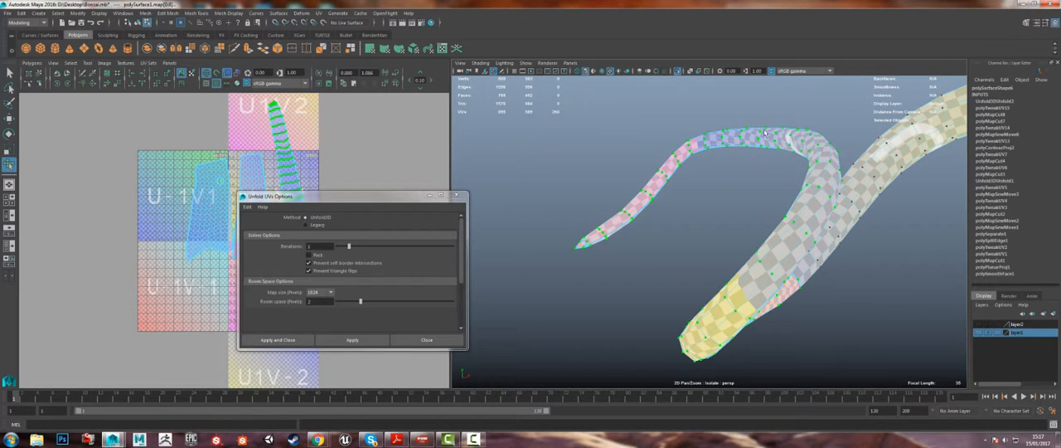
pyautogui.moveTo(370, 203); pyautogui.dragTo(522, 201)
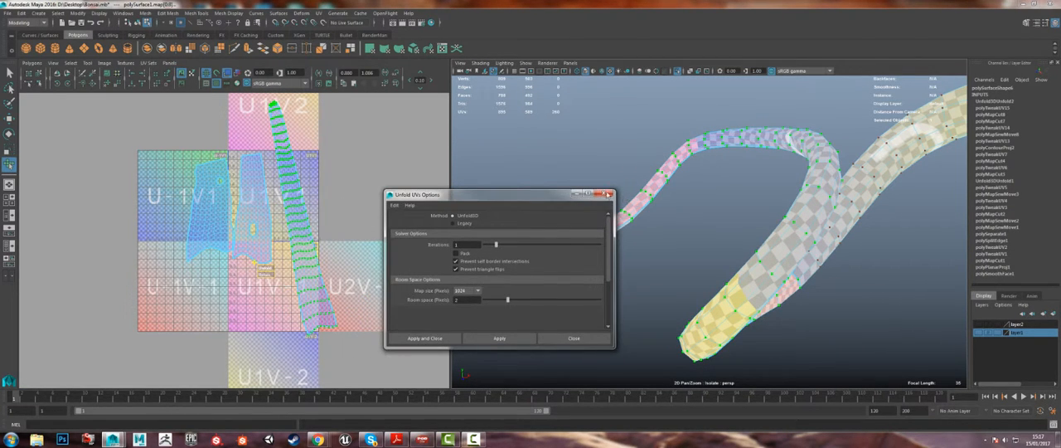
pyautogui.click(608, 195)
# Step: Scale down the tip section's UV shell and rotate it upright, matching its checker size to the neighbouring section at the seam
pyautogui.keyDown('alt'); pyautogui.moveTo(709, 216); pyautogui.dragTo(609, 214); pyautogui.keyUp('alt')
pyautogui.keyDown('alt'); pyautogui.moveTo(580, 273); pyautogui.dragTo(668, 333, button='right'); pyautogui.keyUp('alt')
pyautogui.keyDown('alt'); pyautogui.moveTo(666, 228); pyautogui.dragTo(775, 200, button='middle'); pyautogui.keyUp('alt')
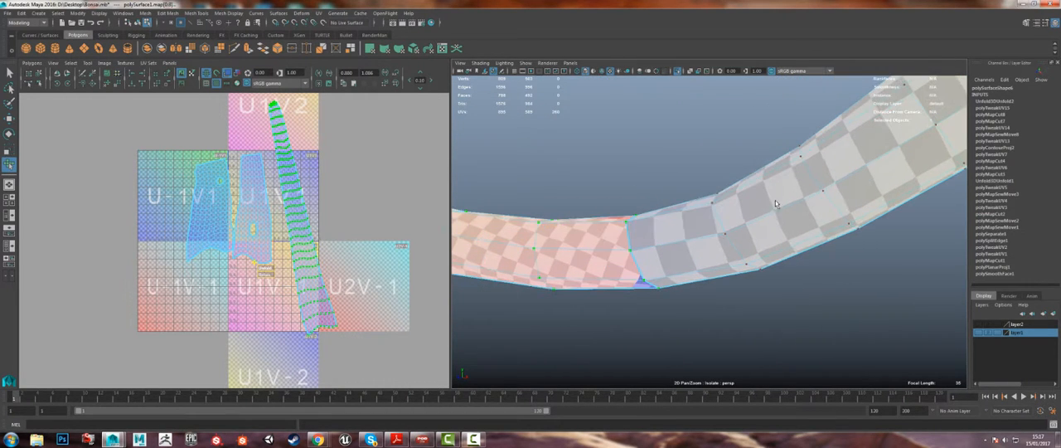
pyautogui.keyDown('alt'); pyautogui.moveTo(624, 278); pyautogui.dragTo(558, 233, button='right'); pyautogui.keyUp('alt')
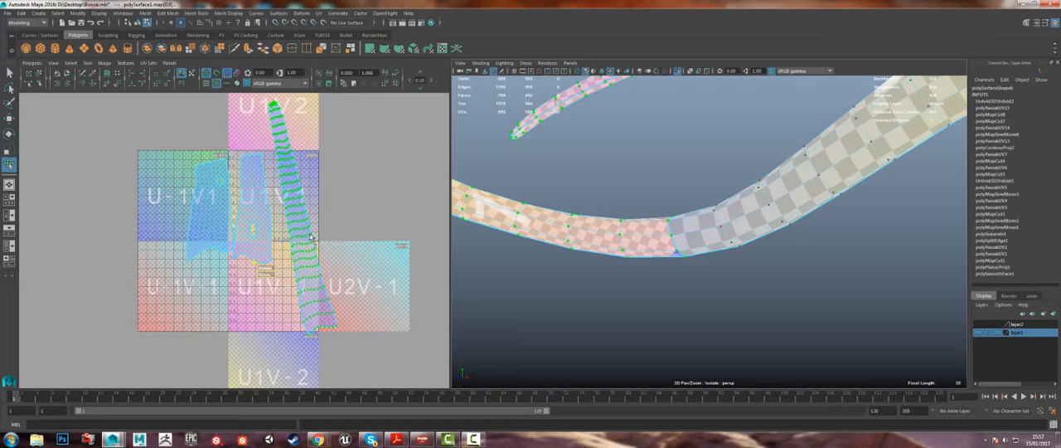
pyautogui.keyDown('alt'); pyautogui.moveTo(524, 222); pyautogui.dragTo(514, 140); pyautogui.keyUp('alt')
pyautogui.keyDown('alt'); pyautogui.moveTo(514, 139); pyautogui.dragTo(470, 151, button='right'); pyautogui.keyUp('alt')
pyautogui.keyDown('alt'); pyautogui.moveTo(294, 204); pyautogui.dragTo(340, 214, button='middle'); pyautogui.keyUp('alt')
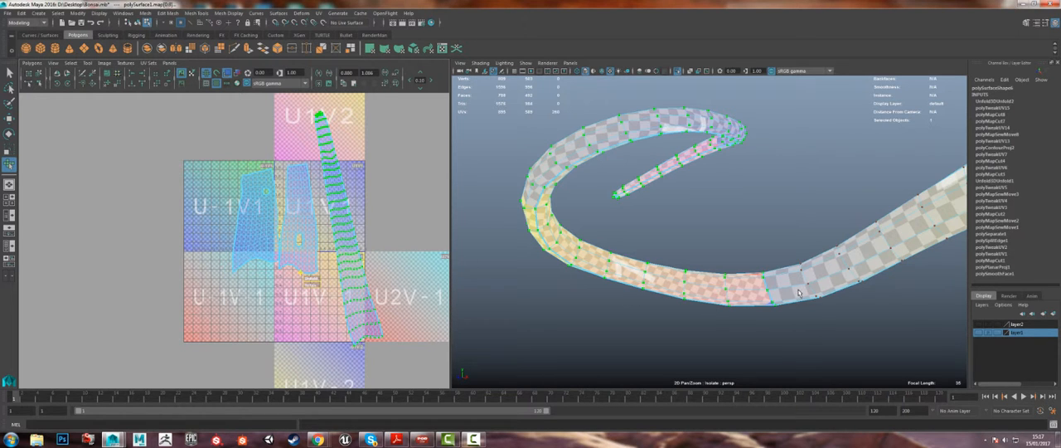
pyautogui.press('r')
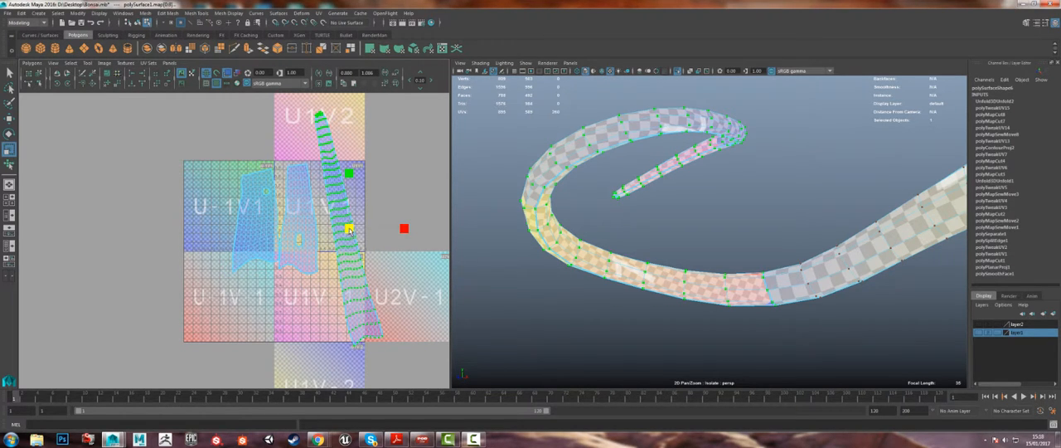
pyautogui.moveTo(349, 229)
pyautogui.mouseDown()
pyautogui.moveTo(405, 222)
pyautogui.moveTo(339, 230)
pyautogui.mouseUp()
pyautogui.press('e')
pyautogui.press('r')
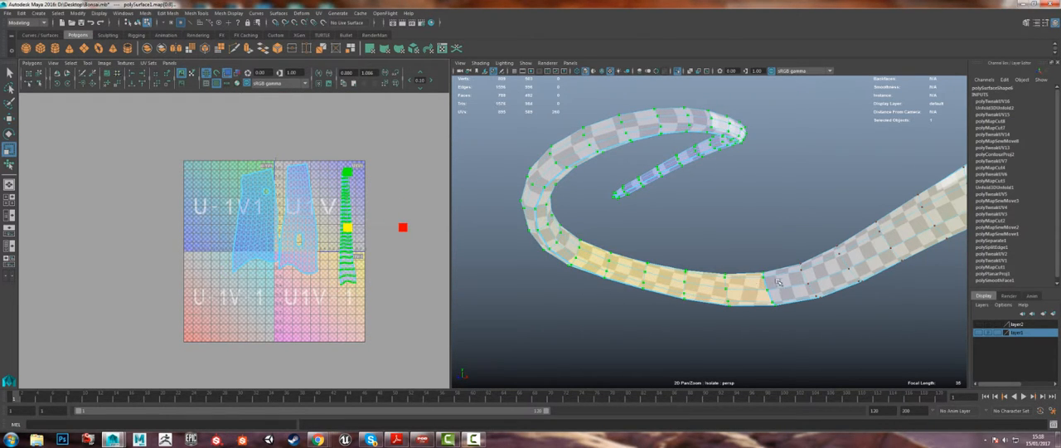
# Step: Scale down the middle and tip sections' UV shells together and place them side by side inside the U1V1 tile
pyautogui.keyDown('alt'); pyautogui.moveTo(765, 288); pyautogui.dragTo(545, 264, button='middle'); pyautogui.keyUp('alt')
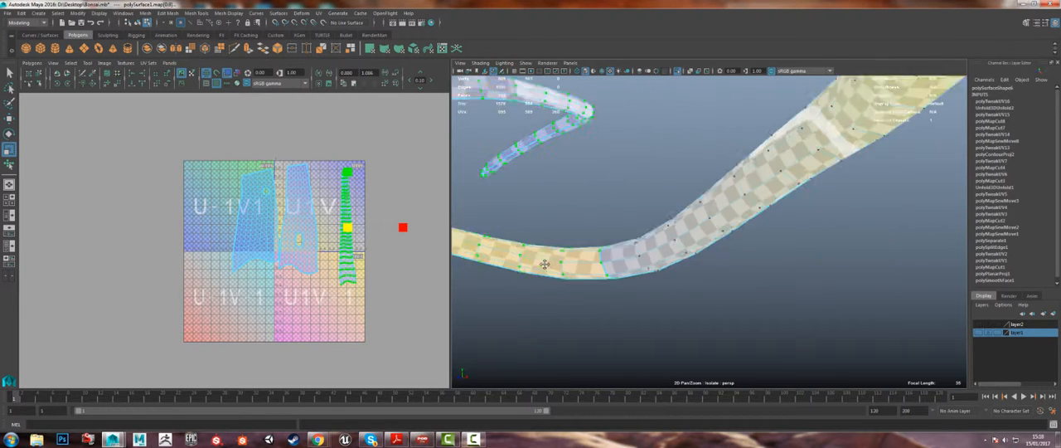
pyautogui.keyDown('alt'); pyautogui.moveTo(544, 264); pyautogui.dragTo(613, 164); pyautogui.keyUp('alt')
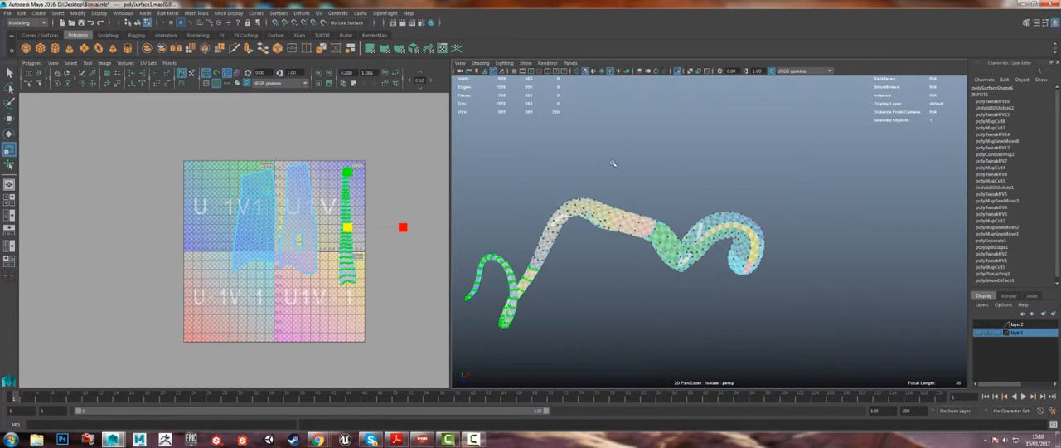
pyautogui.keyDown('alt'); pyautogui.moveTo(612, 163); pyautogui.dragTo(621, 272, button='right'); pyautogui.keyUp('alt')
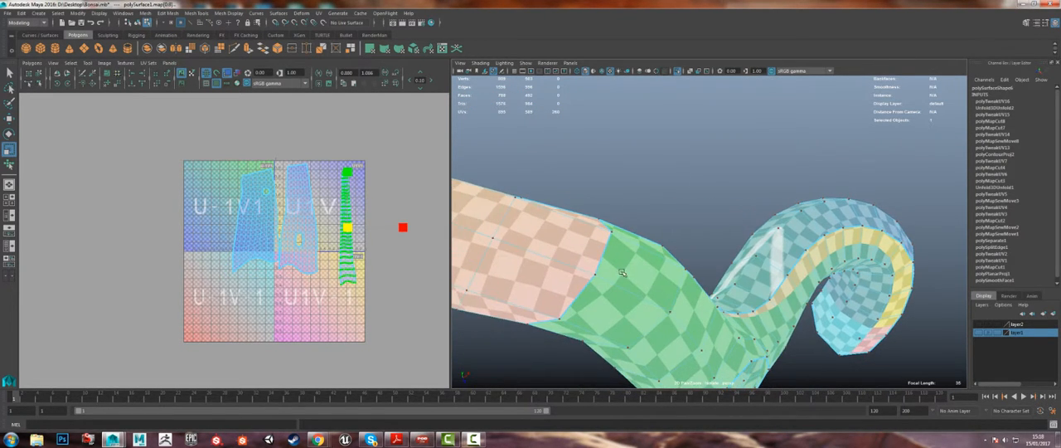
pyautogui.keyDown('shift'); pyautogui.click(315, 218); pyautogui.keyUp('shift')
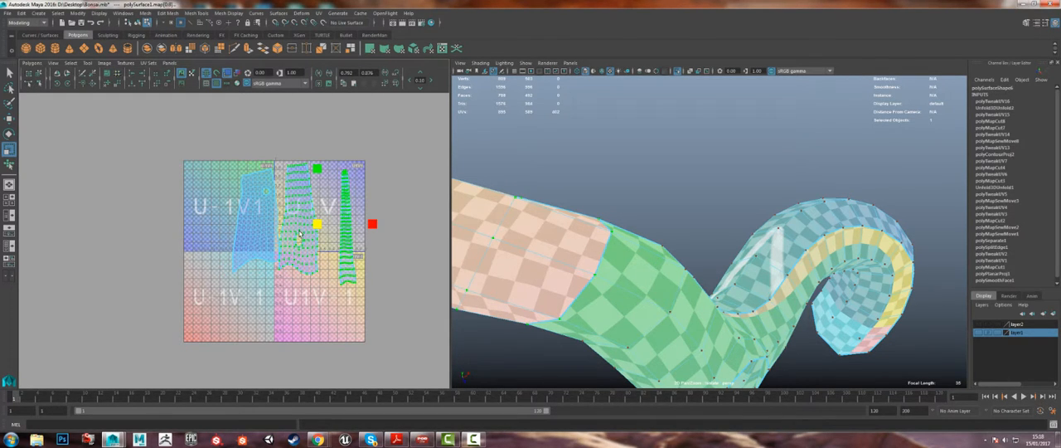
pyautogui.moveTo(316, 222); pyautogui.dragTo(330, 211)
pyautogui.press('w')
pyautogui.keyDown('alt'); pyautogui.moveTo(475, 222); pyautogui.dragTo(834, 241, button='middle'); pyautogui.keyUp('alt')
pyautogui.keyDown('alt'); pyautogui.moveTo(555, 256); pyautogui.dragTo(810, 124, button='middle'); pyautogui.keyUp('alt')
pyautogui.keyDown('alt'); pyautogui.moveTo(810, 125); pyautogui.dragTo(686, 173); pyautogui.keyUp('alt')
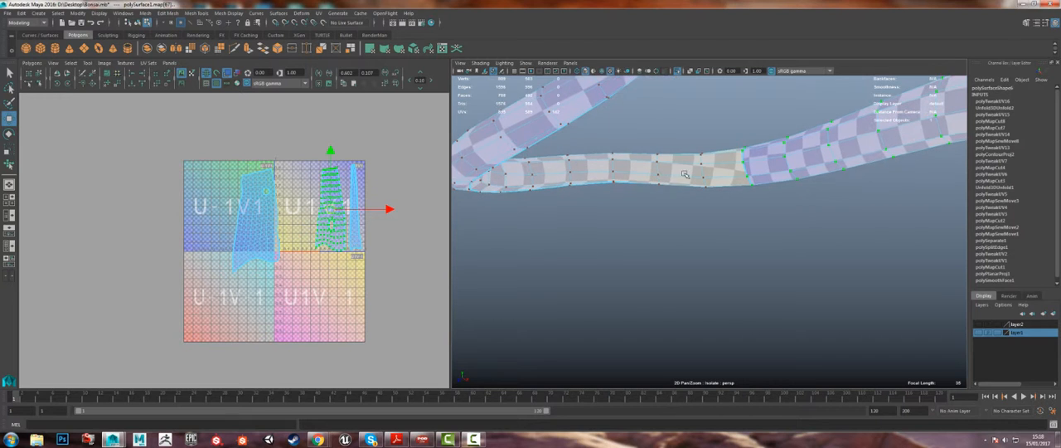
# Step: Select the base section's UV shell and move it into the U1V1 tile beside the other two shells
pyautogui.click(219, 201)
pyautogui.click(251, 219)
pyautogui.doubleClick(251, 220)
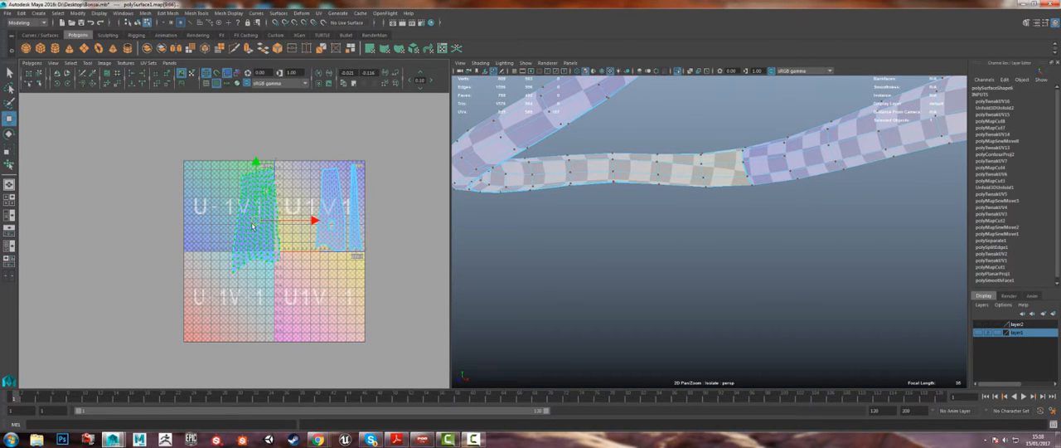
pyautogui.moveTo(252, 222); pyautogui.dragTo(285, 210)
# Step: Examine the checker pattern along the whole trunk and at the seam between the base and middle sections
pyautogui.keyDown('alt'); pyautogui.moveTo(457, 279); pyautogui.dragTo(423, 212, button='right'); pyautogui.keyUp('alt')
pyautogui.keyDown('alt'); pyautogui.moveTo(530, 199); pyautogui.dragTo(758, 226); pyautogui.keyUp('alt')
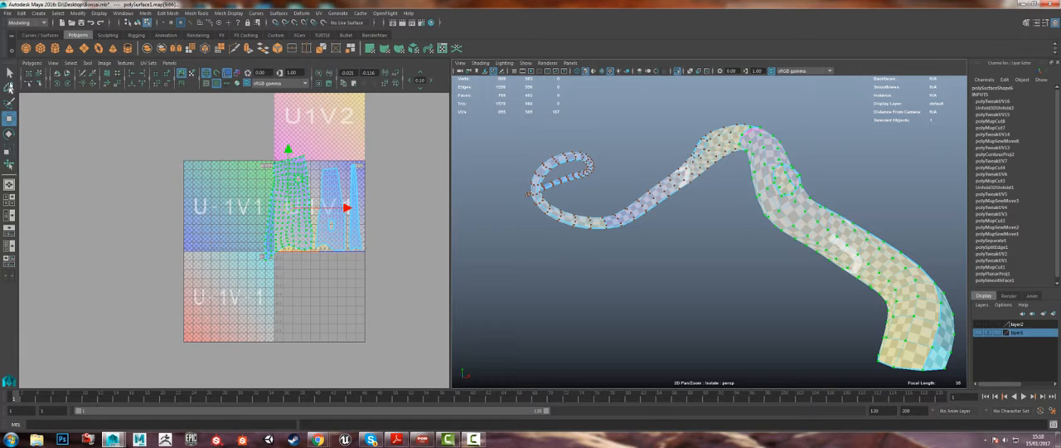
pyautogui.keyDown('alt'); pyautogui.moveTo(746, 144); pyautogui.dragTo(750, 176); pyautogui.keyUp('alt')
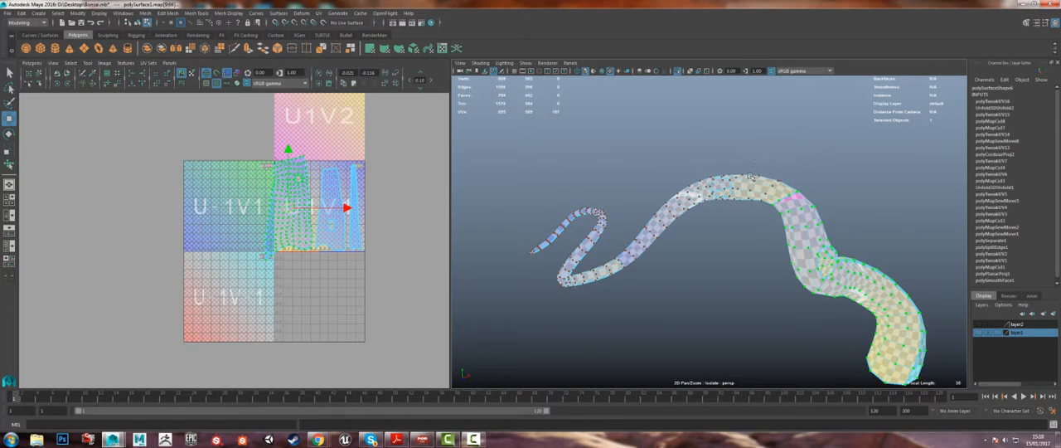
pyautogui.keyDown('alt'); pyautogui.moveTo(750, 175); pyautogui.dragTo(877, 316, button='right'); pyautogui.keyUp('alt')
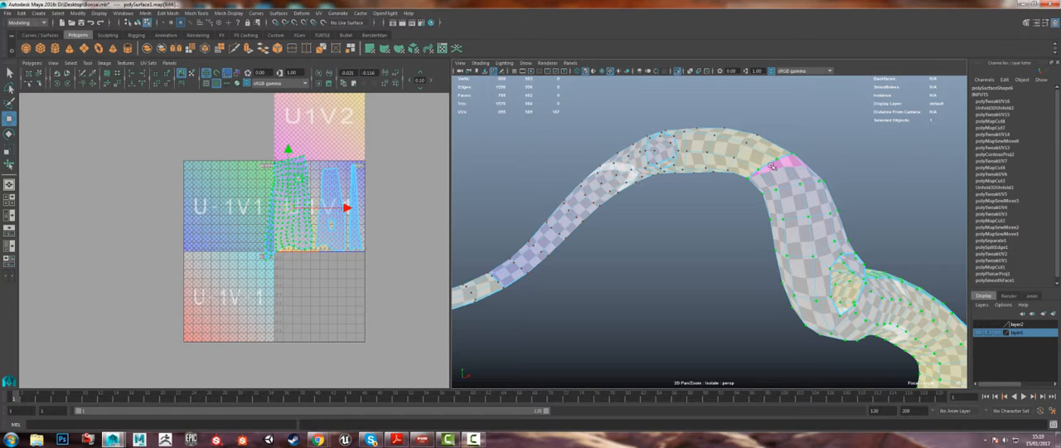
pyautogui.keyDown('alt'); pyautogui.moveTo(292, 162); pyautogui.dragTo(471, 259, button='right'); pyautogui.keyUp('alt')
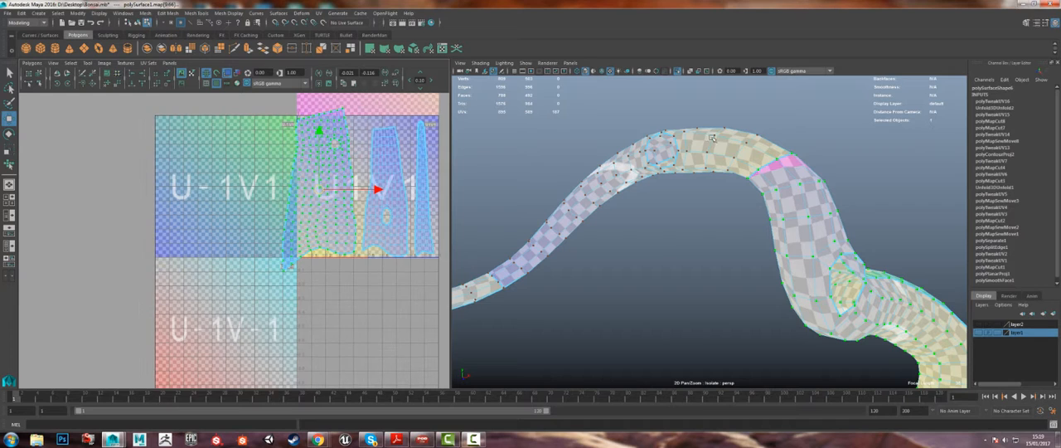
pyautogui.keyDown('alt'); pyautogui.moveTo(876, 265); pyautogui.dragTo(507, 311); pyautogui.keyUp('alt')
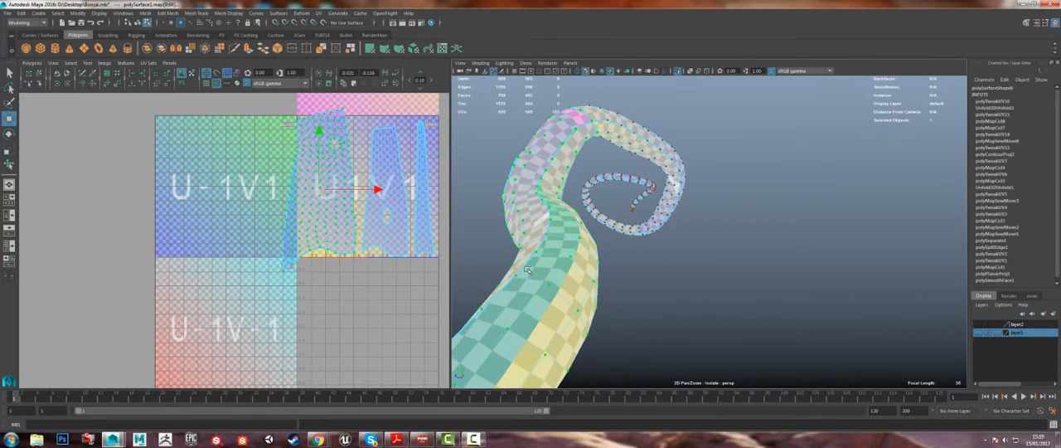
pyautogui.keyDown('alt'); pyautogui.moveTo(278, 216); pyautogui.dragTo(288, 246, button='middle'); pyautogui.keyUp('alt')
pyautogui.keyDown('alt'); pyautogui.moveTo(287, 246); pyautogui.dragTo(350, 272, button='right'); pyautogui.keyUp('alt')
pyautogui.keyDown('alt'); pyautogui.moveTo(350, 272); pyautogui.dragTo(274, 291, button='middle'); pyautogui.keyUp('alt')
# Step: Turn off the checker texture and examine the plain UV shells and the branch openings on the trunk
pyautogui.click(216, 82)
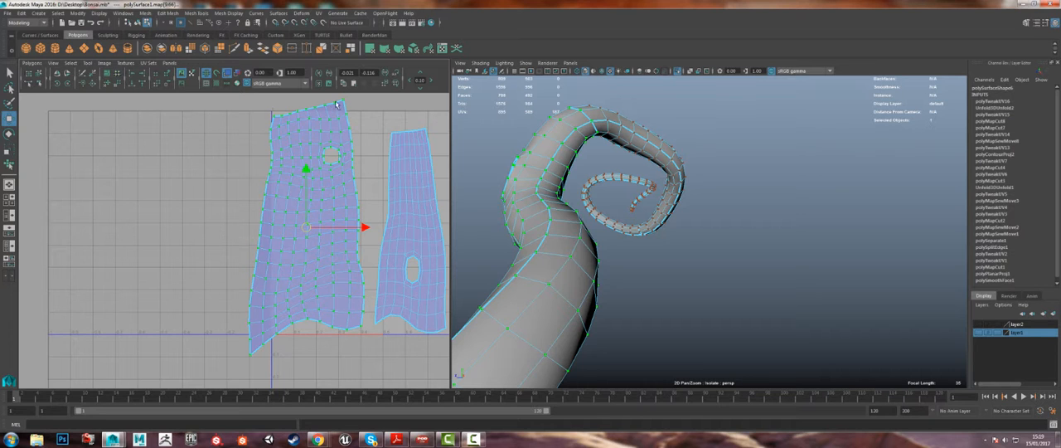
pyautogui.keyDown('alt'); pyautogui.moveTo(548, 213); pyautogui.dragTo(648, 195); pyautogui.keyUp('alt')
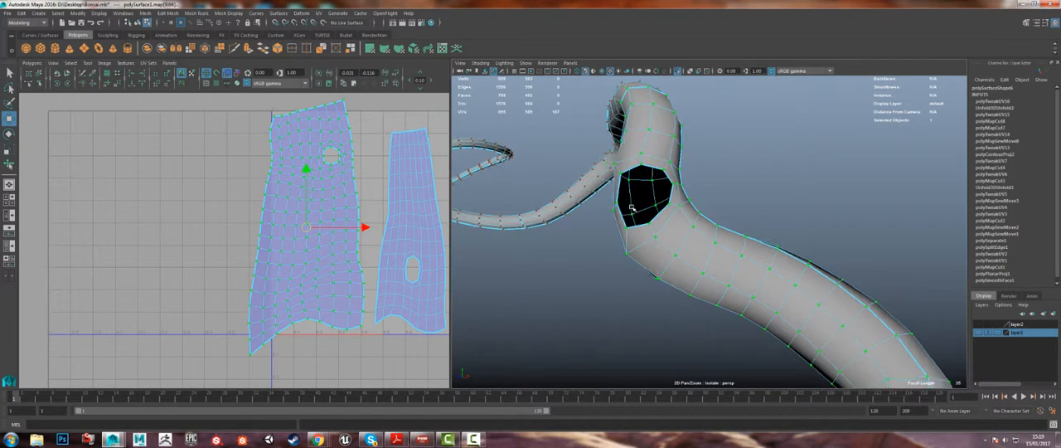
pyautogui.scroll(-3, 648, 195)
pyautogui.click(32, 63)
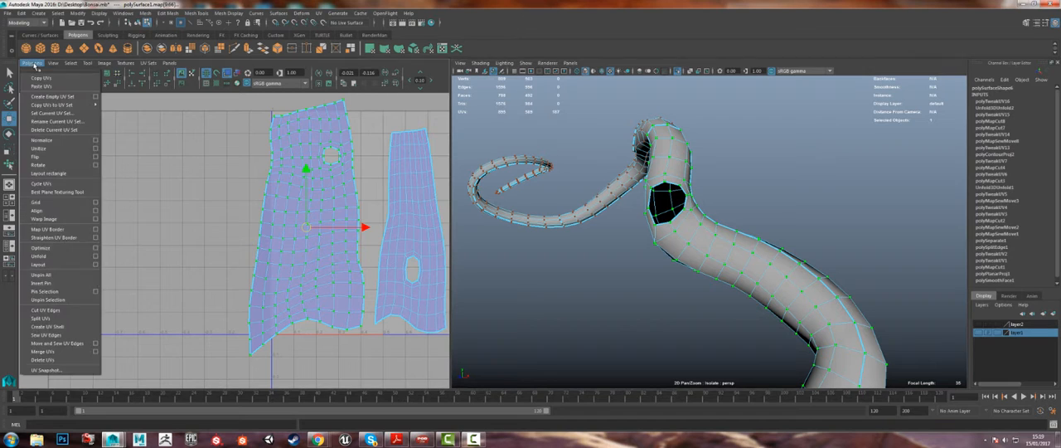
pyautogui.click(709, 252)
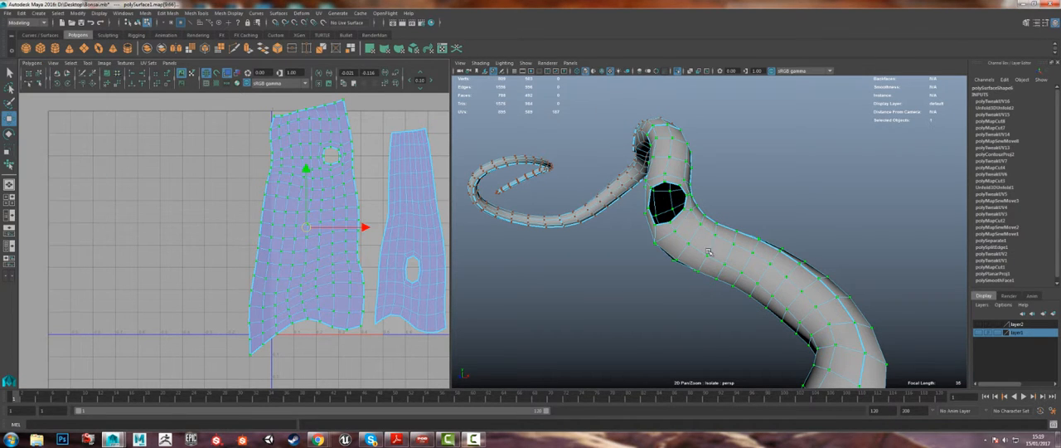
pyautogui.keyDown('alt'); pyautogui.moveTo(709, 252); pyautogui.dragTo(524, 164, button='right'); pyautogui.keyUp('alt')
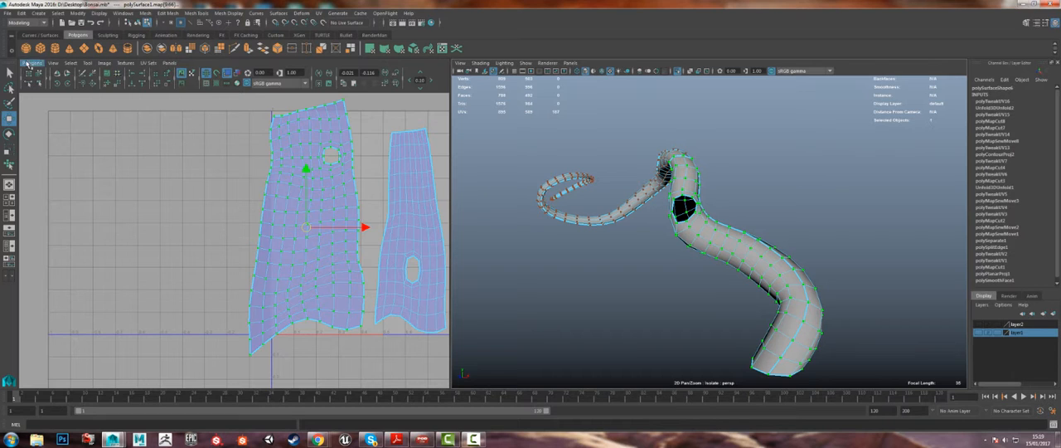
# Step: Clear the UV shell selection and turn the checker texture back on to view all three laid-out shells on the trunk
pyautogui.click(29, 72)
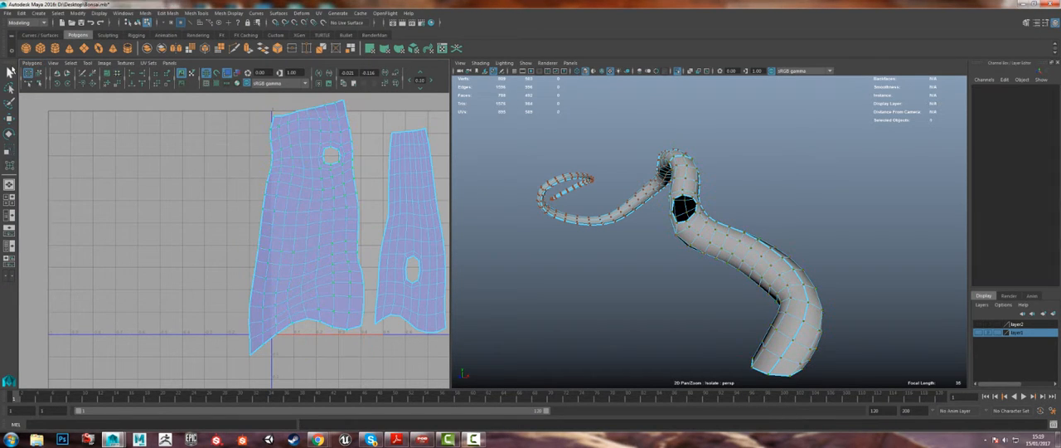
pyautogui.click(31, 63)
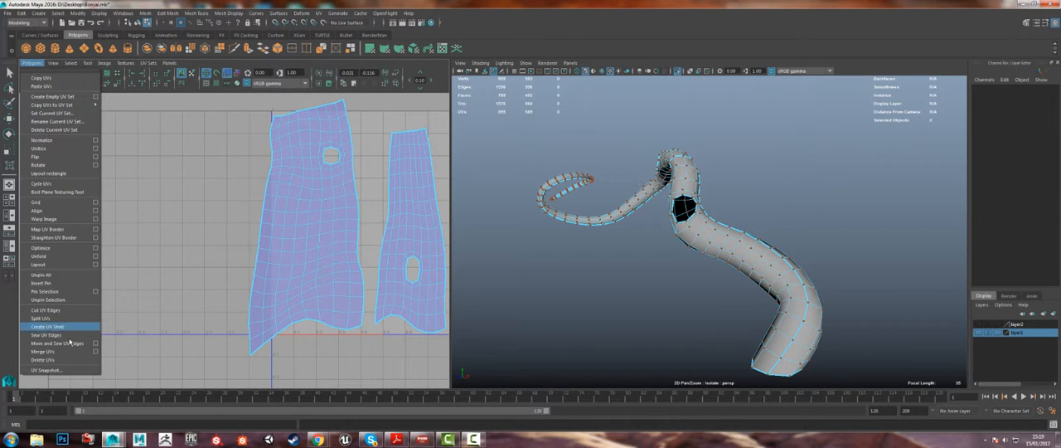
pyautogui.click(171, 216)
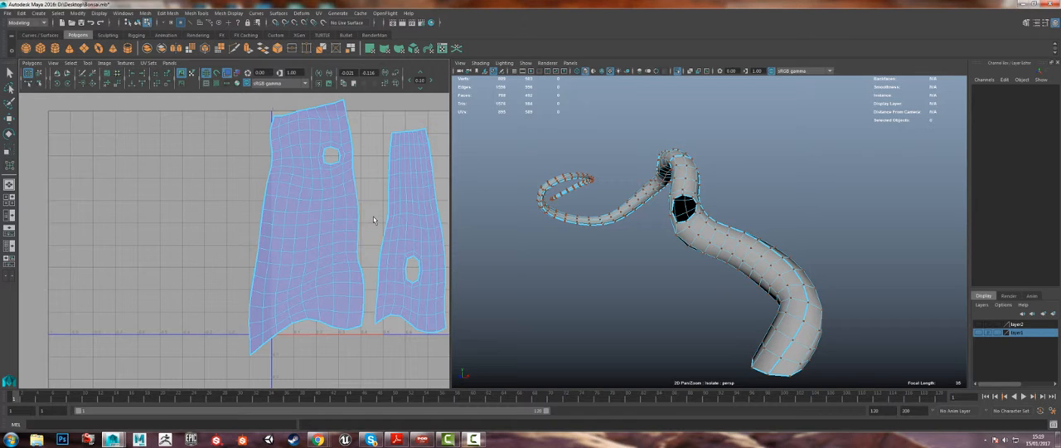
pyautogui.keyDown('alt'); pyautogui.moveTo(653, 240); pyautogui.dragTo(850, 197); pyautogui.keyUp('alt')
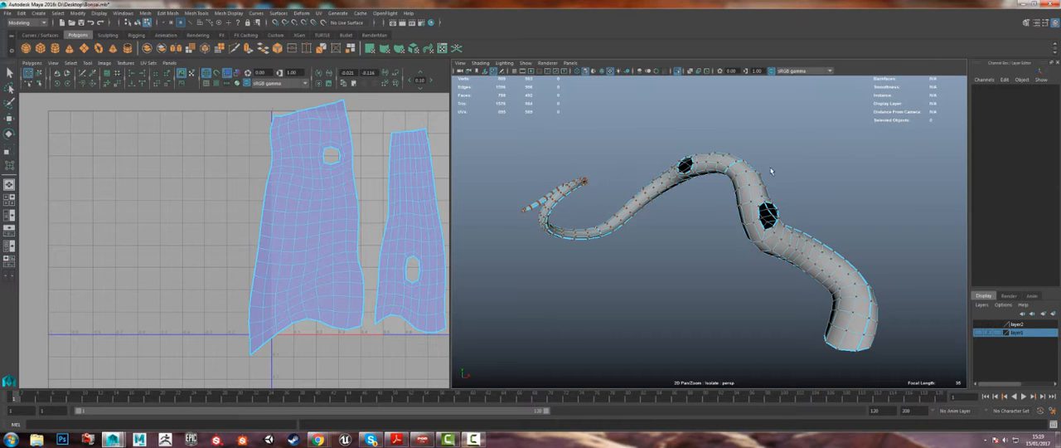
pyautogui.keyDown('alt'); pyautogui.moveTo(242, 209); pyautogui.dragTo(212, 222, button='middle'); pyautogui.keyUp('alt')
pyautogui.keyDown('alt'); pyautogui.moveTo(212, 223); pyautogui.dragTo(199, 220, button='right'); pyautogui.keyUp('alt')
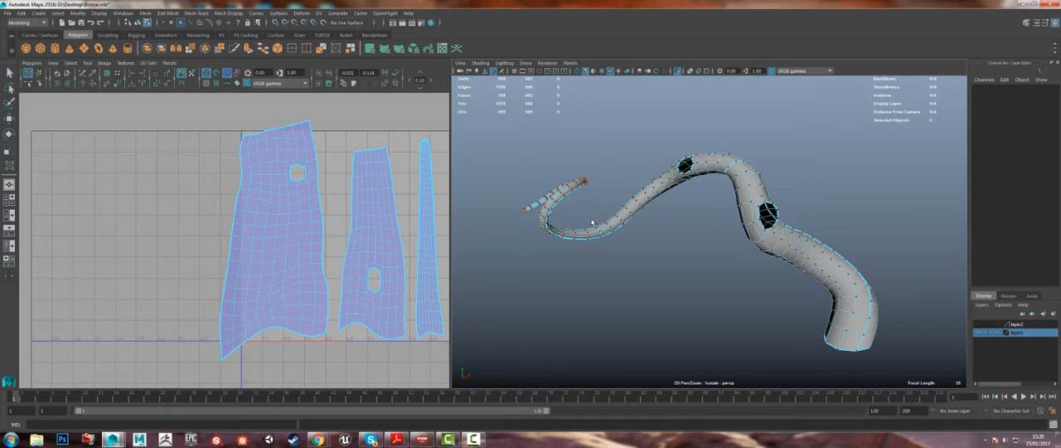
pyautogui.click(217, 84)
pyautogui.scroll(5, 633, 221)
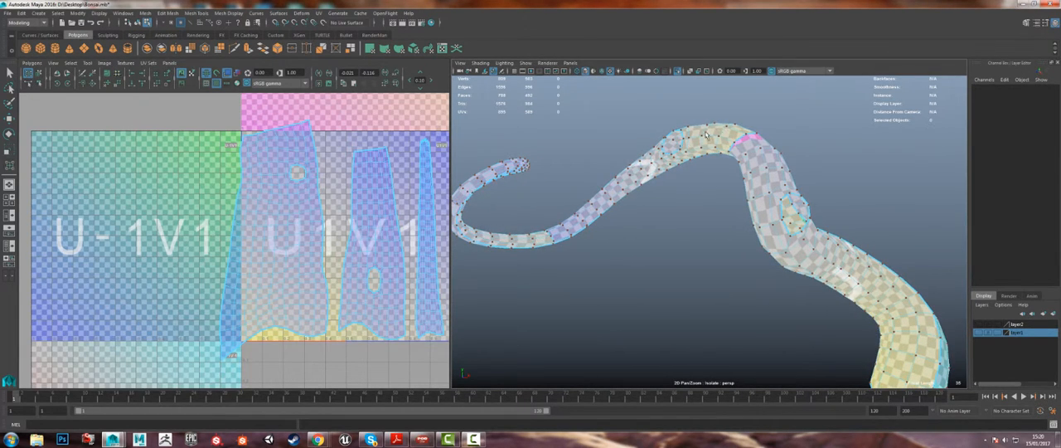
# Step: Select all three trunk UV shells and scale them down together so they fit inside the U1V1 tile
pyautogui.keyDown('alt'); pyautogui.moveTo(742, 255); pyautogui.dragTo(722, 233, button='right'); pyautogui.keyUp('alt')
pyautogui.keyDown('alt'); pyautogui.moveTo(722, 232); pyautogui.dragTo(779, 223, button='middle'); pyautogui.keyUp('alt')
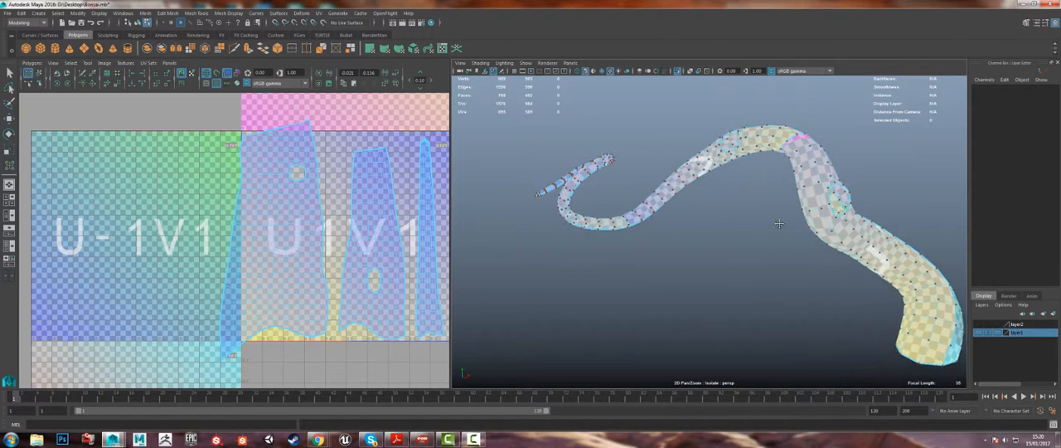
pyautogui.keyDown('alt'); pyautogui.moveTo(672, 228); pyautogui.dragTo(699, 332, button='right'); pyautogui.keyUp('alt')
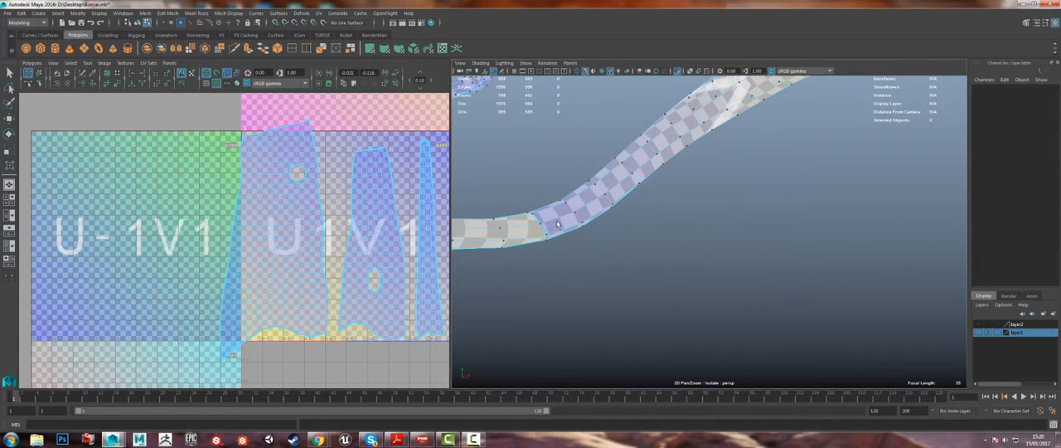
pyautogui.keyDown('alt'); pyautogui.moveTo(558, 224); pyautogui.dragTo(687, 212); pyautogui.keyUp('alt')
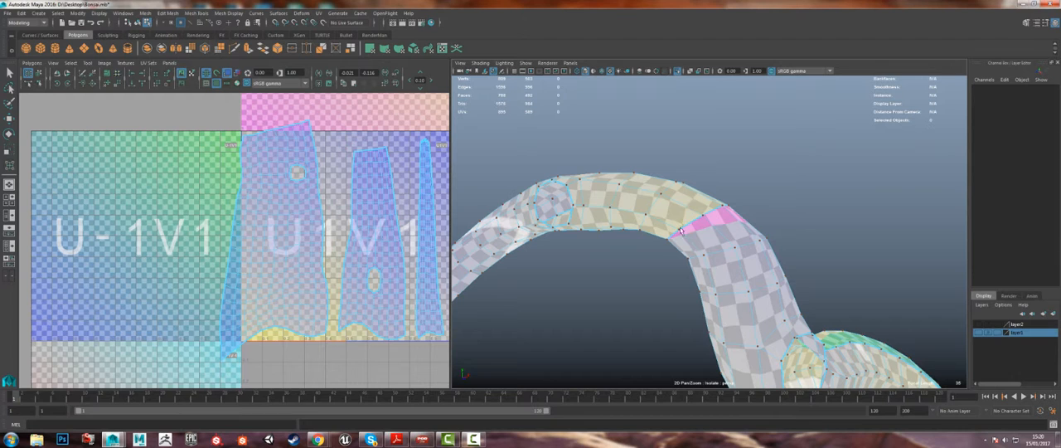
pyautogui.keyDown('alt'); pyautogui.moveTo(710, 239); pyautogui.dragTo(676, 225); pyautogui.keyUp('alt')
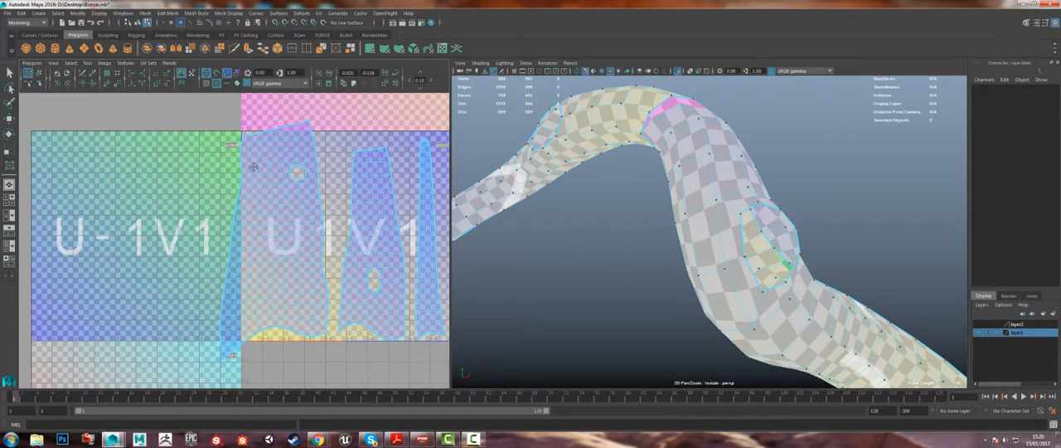
pyautogui.keyDown('alt'); pyautogui.moveTo(253, 167); pyautogui.dragTo(203, 164, button='middle'); pyautogui.keyUp('alt')
pyautogui.moveTo(161, 117); pyautogui.dragTo(435, 370)
pyautogui.press('r')
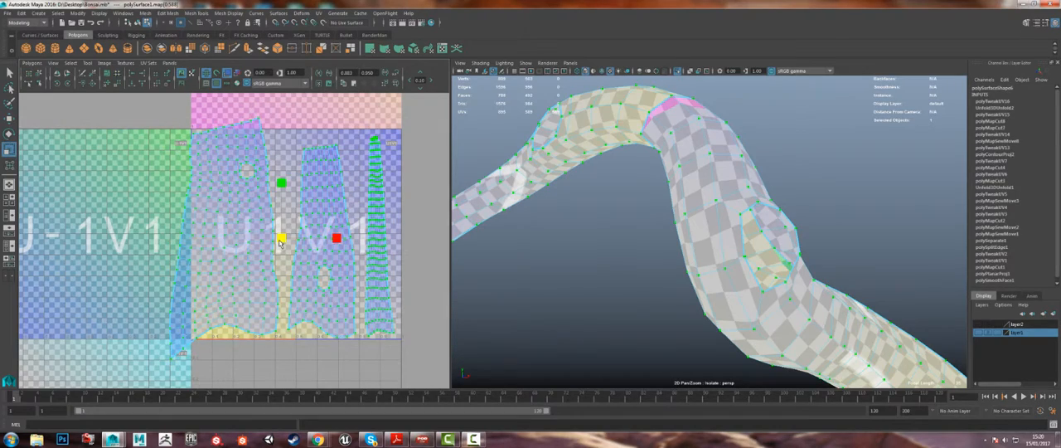
pyautogui.moveTo(281, 243)
pyautogui.mouseDown()
pyautogui.moveTo(291, 231)
pyautogui.moveTo(286, 238)
pyautogui.mouseUp()
# Step: Move the middle and tip UV shells down to the lower edge of the U1V1 tile and closer to the base shell
pyautogui.press('w')
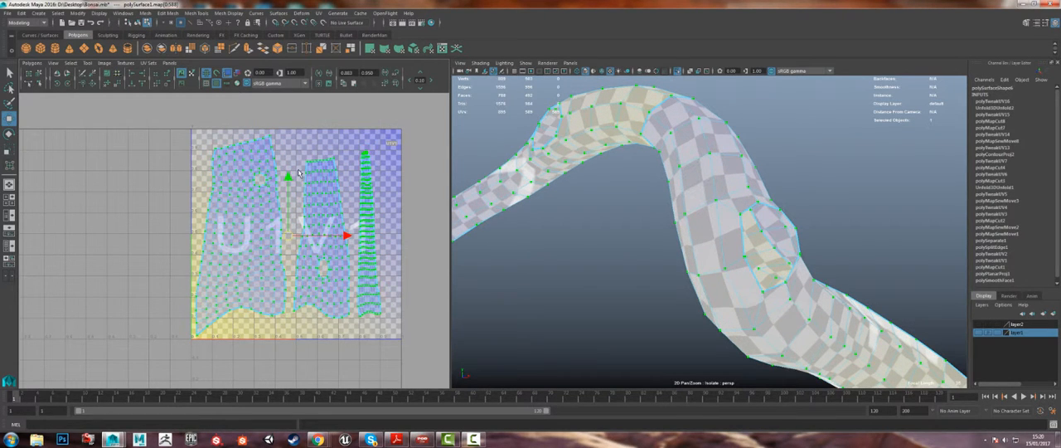
pyautogui.click(371, 266)
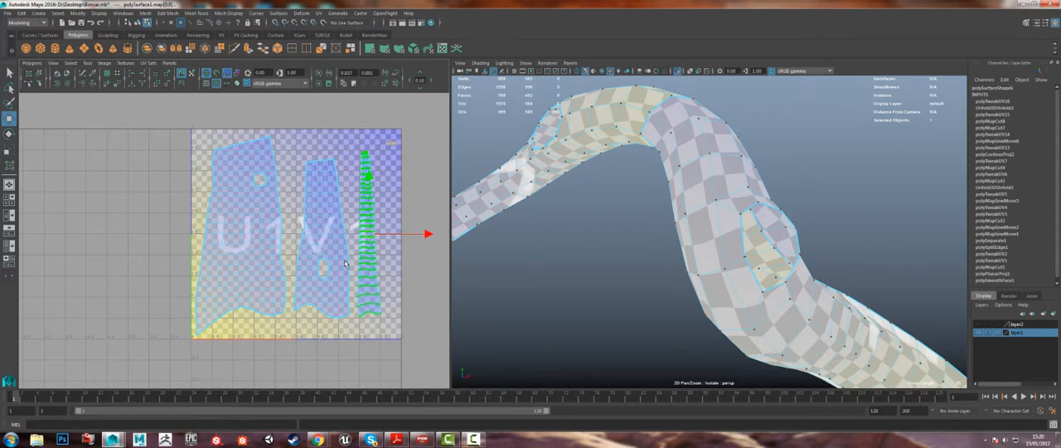
pyautogui.keyDown('shift'); pyautogui.click(347, 259); pyautogui.keyUp('shift')
pyautogui.moveTo(339, 236); pyautogui.dragTo(374, 254)
pyautogui.click(361, 251)
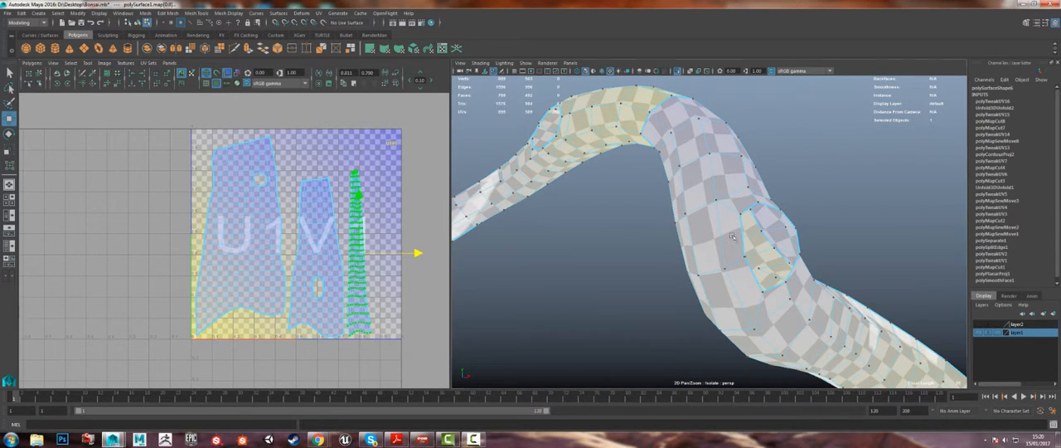
# Step: Examine the spacing of the arranged shells in the U1V1 tile and the checker pattern along the trunk
pyautogui.scroll(-5, 719, 249)
pyautogui.scroll(3, 717, 241)
pyautogui.scroll(3, 347, 324)
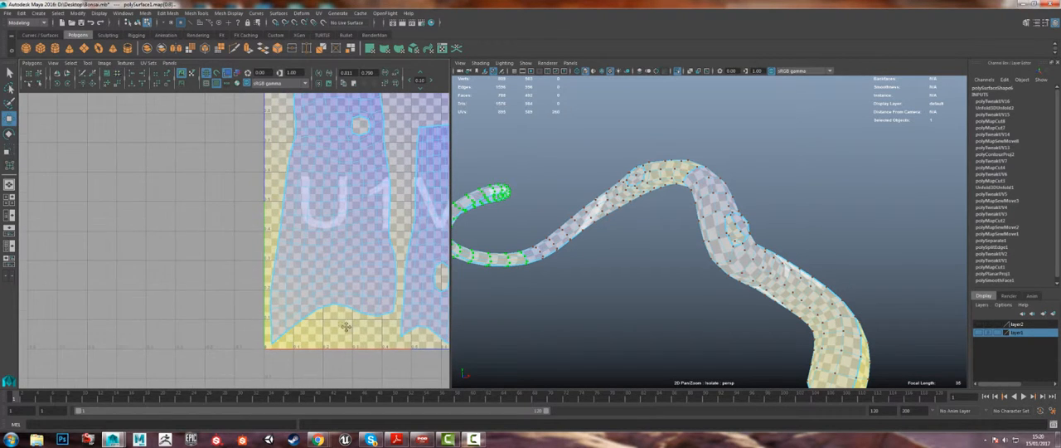
pyautogui.keyDown('alt'); pyautogui.moveTo(347, 325); pyautogui.dragTo(285, 320, button='middle'); pyautogui.keyUp('alt')
pyautogui.keyDown('alt'); pyautogui.moveTo(280, 249); pyautogui.dragTo(276, 371, button='middle'); pyautogui.keyUp('alt')
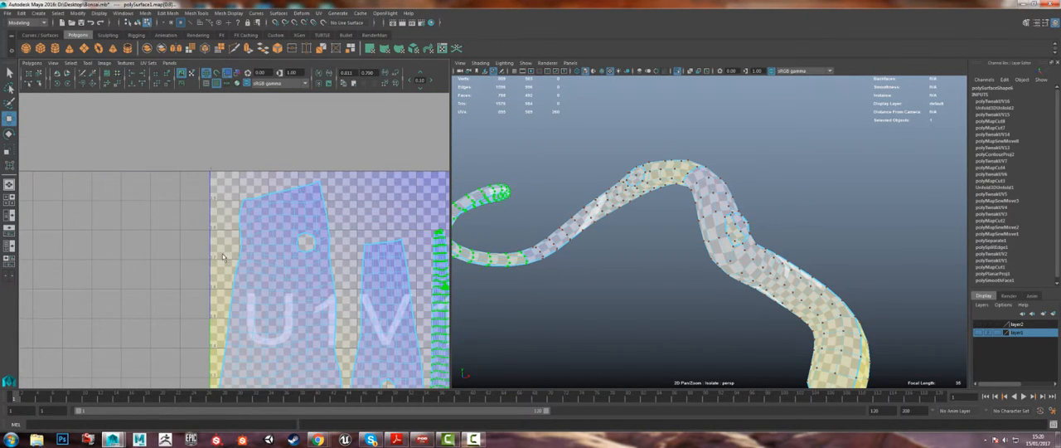
pyautogui.keyDown('alt'); pyautogui.moveTo(223, 257); pyautogui.dragTo(188, 235, button='middle'); pyautogui.keyUp('alt')
pyautogui.keyDown('alt'); pyautogui.moveTo(386, 294); pyautogui.dragTo(355, 281, button='middle'); pyautogui.keyUp('alt')
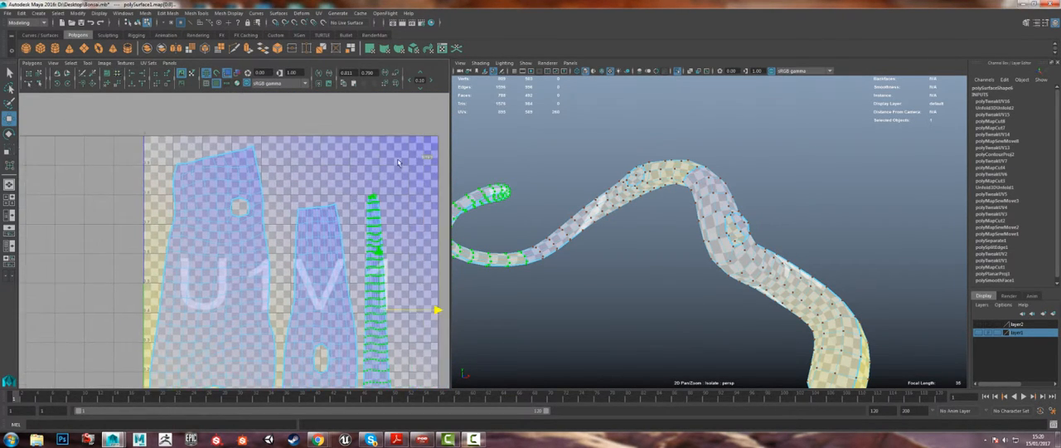
pyautogui.scroll(-2, 591, 192)
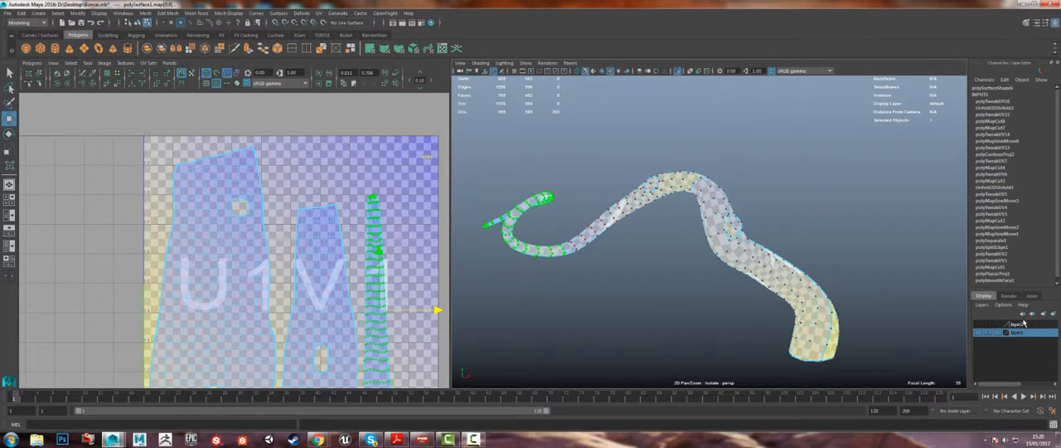
# Step: Return to object selection, turn off isolation to show the hidden branches, and select both branches without the trunk
pyautogui.click(737, 198)
pyautogui.moveTo(718, 196); pyautogui.dragTo(764, 161, button='right')
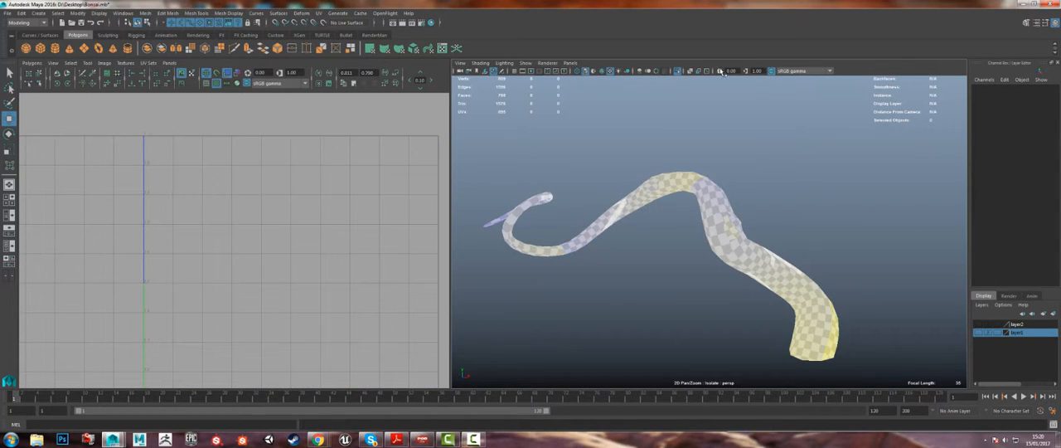
pyautogui.click(678, 72)
pyautogui.click(668, 174)
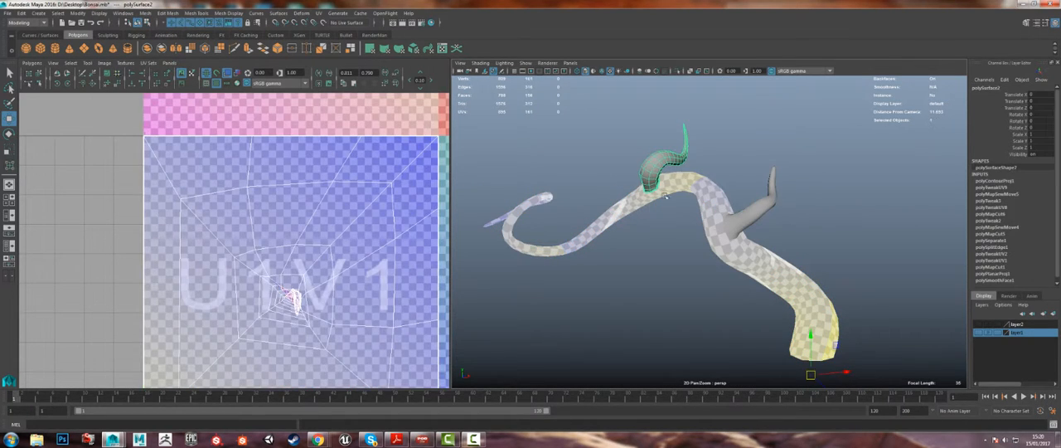
pyautogui.keyDown('shift'); pyautogui.click(721, 212); pyautogui.keyUp('shift')
pyautogui.keyDown('shift'); pyautogui.click(750, 219); pyautogui.keyUp('shift')
pyautogui.scroll(-3, 628, 206)
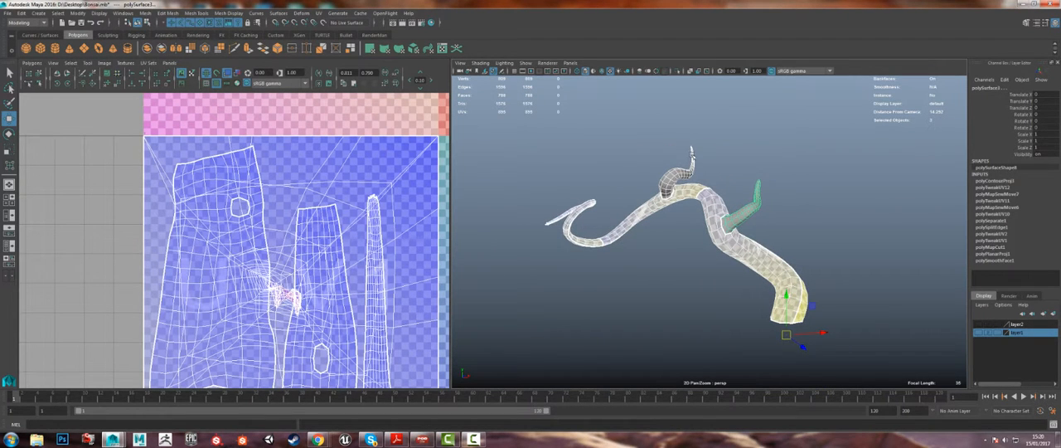
pyautogui.moveTo(684, 147); pyautogui.dragTo(713, 152)
pyautogui.keyDown('shift'); pyautogui.moveTo(787, 219); pyautogui.dragTo(744, 180); pyautogui.keyUp('shift')
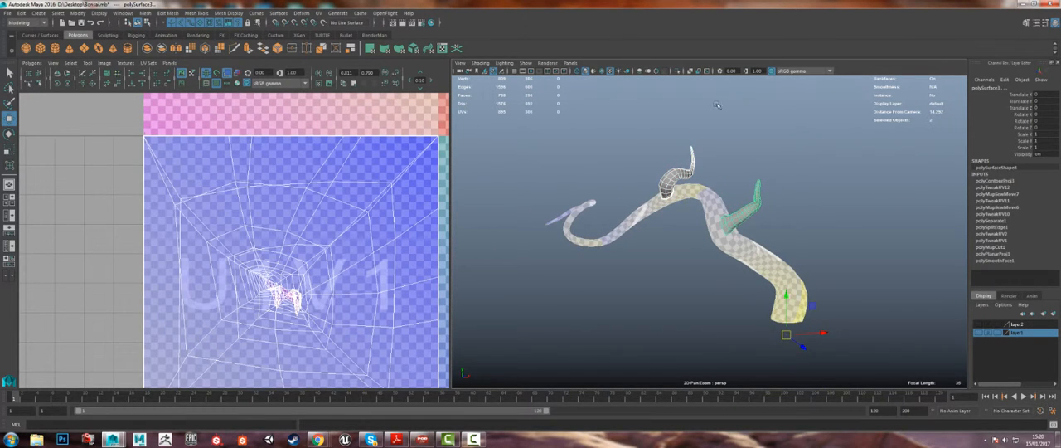
pyautogui.scroll(5, 704, 130)
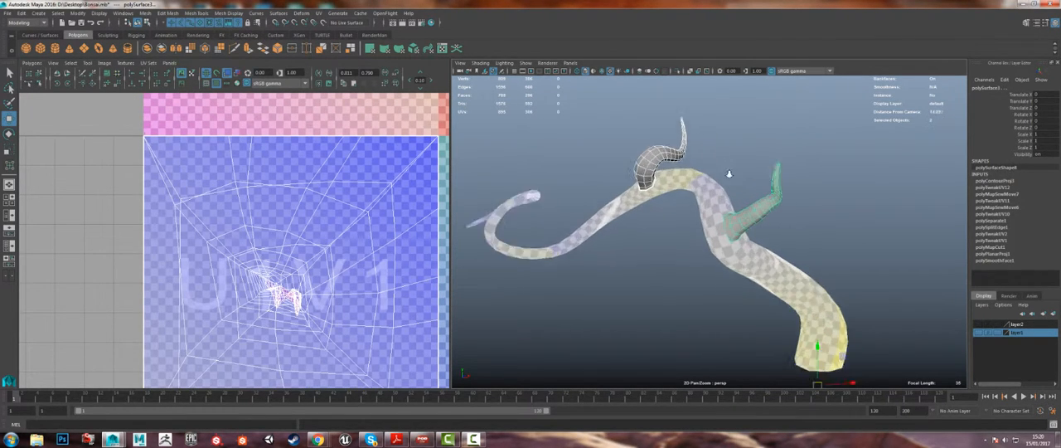
# Step: Apply an automatic UV projection to both branches and inspect the UV pieces of the upper branch
pyautogui.click(428, 48)
pyautogui.scroll(-3, 329, 213)
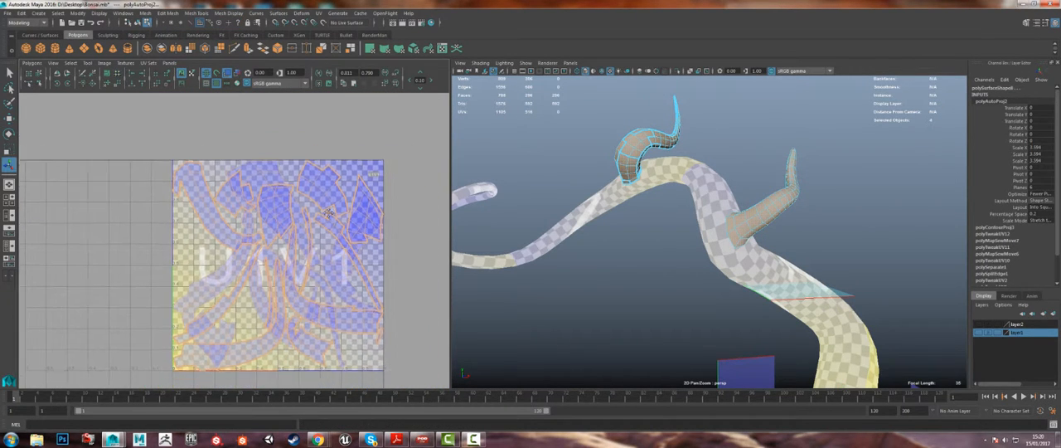
pyautogui.keyDown('alt'); pyautogui.moveTo(329, 213); pyautogui.dragTo(336, 195, button='middle'); pyautogui.keyUp('alt')
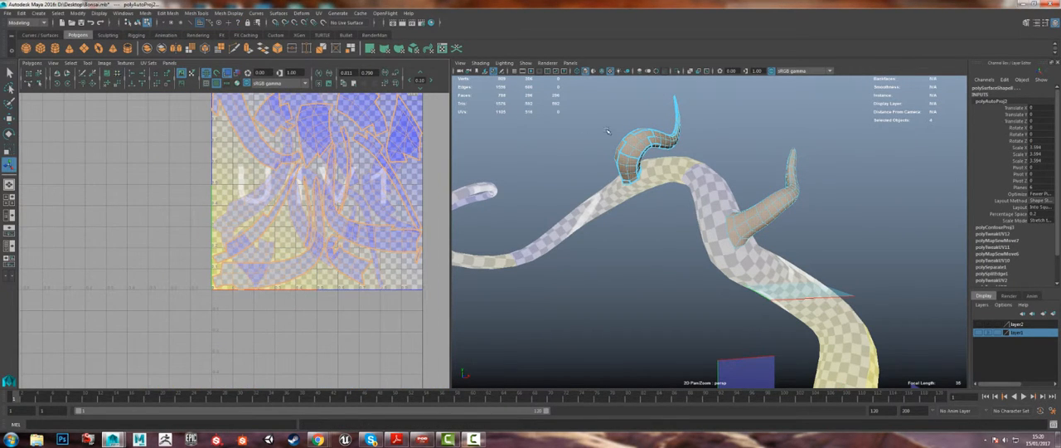
pyautogui.moveTo(607, 131); pyautogui.dragTo(644, 115, button='right')
pyautogui.click(650, 139)
pyautogui.keyDown('alt'); pyautogui.moveTo(642, 145); pyautogui.dragTo(329, 157); pyautogui.keyUp('alt')
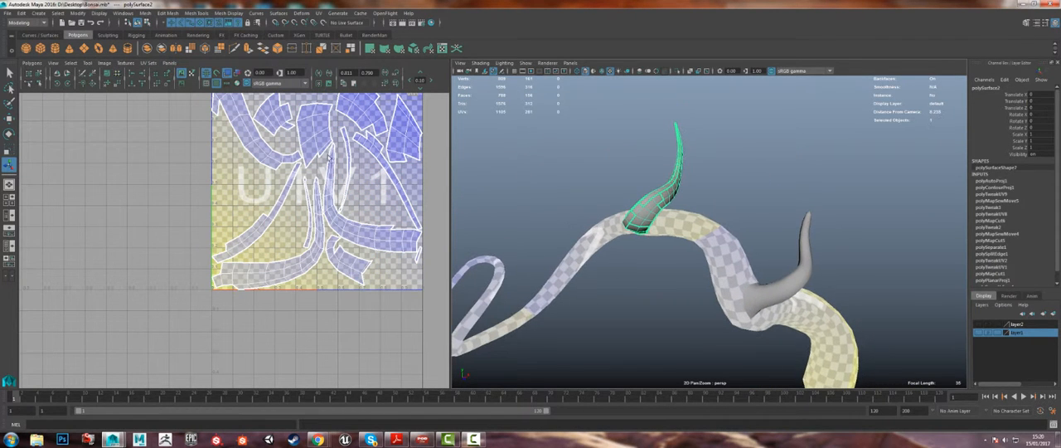
pyautogui.keyDown('alt'); pyautogui.moveTo(310, 218); pyautogui.dragTo(302, 279, button='middle'); pyautogui.keyUp('alt')
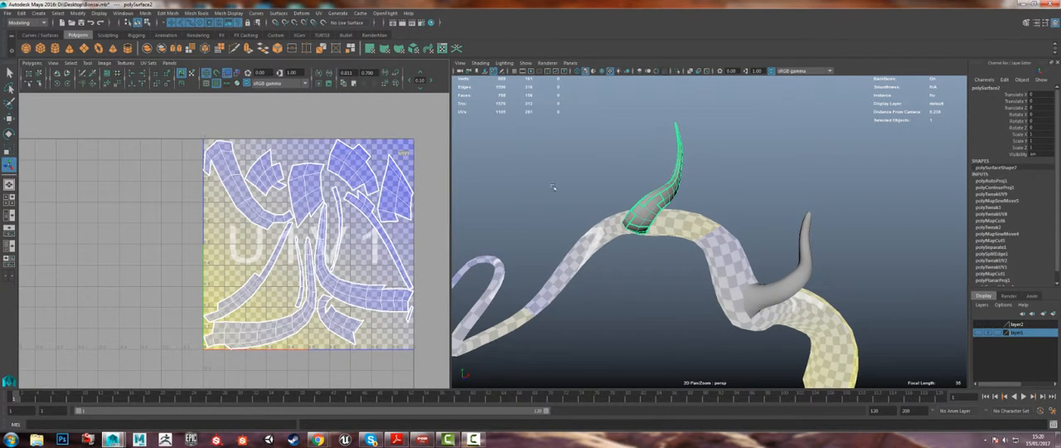
pyautogui.keyDown('alt'); pyautogui.moveTo(673, 216); pyautogui.dragTo(582, 168, button='middle'); pyautogui.keyUp('alt')
pyautogui.keyDown('alt'); pyautogui.moveTo(582, 169); pyautogui.dragTo(656, 228); pyautogui.keyUp('alt')
# Step: Select both branches and apply a planar UV projection to them
pyautogui.click(653, 223)
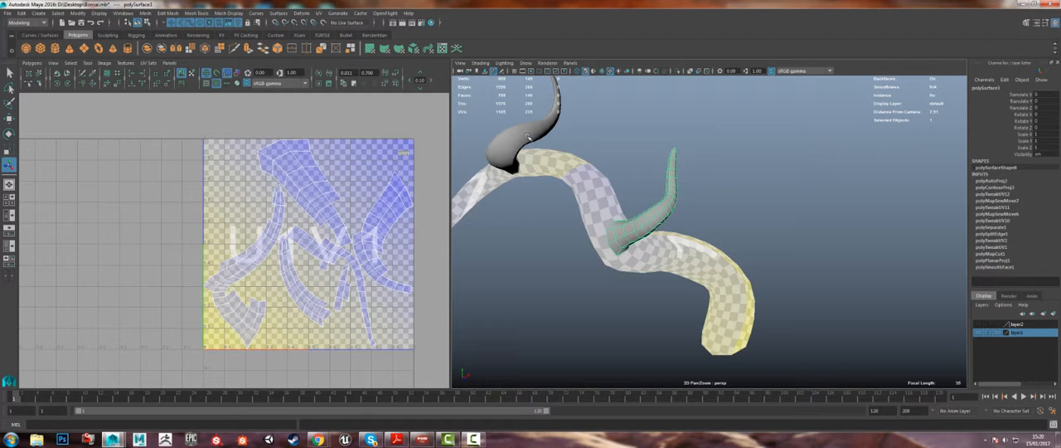
pyautogui.keyDown('shift'); pyautogui.click(527, 137); pyautogui.keyUp('shift')
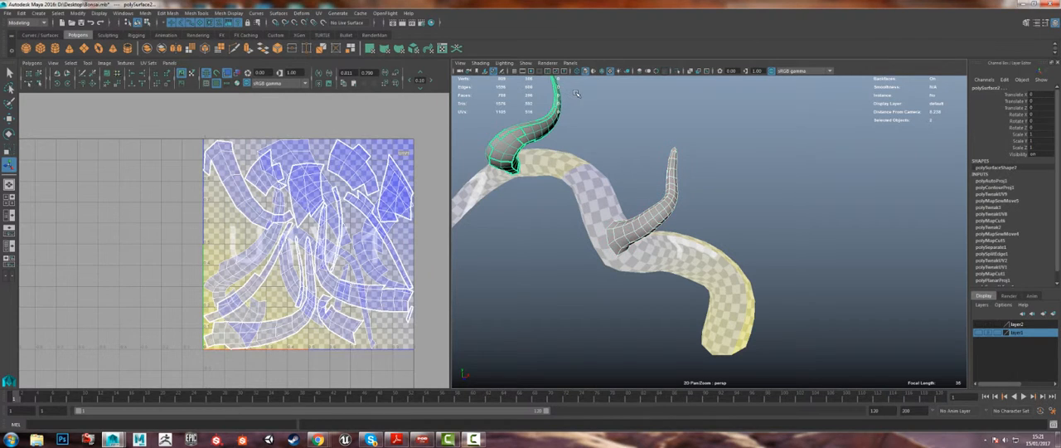
pyautogui.click(371, 48)
# Step: Switch to edge selection and pick a lengthwise edge line on the inner side of the upper branch near its base
pyautogui.keyDown('alt'); pyautogui.moveTo(605, 168); pyautogui.dragTo(663, 215); pyautogui.keyUp('alt')
pyautogui.scroll(4, 249, 179)
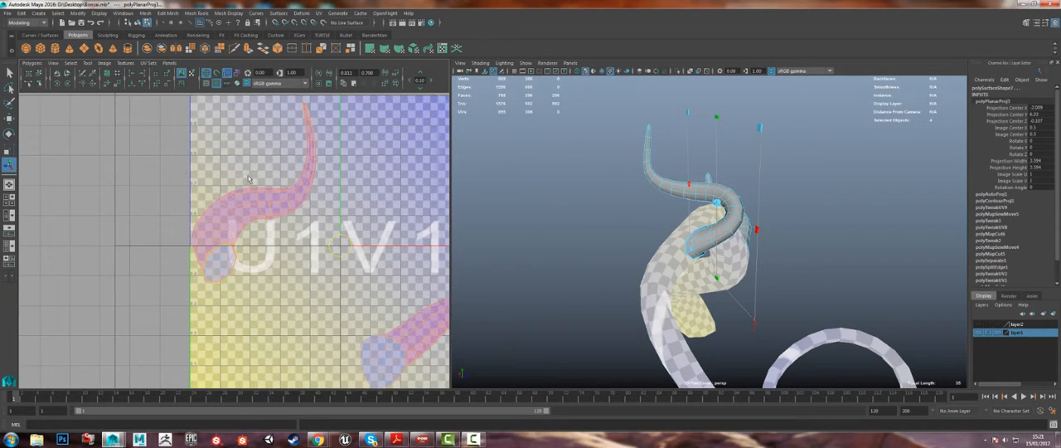
pyautogui.keyDown('alt'); pyautogui.moveTo(151, 164); pyautogui.dragTo(580, 253, button='right'); pyautogui.keyUp('alt')
pyautogui.keyDown('alt'); pyautogui.moveTo(630, 249); pyautogui.dragTo(695, 263); pyautogui.keyUp('alt')
pyautogui.keyDown('alt'); pyautogui.moveTo(630, 257); pyautogui.dragTo(694, 298, button='right'); pyautogui.keyUp('alt')
pyautogui.keyDown('alt'); pyautogui.moveTo(693, 298); pyautogui.dragTo(712, 219); pyautogui.keyUp('alt')
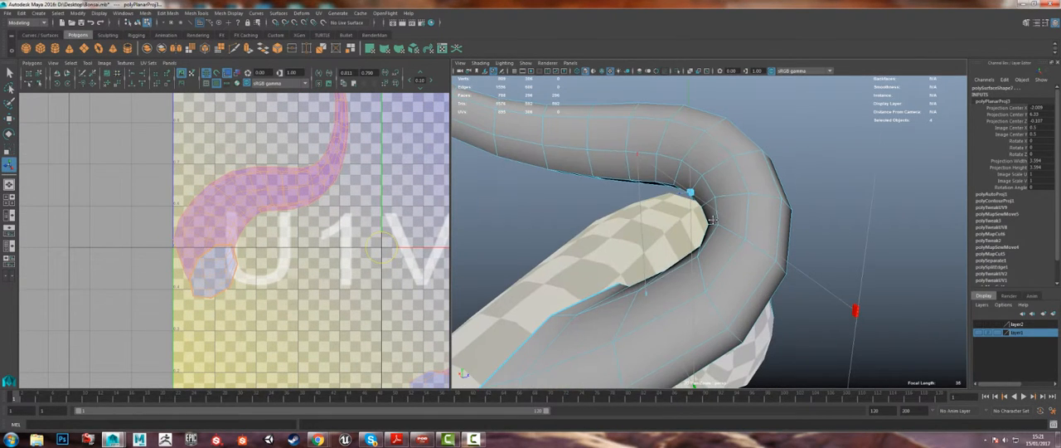
pyautogui.moveTo(646, 307); pyautogui.dragTo(644, 186, button='right')
pyautogui.click(563, 313)
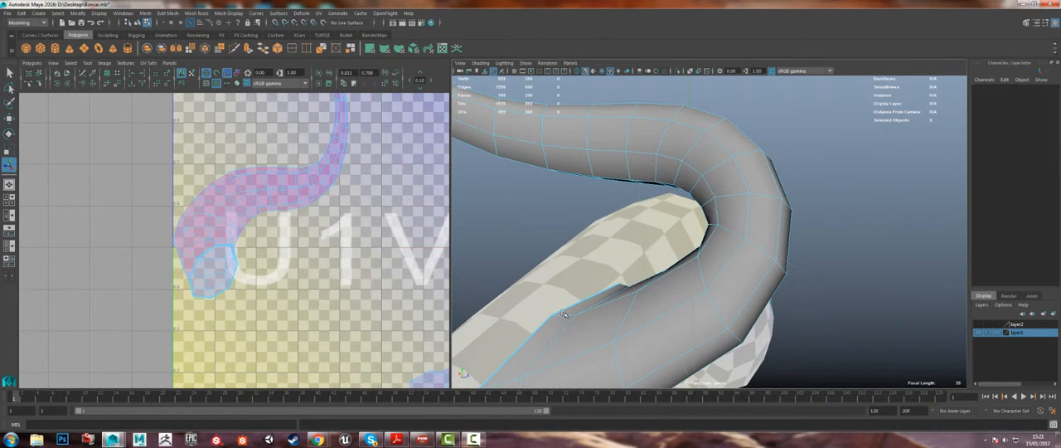
pyautogui.press('q')
pyautogui.moveTo(568, 322); pyautogui.dragTo(569, 186, button='right')
pyautogui.doubleClick(607, 305)
# Step: Try to continue the seam edge selection at the pointed tip of the upper branch
pyautogui.keyDown('alt'); pyautogui.moveTo(620, 250); pyautogui.dragTo(816, 146); pyautogui.keyUp('alt')
pyautogui.keyDown('alt'); pyautogui.moveTo(852, 93); pyautogui.dragTo(560, 256); pyautogui.keyUp('alt')
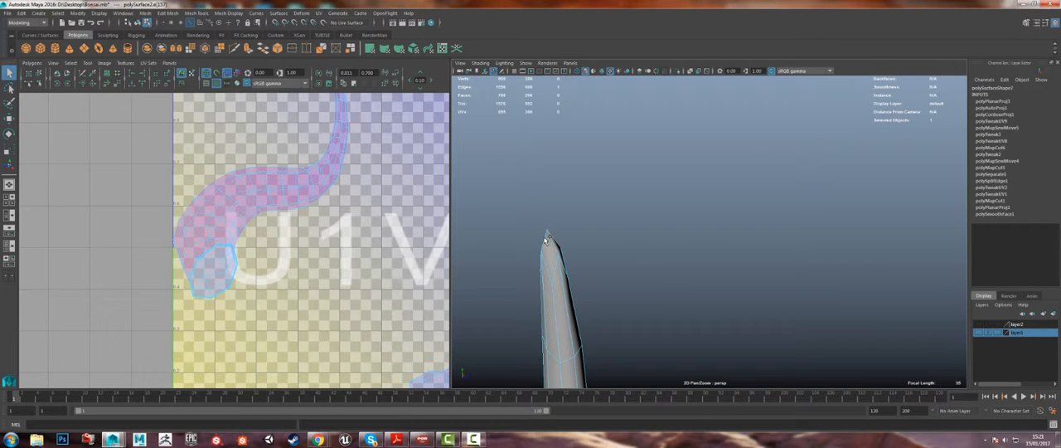
pyautogui.keyDown('shift'); pyautogui.click(549, 242); pyautogui.keyUp('shift')
pyautogui.keyDown('shift'); pyautogui.click(560, 264); pyautogui.keyUp('shift')
pyautogui.keyDown('shift'); pyautogui.click(563, 264); pyautogui.keyUp('shift')
pyautogui.keyDown('alt'); pyautogui.moveTo(550, 266); pyautogui.dragTo(835, 185); pyautogui.keyUp('alt')
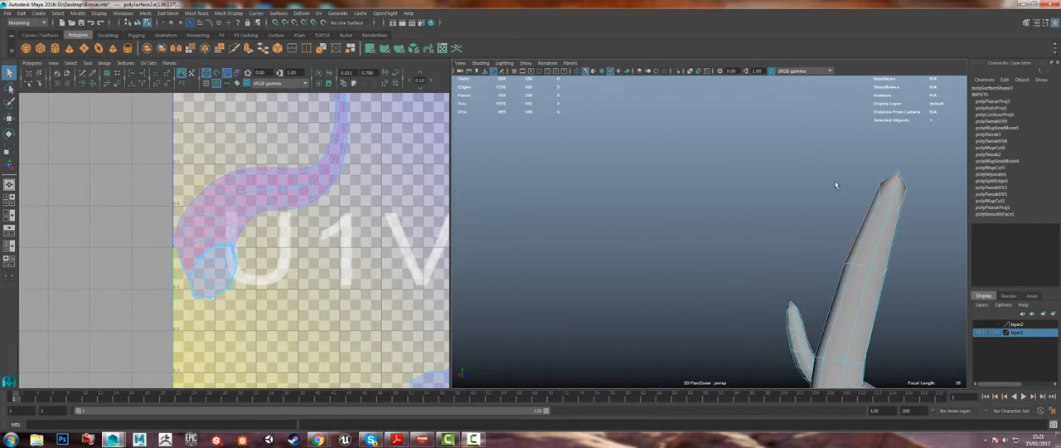
pyautogui.keyDown('ctrl'); pyautogui.click(877, 203); pyautogui.keyUp('ctrl')
pyautogui.keyDown('alt'); pyautogui.moveTo(877, 203); pyautogui.dragTo(626, 253, button='right'); pyautogui.keyUp('alt')
pyautogui.keyDown('alt'); pyautogui.moveTo(626, 253); pyautogui.dragTo(520, 151, button='middle'); pyautogui.keyUp('alt')
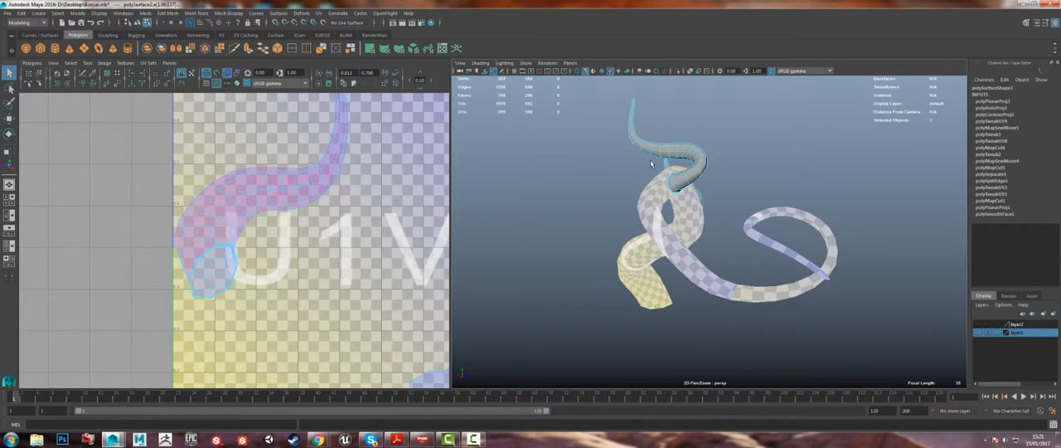
# Step: Select the seam edges from the base of the upper branch along the inside of its first bend
pyautogui.keyDown('alt'); pyautogui.moveTo(650, 150); pyautogui.dragTo(654, 171); pyautogui.keyUp('alt')
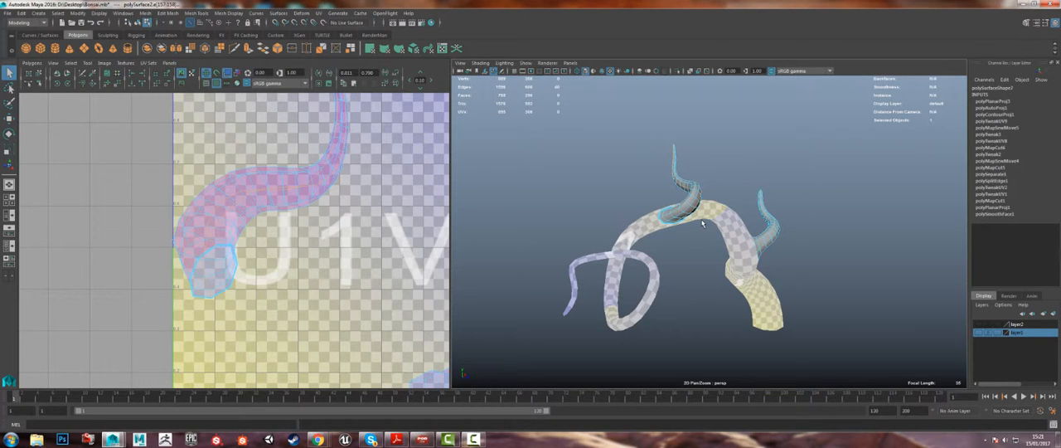
pyautogui.keyDown('alt'); pyautogui.moveTo(667, 198); pyautogui.dragTo(757, 202, button='right'); pyautogui.keyUp('alt')
pyautogui.keyDown('alt'); pyautogui.moveTo(757, 202); pyautogui.dragTo(777, 285); pyautogui.keyUp('alt')
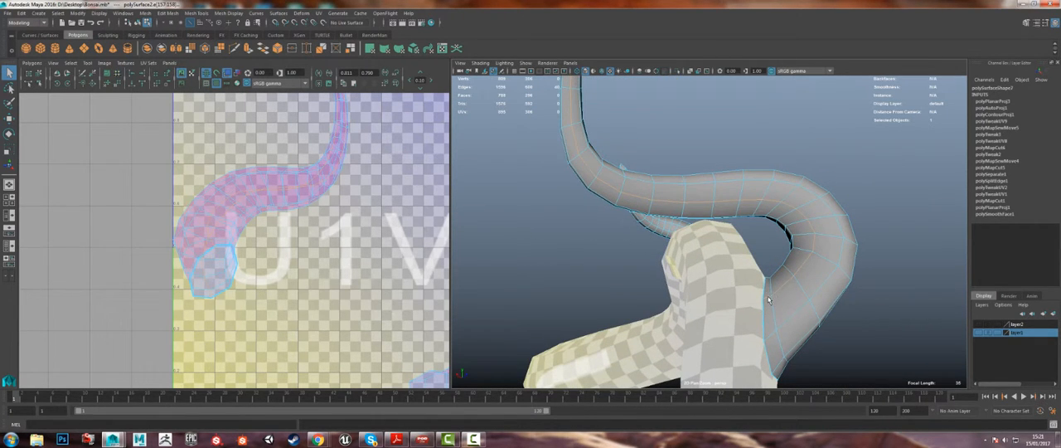
pyautogui.click(777, 289)
pyautogui.keyDown('shift'); pyautogui.click(804, 254); pyautogui.keyUp('shift')
pyautogui.keyDown('shift'); pyautogui.click(808, 265); pyautogui.keyUp('shift')
pyautogui.keyDown('alt'); pyautogui.moveTo(813, 278); pyautogui.dragTo(778, 261); pyautogui.keyUp('alt')
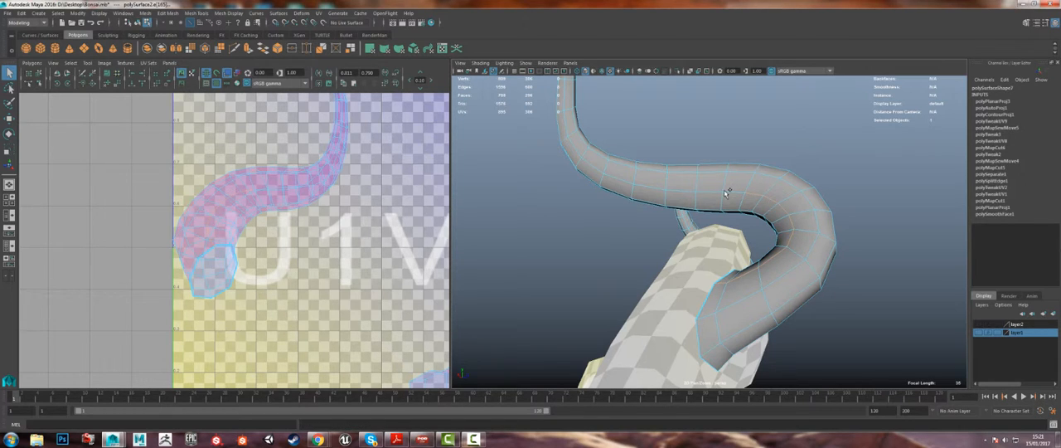
pyautogui.keyDown('shift'); pyautogui.click(683, 190); pyautogui.keyUp('shift')
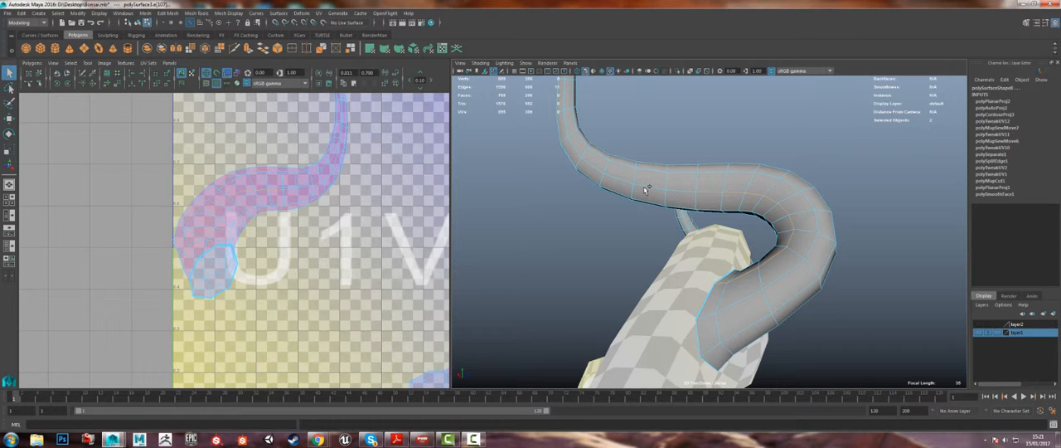
pyautogui.hotkey('ctrl', 'z')
pyautogui.keyDown('shift'); pyautogui.click(682, 192); pyautogui.keyUp('shift')
pyautogui.hotkey('ctrl', 'z')
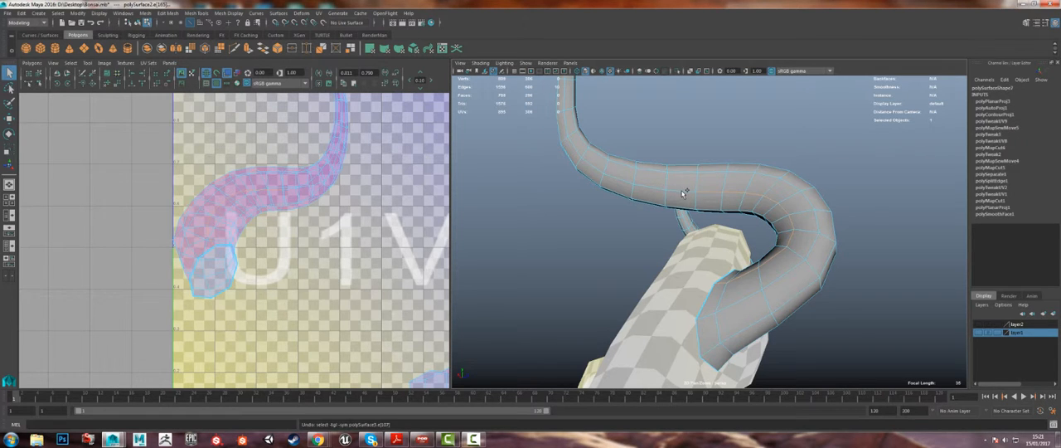
pyautogui.keyDown('shift'); pyautogui.click(682, 192); pyautogui.keyUp('shift')
pyautogui.hotkey('ctrl', 'z')
# Step: Extend the seam edge selection along the middle of the upper branch, around its bend and up towards the tip
pyautogui.keyDown('alt'); pyautogui.moveTo(710, 191); pyautogui.dragTo(644, 212); pyautogui.keyUp('alt')
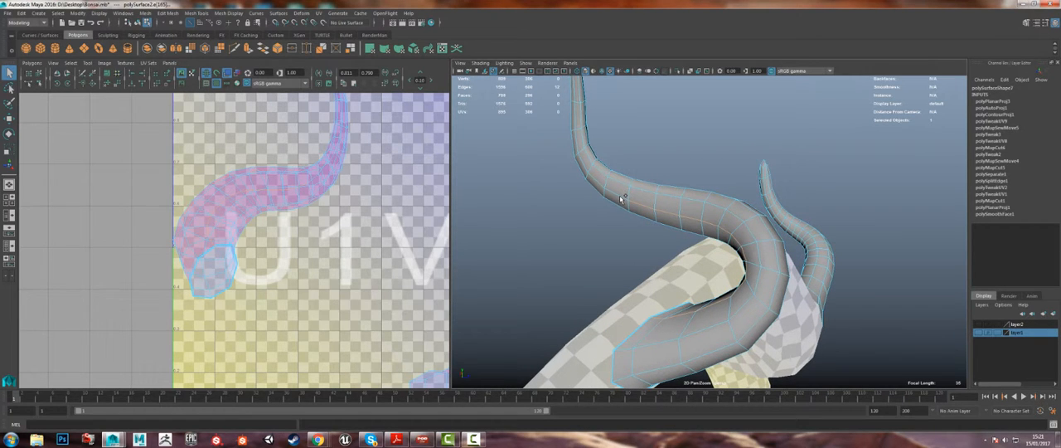
pyautogui.keyDown('alt'); pyautogui.moveTo(594, 177); pyautogui.dragTo(636, 250); pyautogui.keyUp('alt')
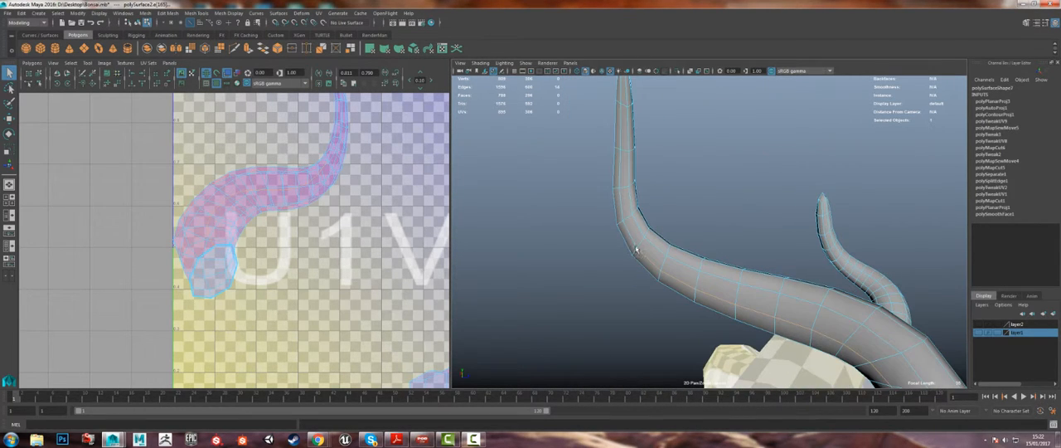
pyautogui.keyDown('shift'); pyautogui.click(623, 170); pyautogui.keyUp('shift')
pyautogui.keyDown('alt'); pyautogui.moveTo(624, 165); pyautogui.dragTo(634, 216); pyautogui.keyUp('alt')
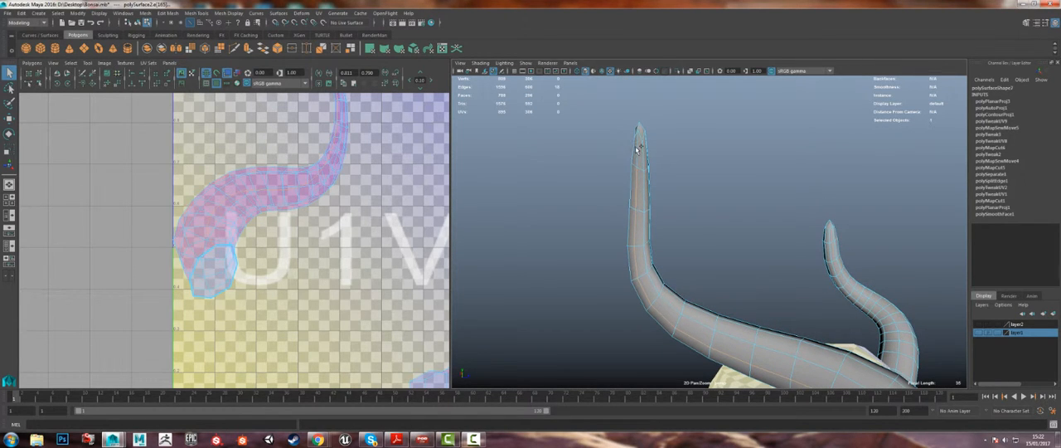
pyautogui.keyDown('alt'); pyautogui.moveTo(639, 153); pyautogui.dragTo(656, 286); pyautogui.keyUp('alt')
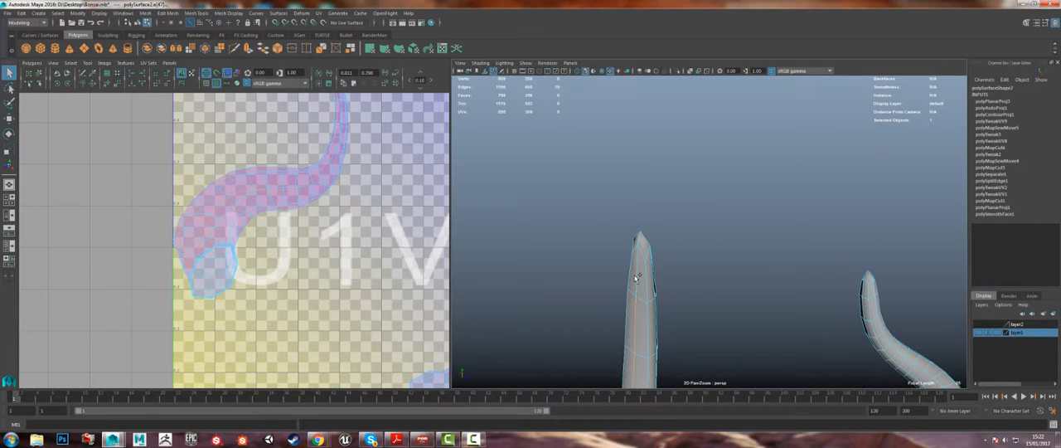
pyautogui.keyDown('shift'); pyautogui.click(643, 251); pyautogui.keyUp('shift')
# Step: Add the remaining lengthwise edges at the pointed tip of the upper branch to the seam selection
pyautogui.keyDown('alt'); pyautogui.moveTo(633, 247); pyautogui.dragTo(771, 258); pyautogui.keyUp('alt')
pyautogui.keyDown('alt'); pyautogui.moveTo(770, 258); pyautogui.dragTo(761, 296, button='middle'); pyautogui.keyUp('alt')
pyautogui.keyDown('alt'); pyautogui.moveTo(761, 297); pyautogui.dragTo(887, 279, button='right'); pyautogui.keyUp('alt')
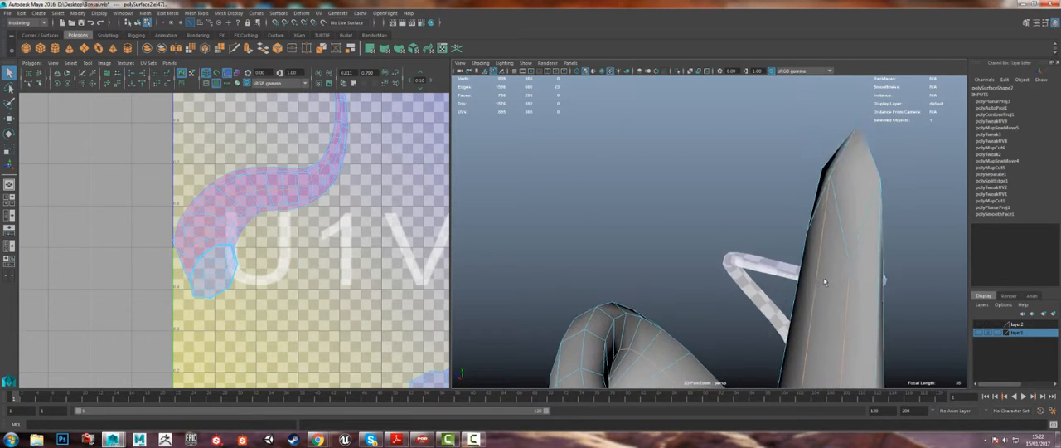
pyautogui.keyDown('alt'); pyautogui.moveTo(887, 279); pyautogui.dragTo(600, 236); pyautogui.keyUp('alt')
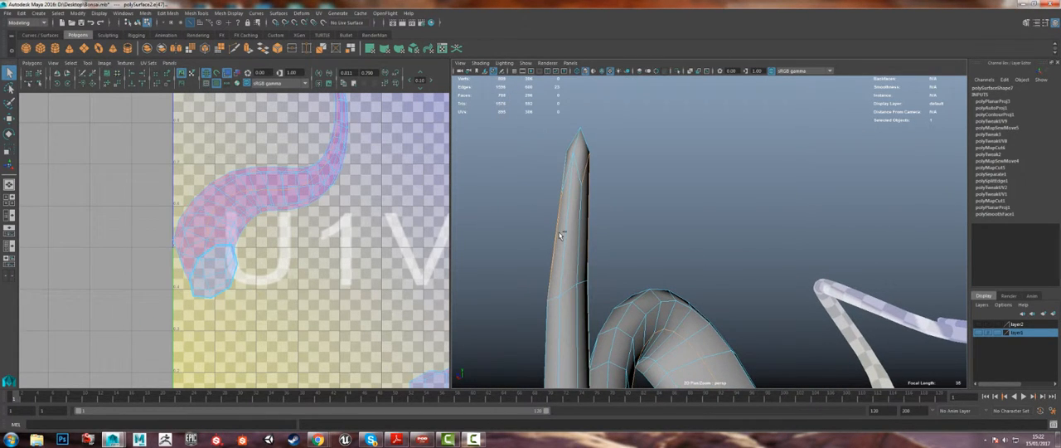
pyautogui.keyDown('alt'); pyautogui.moveTo(525, 232); pyautogui.dragTo(749, 298); pyautogui.keyUp('alt')
pyautogui.keyDown('alt'); pyautogui.moveTo(647, 235); pyautogui.dragTo(610, 231); pyautogui.keyUp('alt')
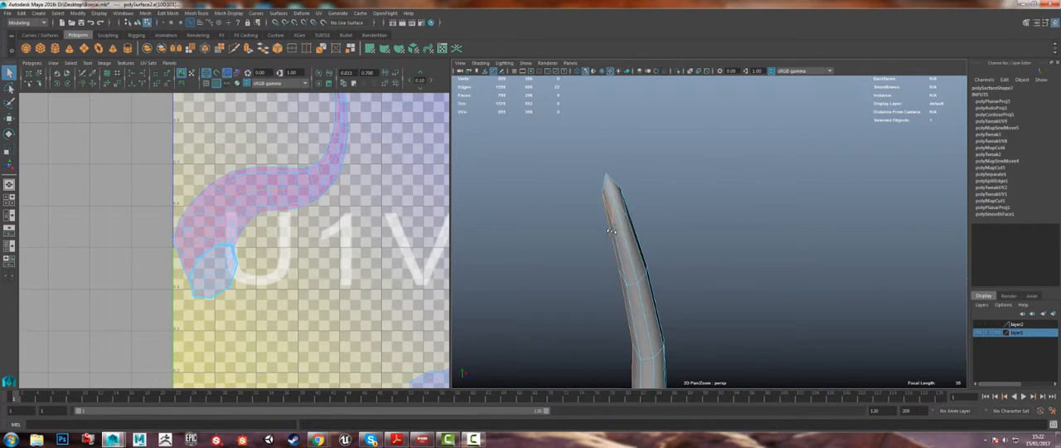
pyautogui.keyDown('alt'); pyautogui.moveTo(568, 210); pyautogui.dragTo(687, 256); pyautogui.keyUp('alt')
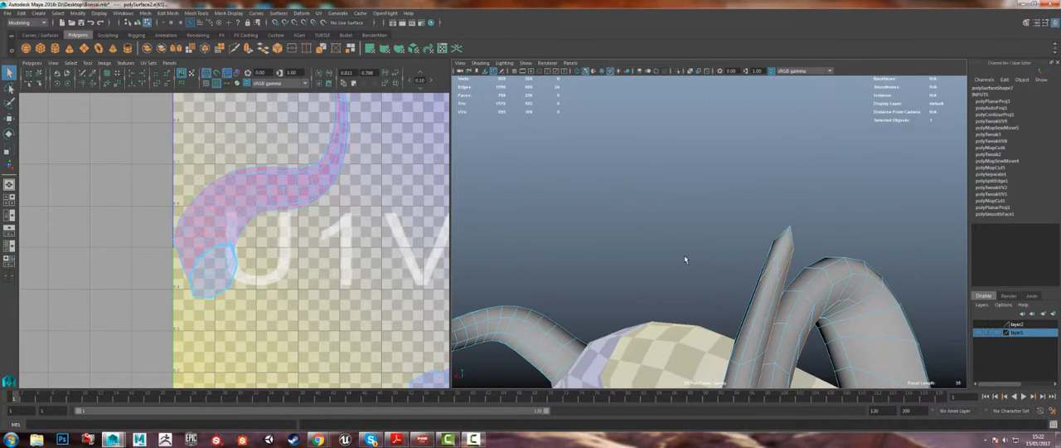
pyautogui.keyDown('shift'); pyautogui.click(772, 263); pyautogui.keyUp('shift')
pyautogui.keyDown('shift'); pyautogui.click(769, 270); pyautogui.keyUp('shift')
# Step: Cut the UVs along the upper branch's selected seam edges and select all UVs of its shell
pyautogui.keyDown('alt'); pyautogui.moveTo(766, 272); pyautogui.dragTo(691, 218, button='right'); pyautogui.keyUp('alt')
pyautogui.keyDown('alt'); pyautogui.moveTo(691, 218); pyautogui.dragTo(674, 180, button='middle'); pyautogui.keyUp('alt')
pyautogui.press('f')
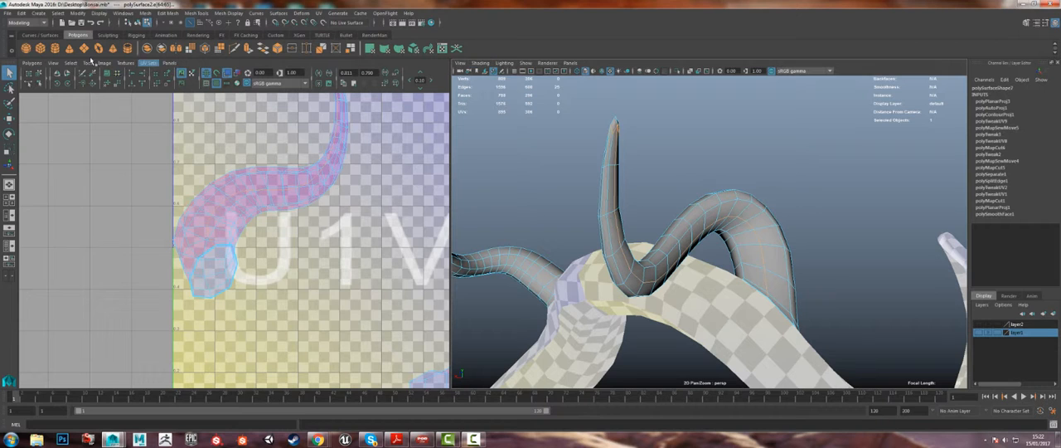
pyautogui.click(31, 63)
pyautogui.click(75, 309)
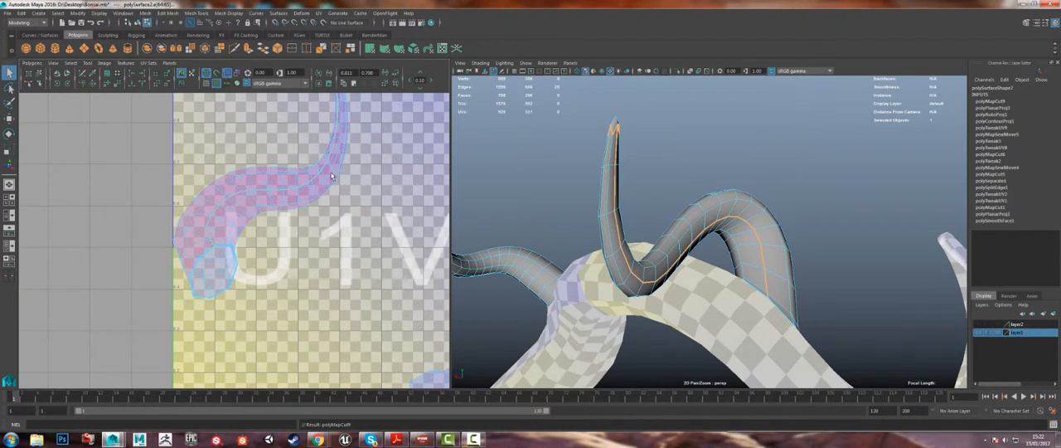
pyautogui.moveTo(333, 176); pyautogui.dragTo(297, 175, button='right')
pyautogui.click(296, 174)
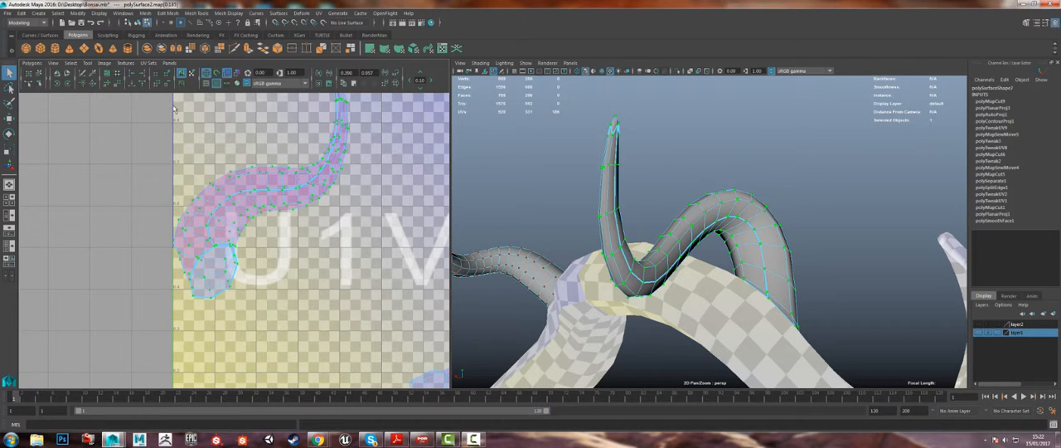
# Step: Try to unfold the upper branch's UV shell interactively with the Smooth UV tool, and undo the attempt
pyautogui.click(100, 65)
pyautogui.moveTo(89, 65)
pyautogui.click(95, 96)
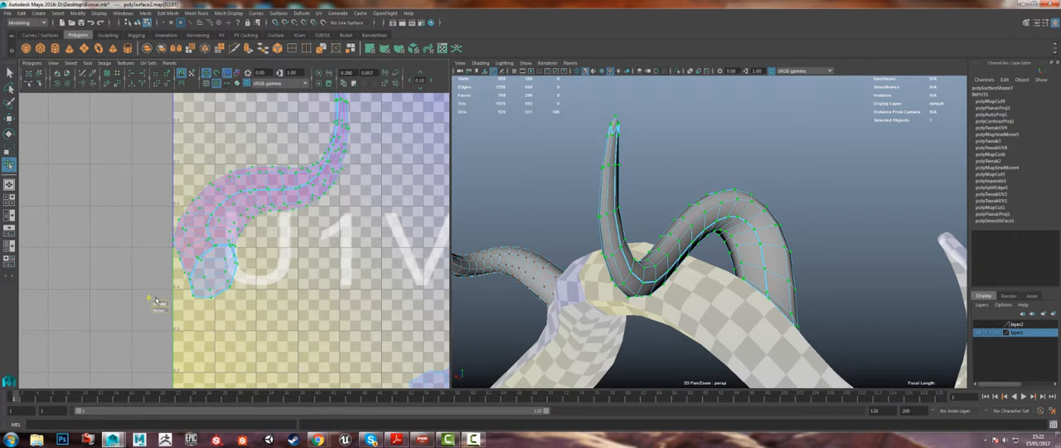
pyautogui.moveTo(159, 305); pyautogui.dragTo(211, 305)
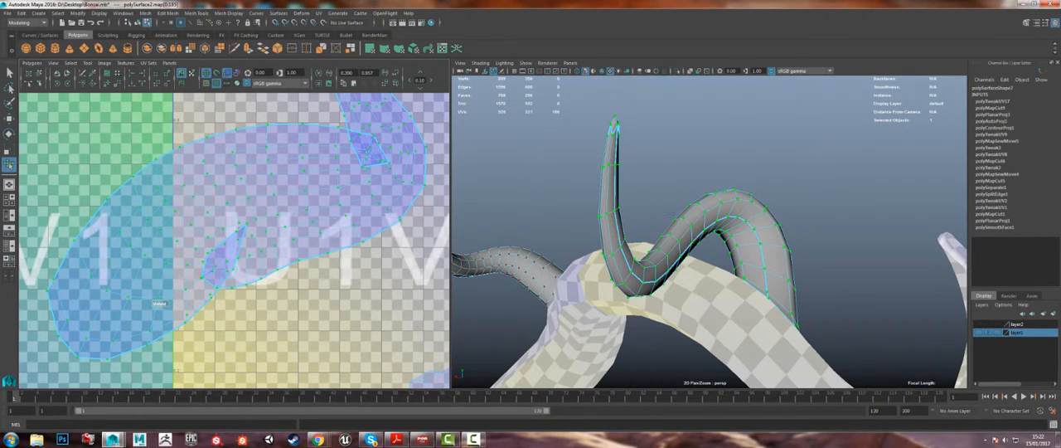
pyautogui.keyDown('alt'); pyautogui.moveTo(362, 194); pyautogui.dragTo(256, 184, button='right'); pyautogui.keyUp('alt')
pyautogui.press('super')
pyautogui.click(189, 280)
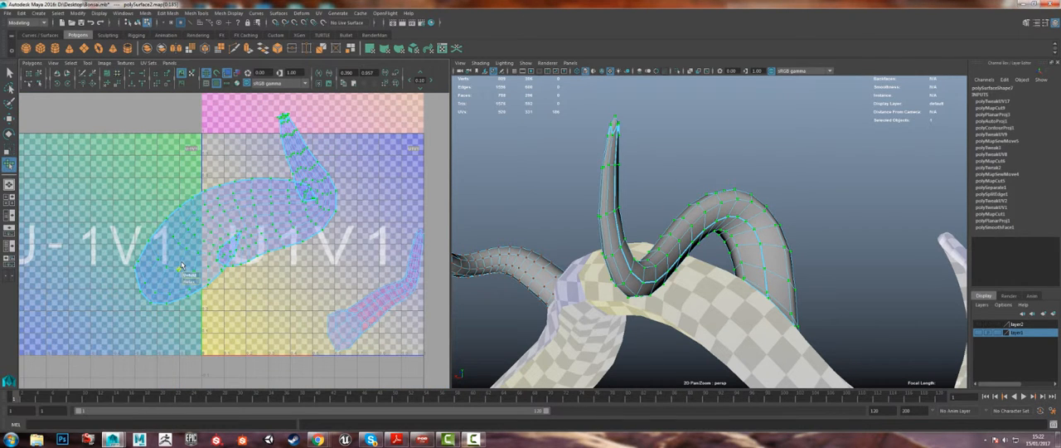
pyautogui.hotkey('ctrl', 'z')
pyautogui.hotkey('ctrl', 'z')
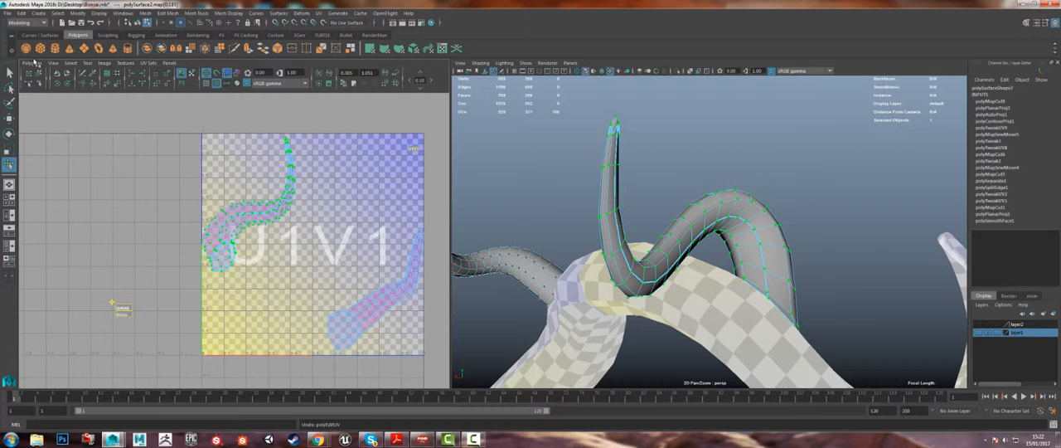
# Step: Unfold the upper branch's UV shell with the Unfold command
pyautogui.click(35, 63)
pyautogui.click(50, 250)
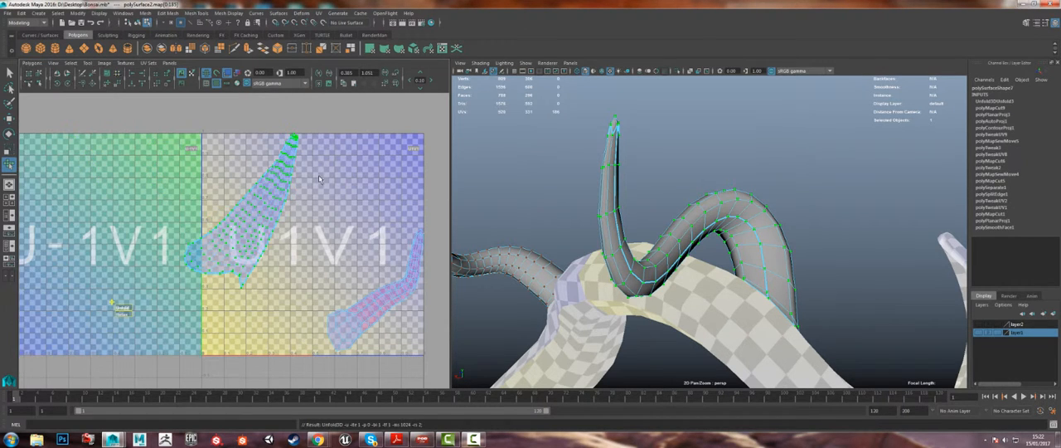
pyautogui.scroll(2, 234, 241)
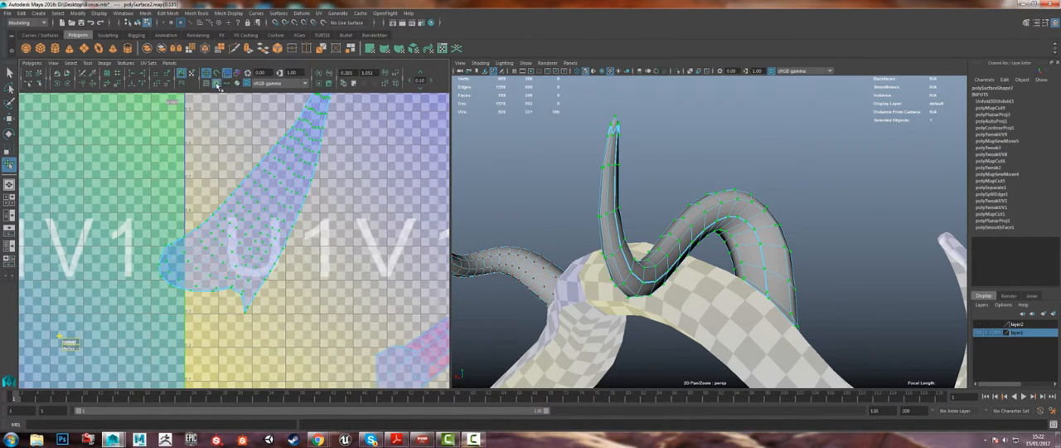
# Step: Display the checker texture on the unfolded upper branch and examine it from several sides for stretching
pyautogui.keyDown('alt'); pyautogui.moveTo(602, 168); pyautogui.dragTo(450, 170); pyautogui.keyUp('alt')
pyautogui.click(216, 84)
pyautogui.click(216, 84)
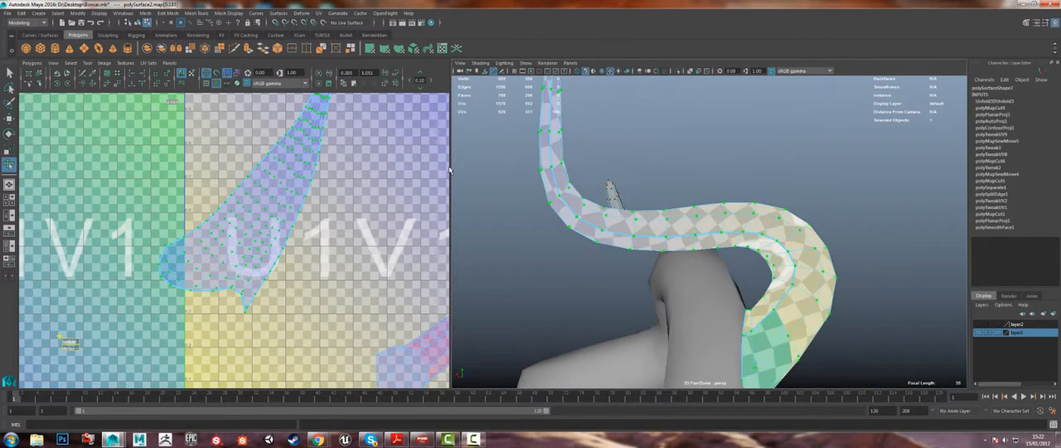
pyautogui.keyDown('alt'); pyautogui.moveTo(693, 281); pyautogui.dragTo(522, 230); pyautogui.keyUp('alt')
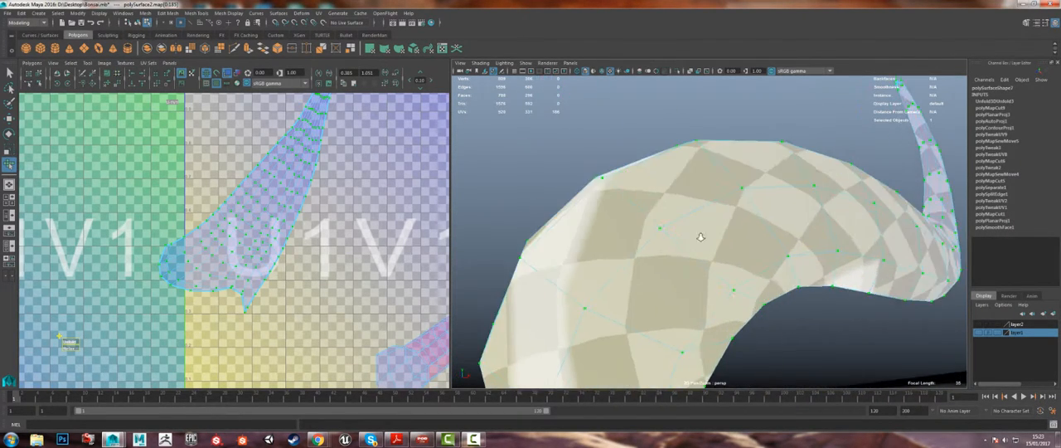
pyautogui.keyDown('alt'); pyautogui.moveTo(713, 241); pyautogui.dragTo(626, 221, button='right'); pyautogui.keyUp('alt')
pyautogui.keyDown('alt'); pyautogui.moveTo(626, 221); pyautogui.dragTo(709, 295); pyautogui.keyUp('alt')
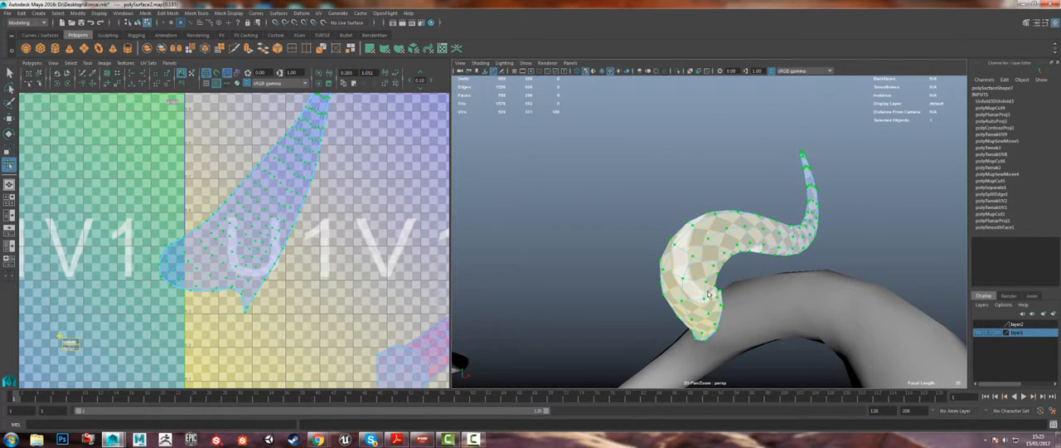
pyautogui.keyDown('alt'); pyautogui.moveTo(661, 273); pyautogui.dragTo(701, 300, button='right'); pyautogui.keyUp('alt')
pyautogui.keyDown('alt'); pyautogui.moveTo(700, 300); pyautogui.dragTo(691, 313); pyautogui.keyUp('alt')
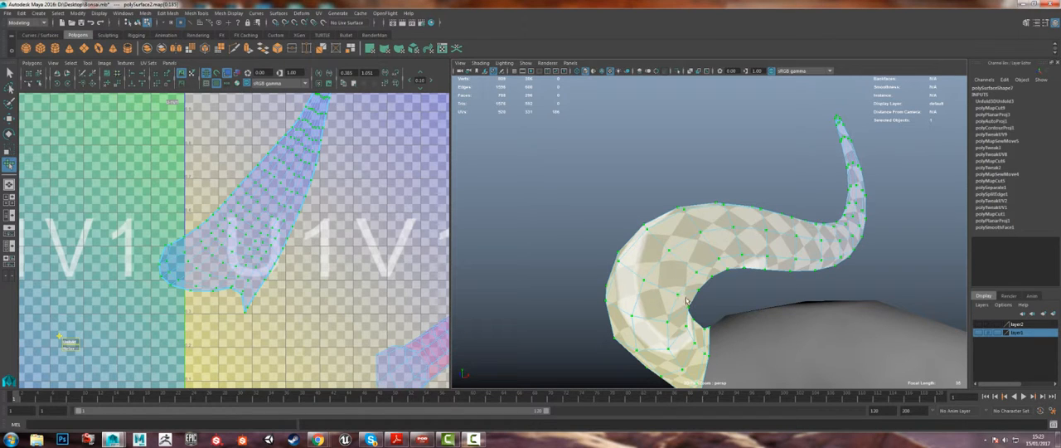
# Step: Rotate the upper branch's UV shell so that it stands upright with its tip pointing up
pyautogui.keyDown('alt'); pyautogui.moveTo(272, 247); pyautogui.dragTo(230, 221, button='right'); pyautogui.keyUp('alt')
pyautogui.keyDown('alt'); pyautogui.moveTo(230, 221); pyautogui.dragTo(228, 253, button='middle'); pyautogui.keyUp('alt')
pyautogui.press('w')
pyautogui.press('e')
pyautogui.moveTo(300, 215); pyautogui.dragTo(301, 208)
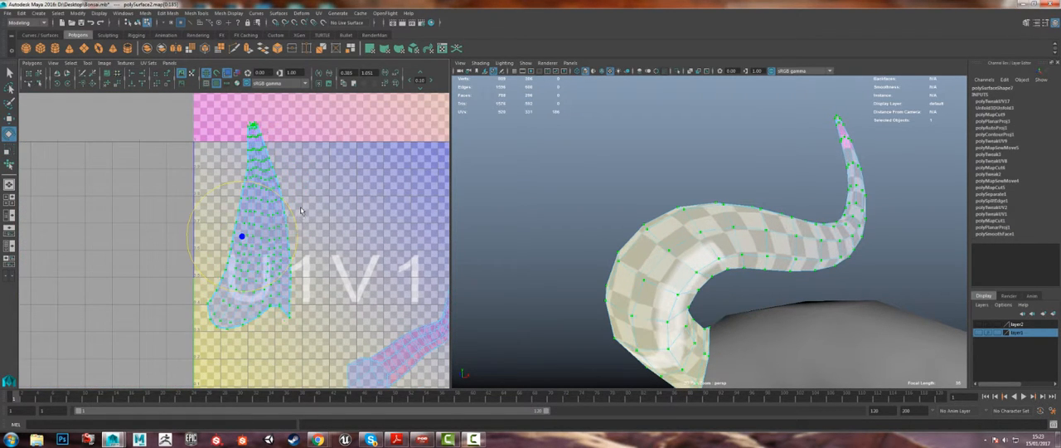
# Step: Smooth the upper branch's upright UV shell with repeated passes of the Smooth UV tool
pyautogui.click(87, 62)
pyautogui.click(107, 106)
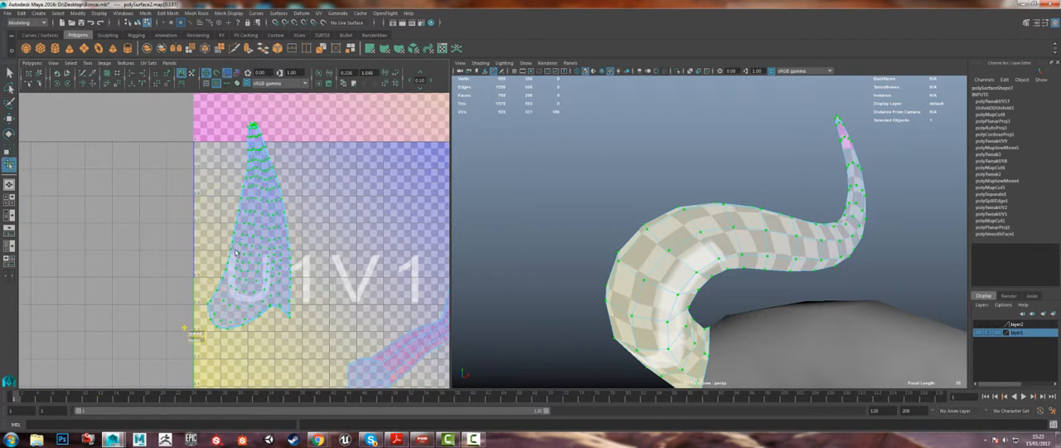
pyautogui.moveTo(200, 333); pyautogui.dragTo(417, 332)
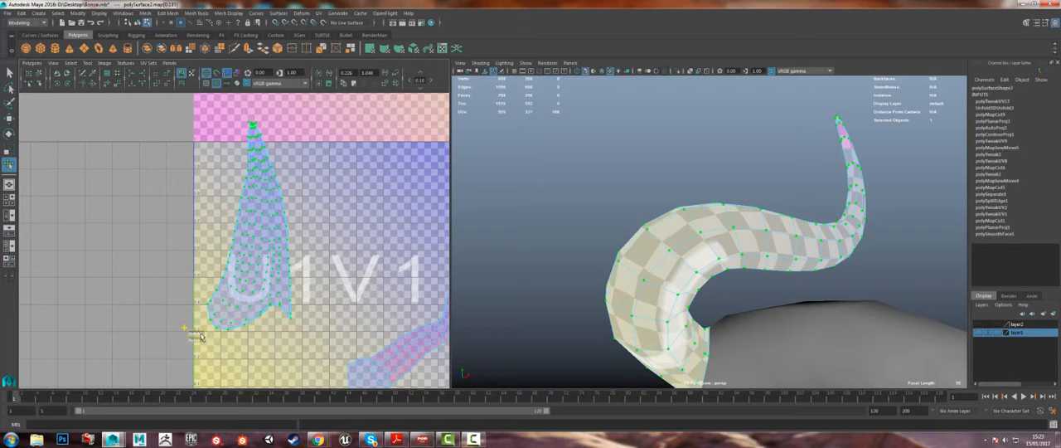
pyautogui.moveTo(201, 336); pyautogui.dragTo(444, 334)
pyautogui.moveTo(196, 336); pyautogui.dragTo(416, 327)
# Step: Move the upper branch's UV shell sideways out of the U1V1 tile into the neighbouring negative-U tile
pyautogui.press('w')
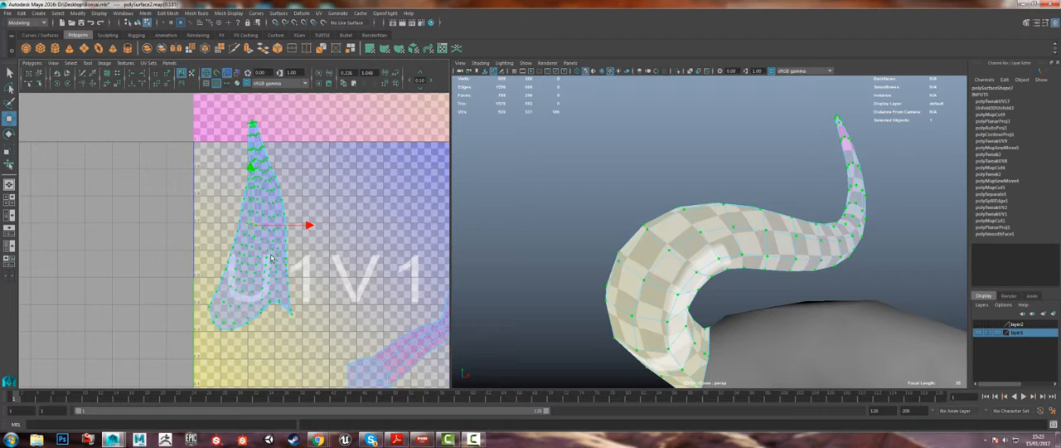
pyautogui.moveTo(252, 227); pyautogui.dragTo(114, 229)
pyautogui.scroll(-2, 220, 190)
pyautogui.keyDown('alt'); pyautogui.moveTo(326, 276); pyautogui.dragTo(191, 258, button='middle'); pyautogui.keyUp('alt')
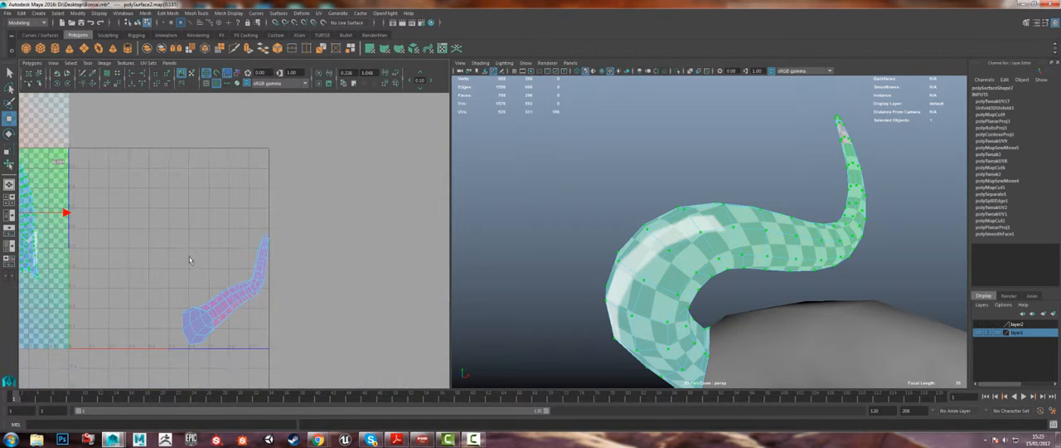
# Step: Select UVs of the lower branch's shell in the U1V1 tile
pyautogui.press('q')
pyautogui.scroll(5, 228, 288)
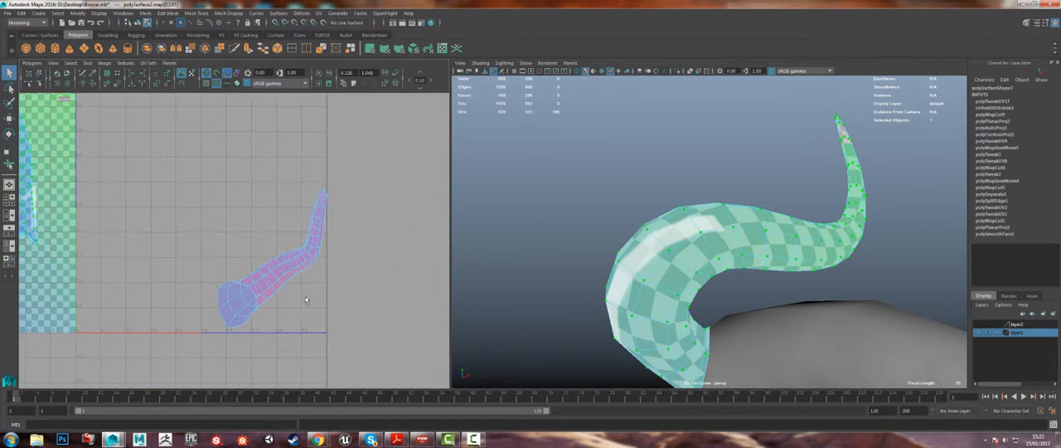
pyautogui.moveTo(282, 275); pyautogui.dragTo(341, 260, button='right')
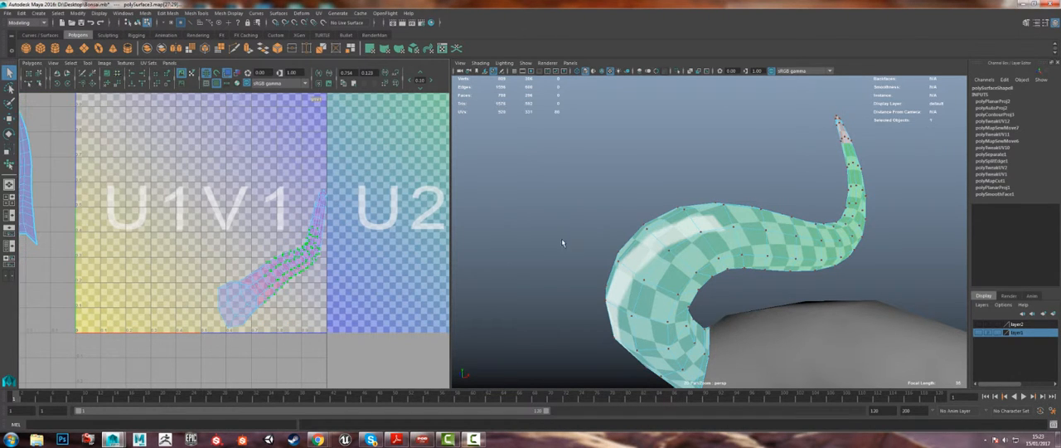
pyautogui.press('f')
pyautogui.scroll(-4, 689, 237)
pyautogui.keyDown('alt'); pyautogui.moveTo(689, 237); pyautogui.dragTo(613, 248); pyautogui.keyUp('alt')
pyautogui.keyDown('alt'); pyautogui.moveTo(613, 248); pyautogui.dragTo(676, 245, button='middle'); pyautogui.keyUp('alt')
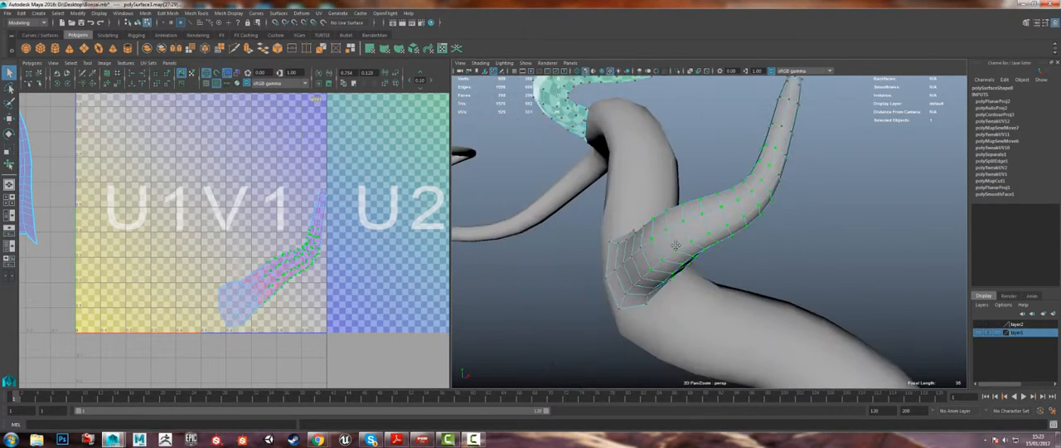
# Step: Select a lengthwise run of edges along the curved lower branch as its UV seam
pyautogui.keyDown('alt'); pyautogui.moveTo(675, 245); pyautogui.dragTo(701, 249); pyautogui.keyUp('alt')
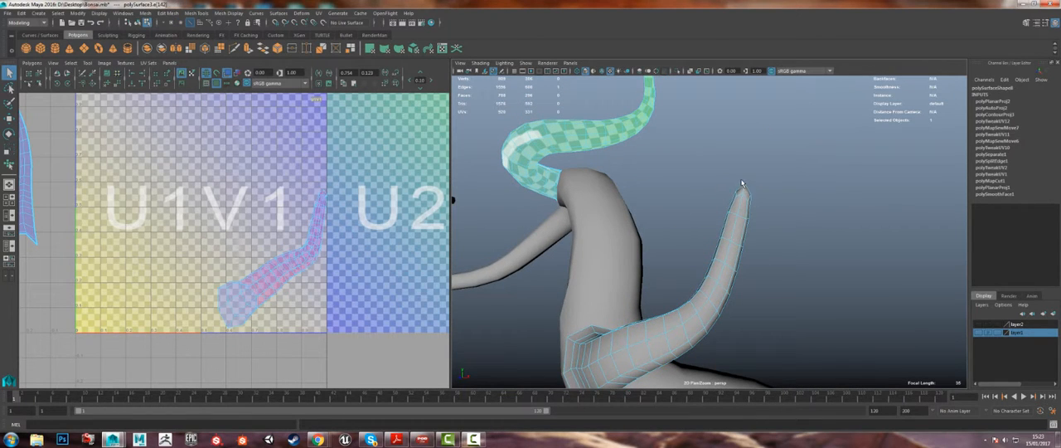
pyautogui.moveTo(747, 192); pyautogui.dragTo(750, 200)
pyautogui.keyDown('alt'); pyautogui.moveTo(676, 302); pyautogui.dragTo(674, 218); pyautogui.keyUp('alt')
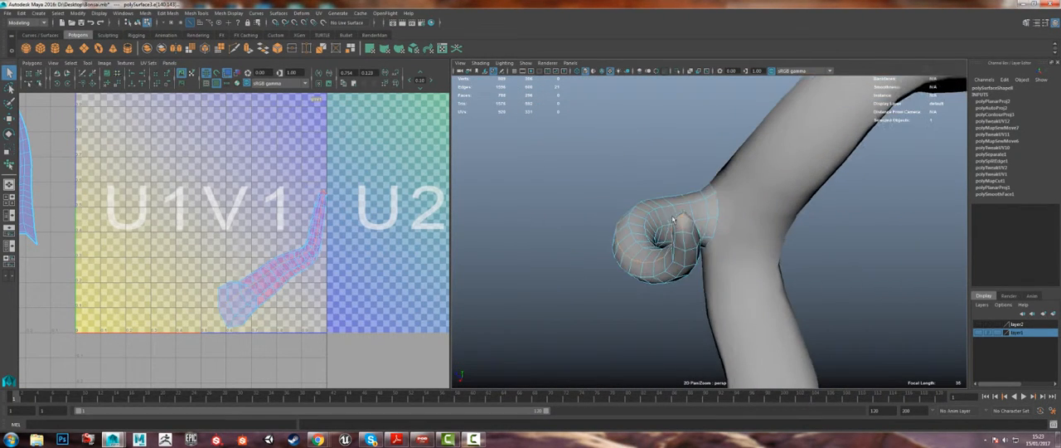
pyautogui.keyDown('alt'); pyautogui.moveTo(687, 222); pyautogui.dragTo(727, 277, button='right'); pyautogui.keyUp('alt')
pyautogui.keyDown('alt'); pyautogui.moveTo(727, 277); pyautogui.dragTo(635, 260); pyautogui.keyUp('alt')
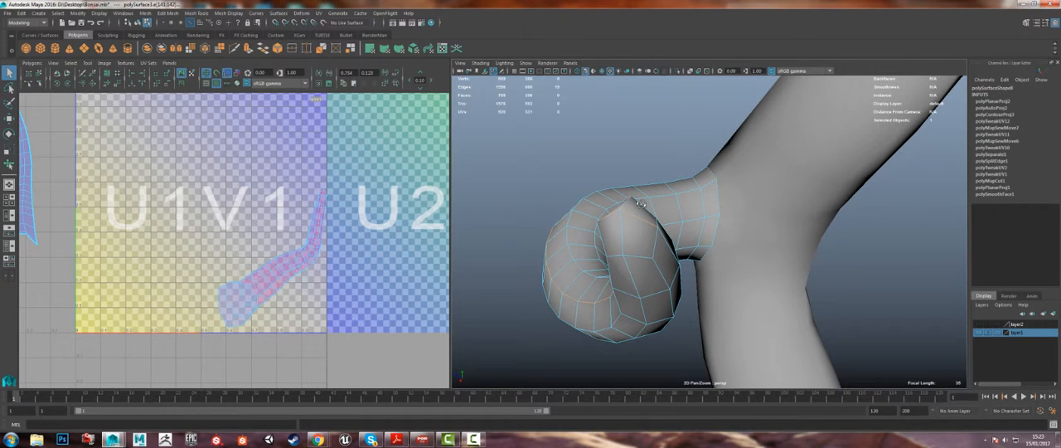
pyautogui.keyDown('alt'); pyautogui.moveTo(639, 202); pyautogui.dragTo(616, 220); pyautogui.keyUp('alt')
pyautogui.click(646, 219)
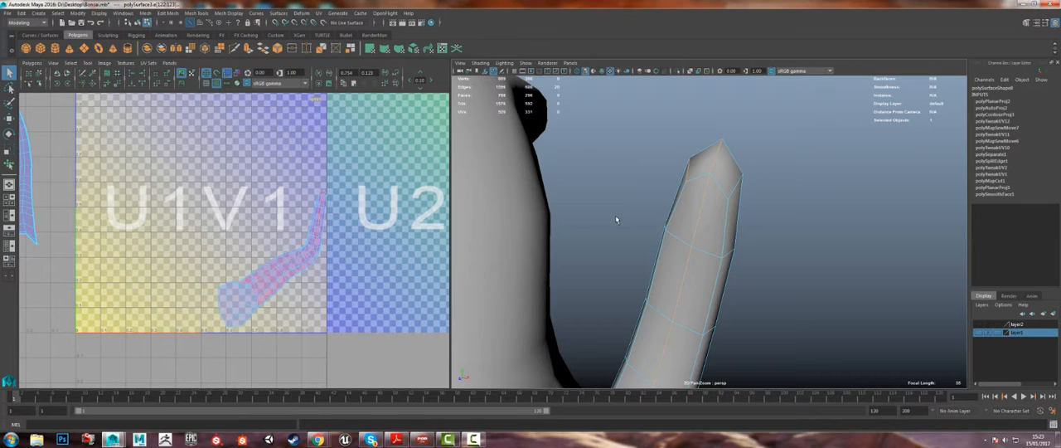
# Step: Extend the edge selection around the lower branch's tip and down to its base, and cut the UVs along it
pyautogui.click(718, 185)
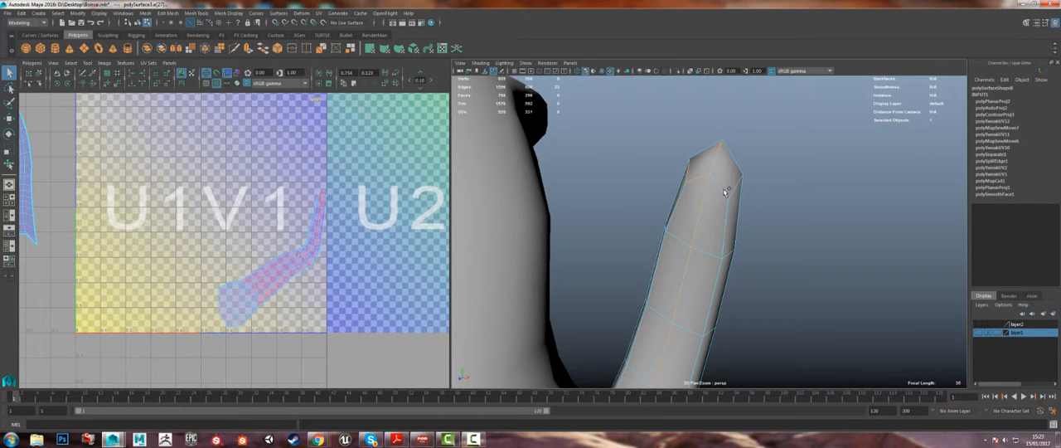
pyautogui.keyDown('alt'); pyautogui.moveTo(725, 191); pyautogui.dragTo(606, 260); pyautogui.keyUp('alt')
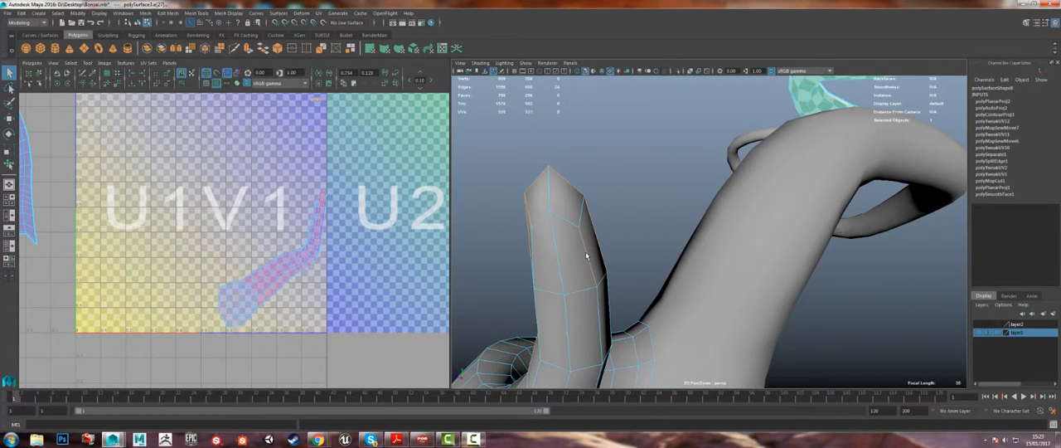
pyautogui.click(602, 242)
pyautogui.click(552, 221)
pyautogui.keyDown('alt'); pyautogui.moveTo(547, 235); pyautogui.dragTo(735, 199); pyautogui.keyUp('alt')
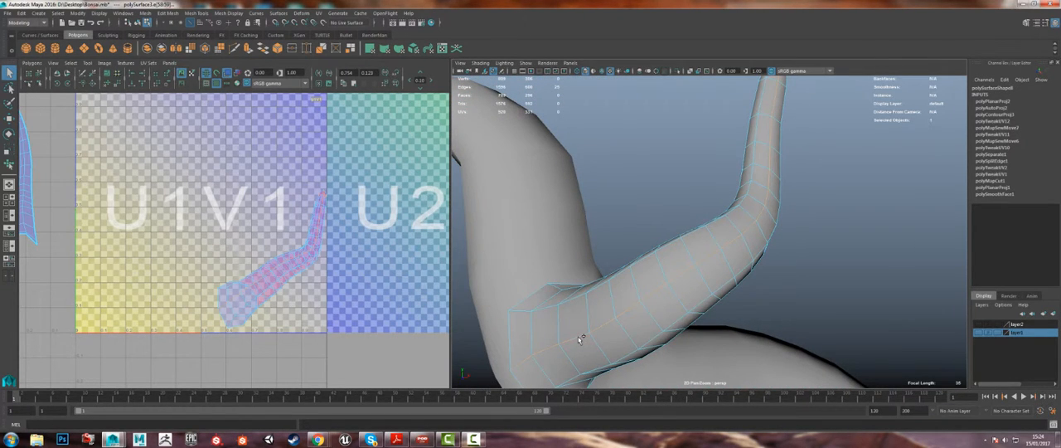
pyautogui.keyDown('alt'); pyautogui.moveTo(686, 295); pyautogui.dragTo(644, 236, button='right'); pyautogui.keyUp('alt')
pyautogui.keyDown('alt'); pyautogui.moveTo(644, 236); pyautogui.dragTo(658, 246, button='middle'); pyautogui.keyUp('alt')
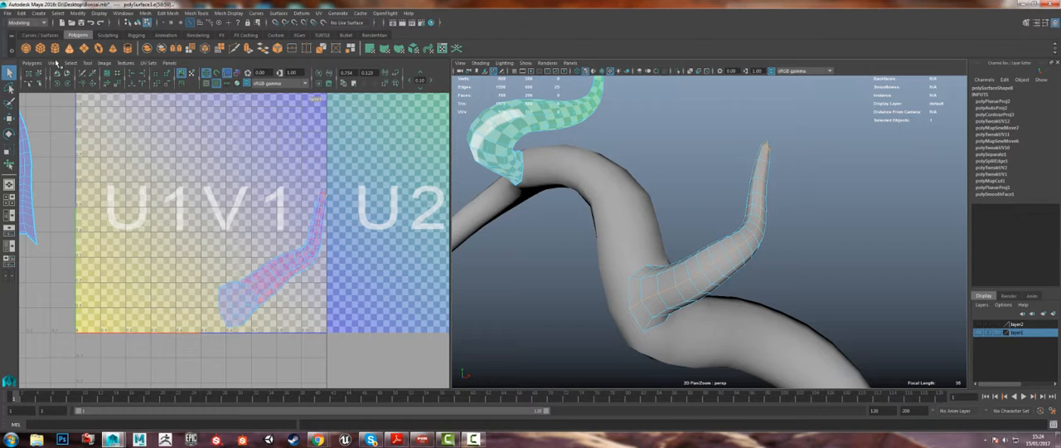
pyautogui.click(31, 63)
pyautogui.click(50, 310)
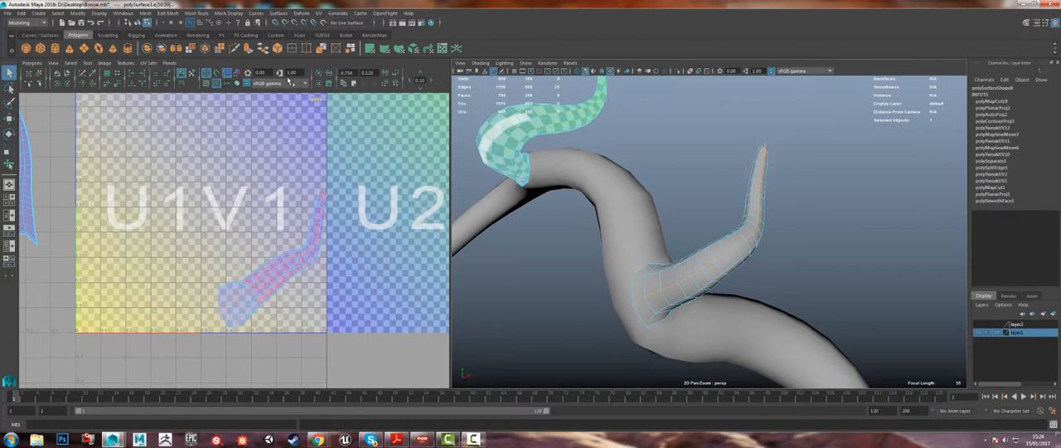
# Step: Select all UVs of the lower branch's shell and unfold them
pyautogui.click(208, 85)
pyautogui.keyDown('alt'); pyautogui.moveTo(567, 164); pyautogui.dragTo(615, 203, button='right'); pyautogui.keyUp('alt')
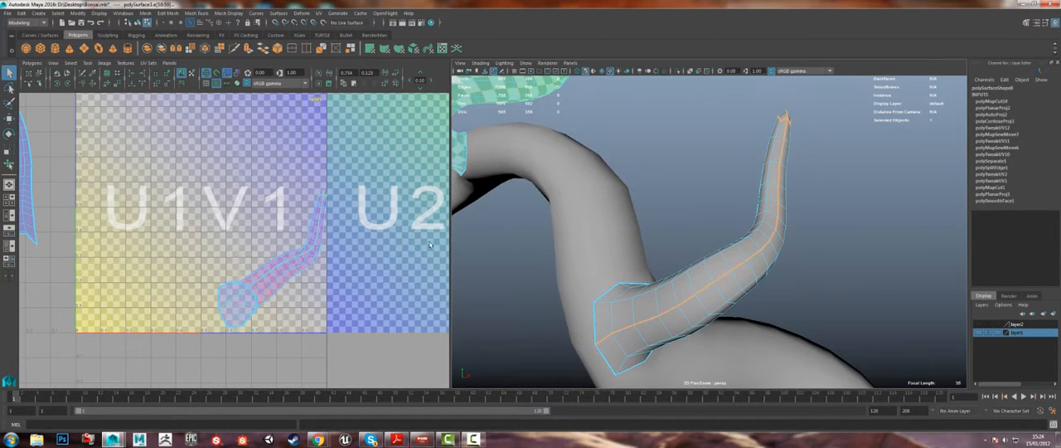
pyautogui.moveTo(285, 266)
pyautogui.mouseDown(button='right')
pyautogui.moveTo(305, 266)
pyautogui.moveTo(282, 272)
pyautogui.mouseUp(button='right')
pyautogui.moveTo(353, 355); pyautogui.dragTo(83, 139)
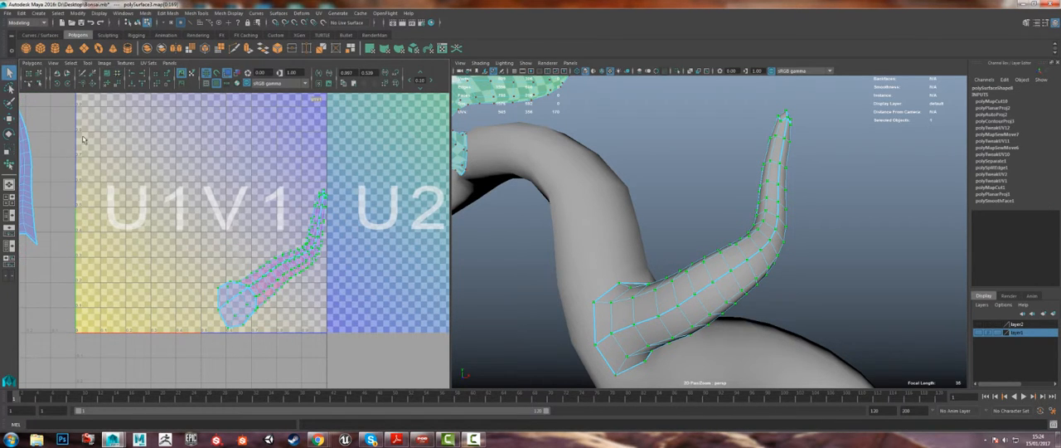
pyautogui.click(31, 63)
pyautogui.click(50, 253)
# Step: Move and sew the split UV edges at the jagged tip of the lower branch's unfolded shell
pyautogui.scroll(6, 362, 241)
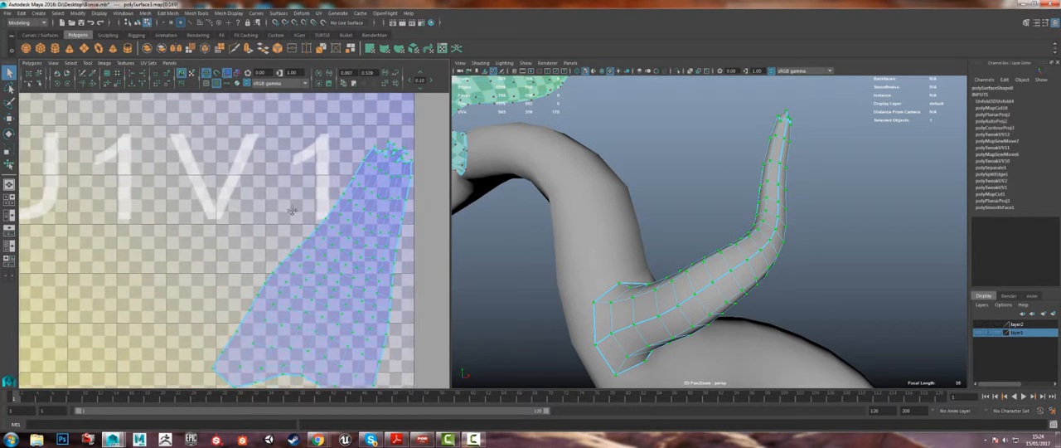
pyautogui.moveTo(365, 170); pyautogui.dragTo(367, 142, button='right')
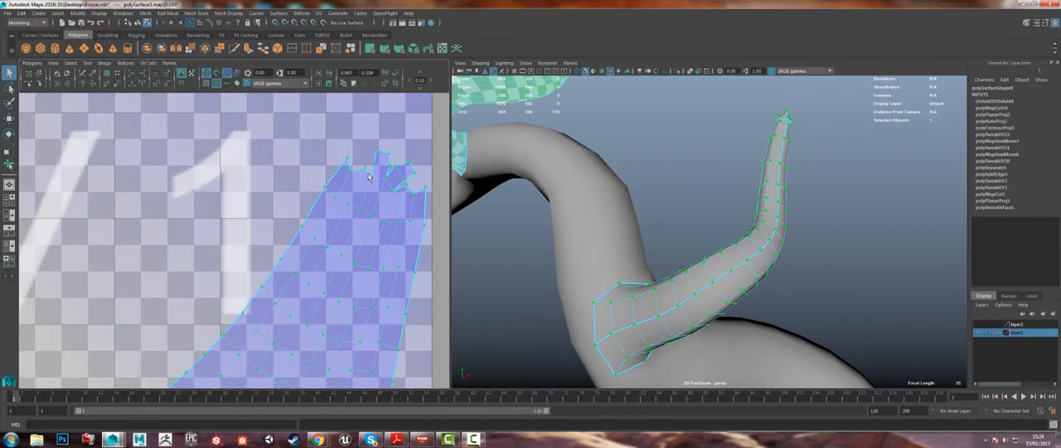
pyautogui.click(388, 181)
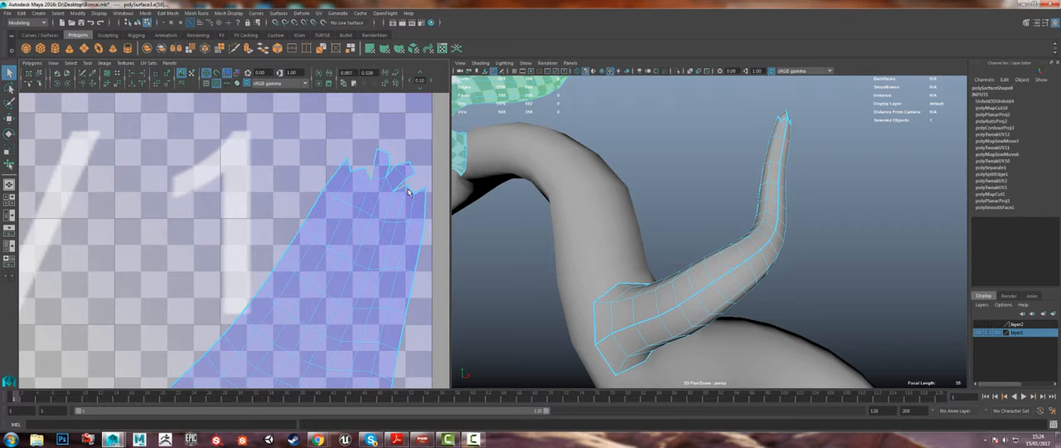
pyautogui.keyDown('shift'); pyautogui.click(360, 171); pyautogui.keyUp('shift')
pyautogui.click(31, 63)
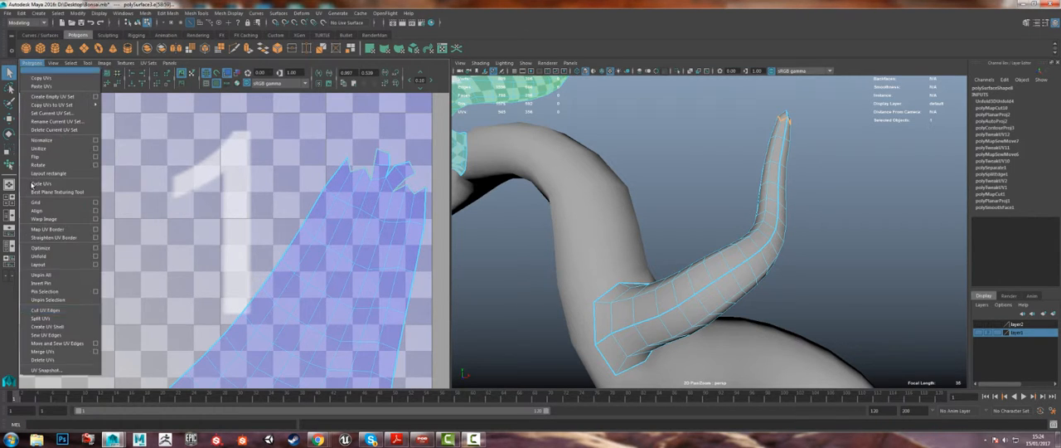
pyautogui.click(72, 345)
# Step: Select all UVs of the lower branch's shell and even them out with the Smooth UV tool
pyautogui.scroll(-4, 292, 325)
pyautogui.keyDown('alt'); pyautogui.moveTo(291, 325); pyautogui.dragTo(318, 239, button='middle'); pyautogui.keyUp('alt')
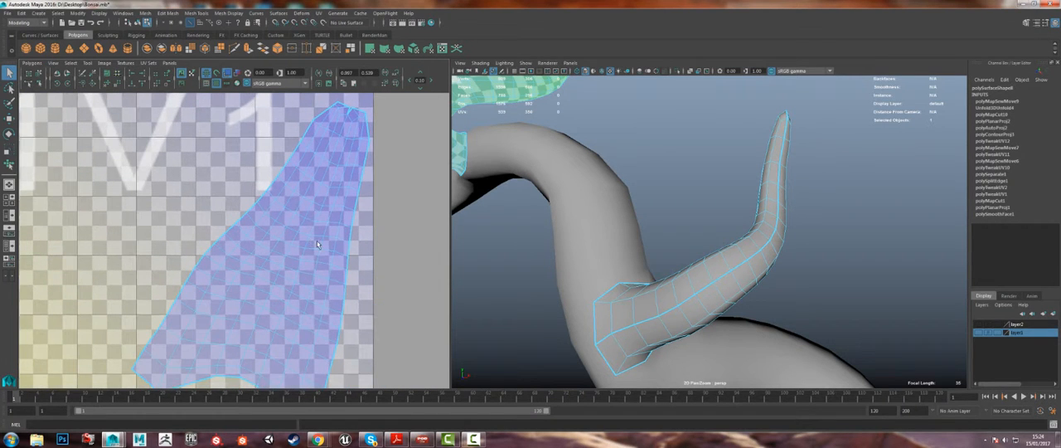
pyautogui.moveTo(318, 239); pyautogui.dragTo(355, 241, button='right')
pyautogui.moveTo(282, 214); pyautogui.dragTo(382, 284)
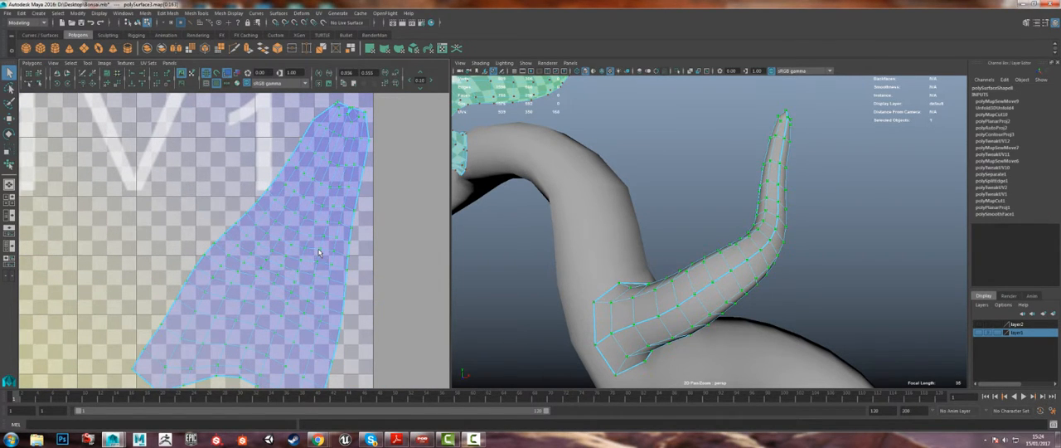
pyautogui.scroll(-5, 323, 267)
pyautogui.click(89, 64)
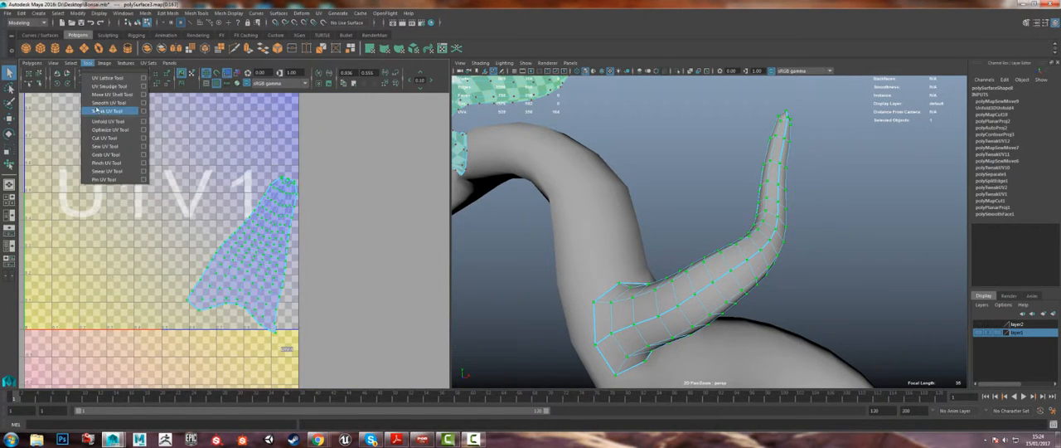
pyautogui.click(108, 106)
pyautogui.moveTo(174, 337); pyautogui.dragTo(350, 336)
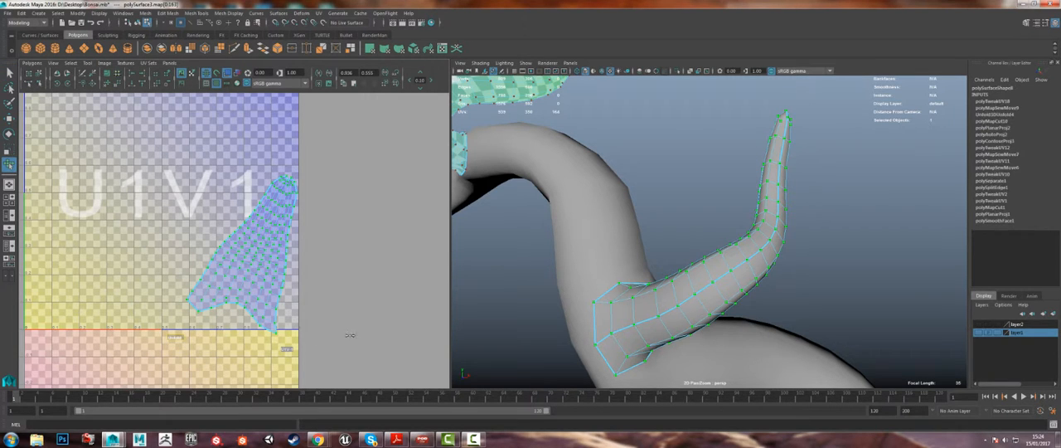
pyautogui.moveTo(178, 342); pyautogui.dragTo(365, 329)
# Step: Move the lower branch's UV shell straight up to the upper edge of the U1V1 tile
pyautogui.scroll(-3, 236, 244)
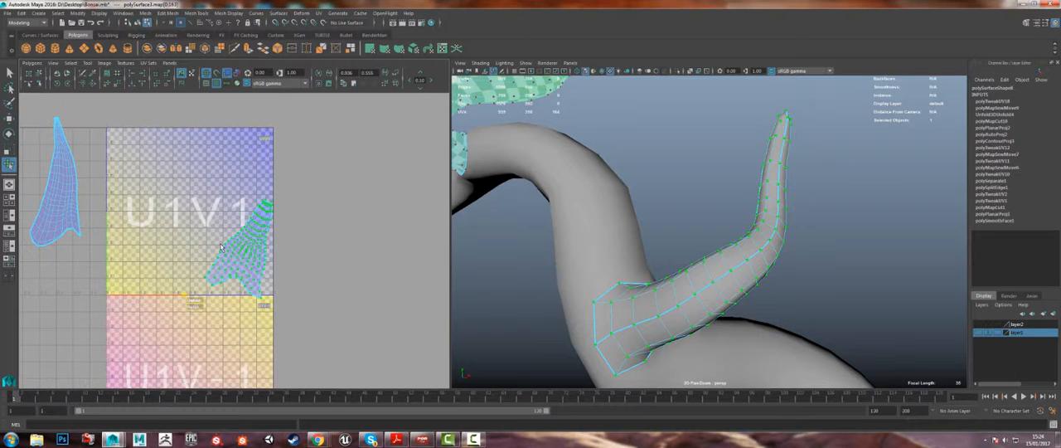
pyautogui.press('w')
pyautogui.moveTo(242, 251); pyautogui.dragTo(242, 178)
pyautogui.press('e')
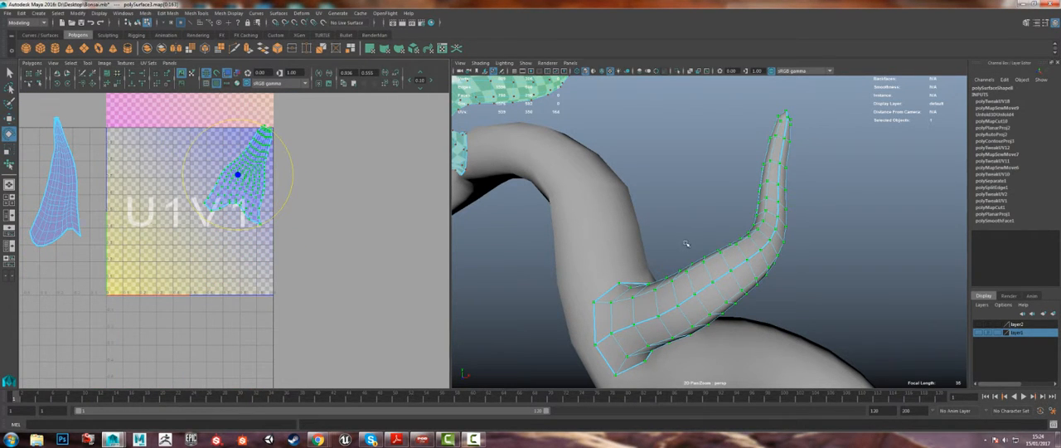
pyautogui.scroll(-4, 685, 241)
pyautogui.press('q')
# Step: Show all the bonsai's UV shells together and move the lower branch's shell into the negative-U tile beside the upper branch's shell
pyautogui.moveTo(627, 195); pyautogui.dragTo(654, 179, button='right')
pyautogui.click(661, 237)
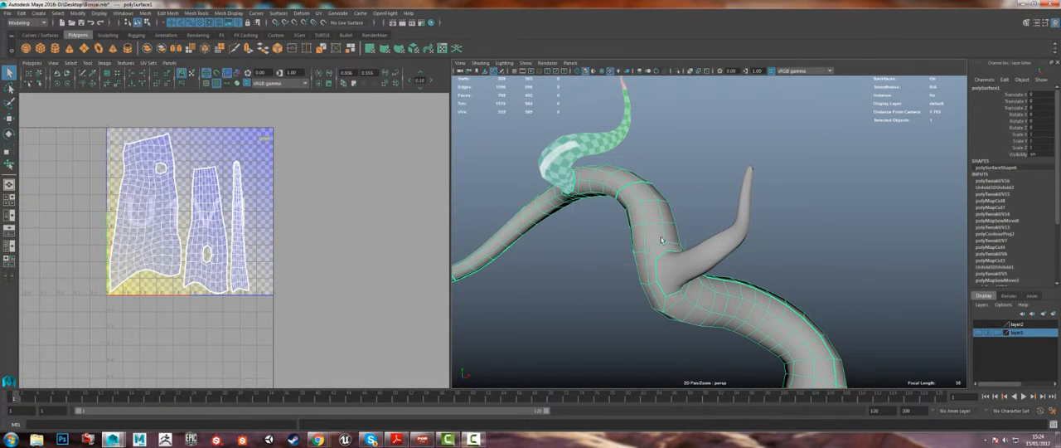
pyautogui.moveTo(544, 150); pyautogui.dragTo(759, 362)
pyautogui.keyDown('alt'); pyautogui.moveTo(737, 340); pyautogui.dragTo(554, 199, button='right'); pyautogui.keyUp('alt')
pyautogui.keyDown('alt'); pyautogui.moveTo(116, 199); pyautogui.dragTo(207, 223, button='middle'); pyautogui.keyUp('alt')
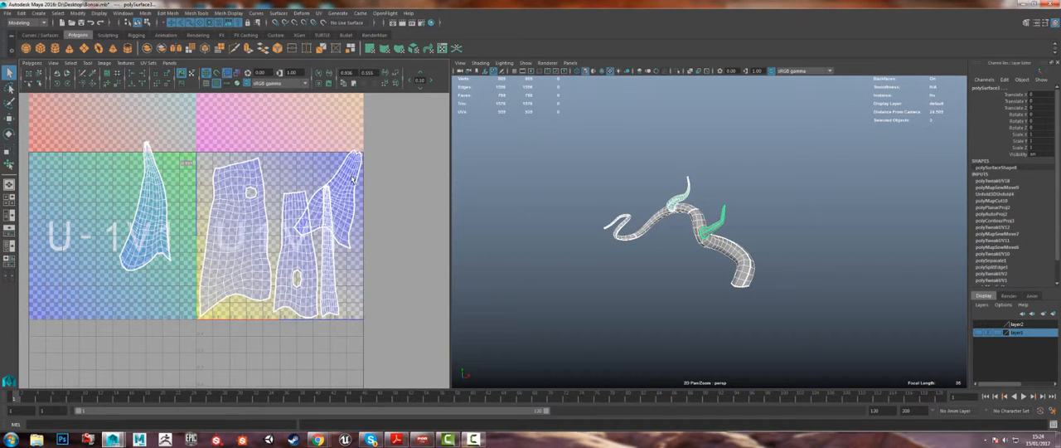
pyautogui.moveTo(348, 180)
pyautogui.mouseDown(button='right')
pyautogui.moveTo(359, 162)
pyautogui.moveTo(346, 179)
pyautogui.mouseUp(button='right')
pyautogui.click(357, 166)
pyautogui.press('w')
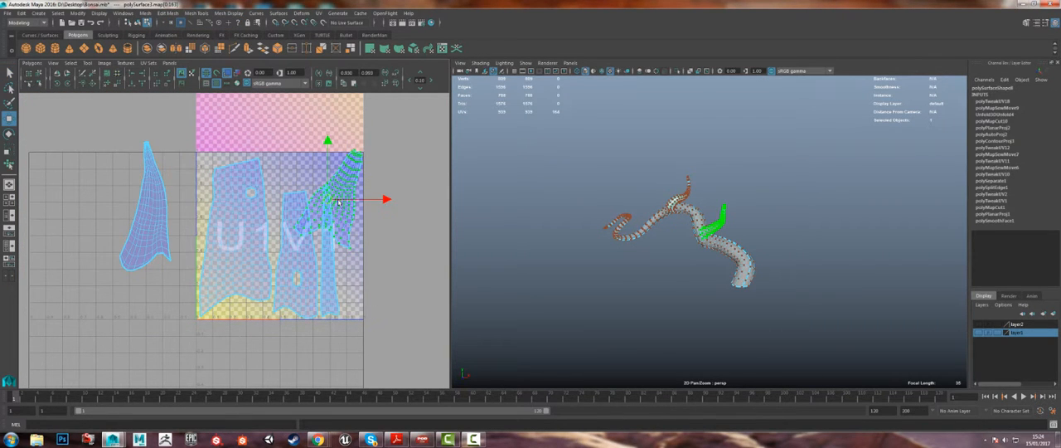
pyautogui.moveTo(327, 199); pyautogui.dragTo(83, 194)
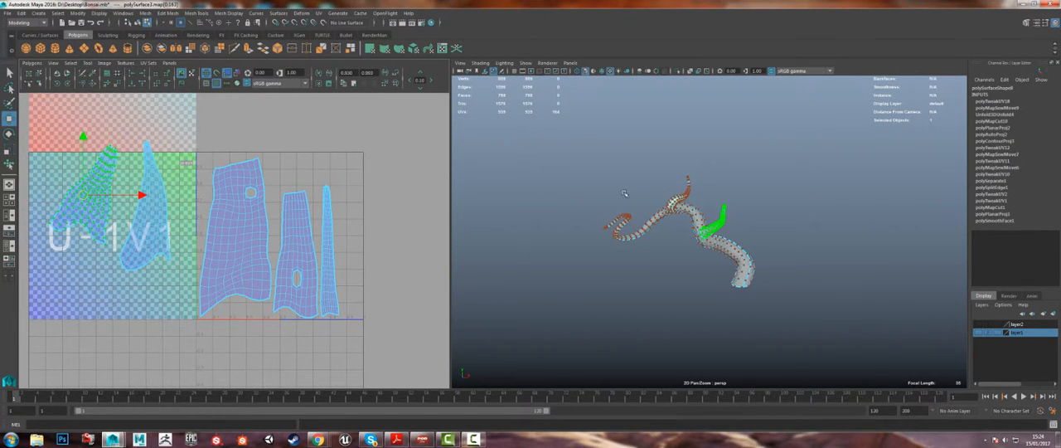
# Step: Select all the bonsai's meshes, switch the UV checker display off and on again, and compare the checkers on trunk and branches
pyautogui.keyDown('alt'); pyautogui.moveTo(626, 193); pyautogui.dragTo(795, 340, button='right'); pyautogui.keyUp('alt')
pyautogui.moveTo(656, 209); pyautogui.dragTo(680, 195, button='right')
pyautogui.click(667, 210)
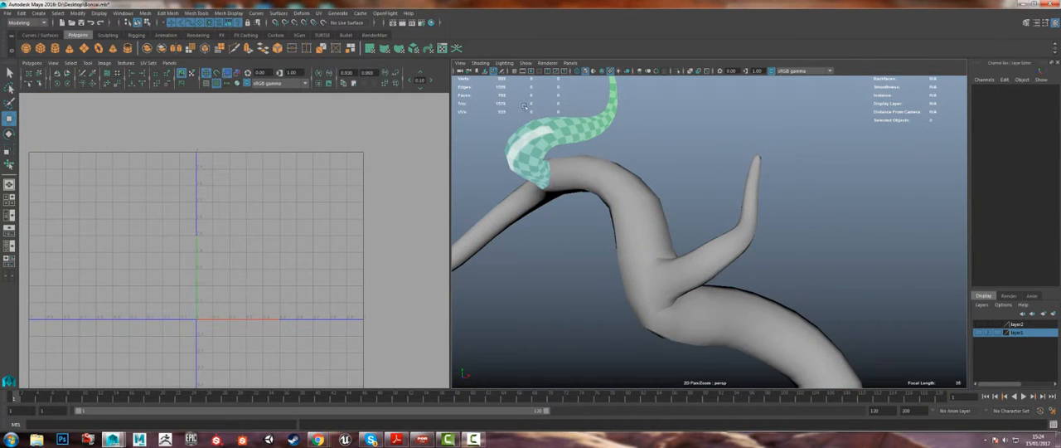
pyautogui.moveTo(509, 90); pyautogui.dragTo(763, 309)
pyautogui.click(217, 84)
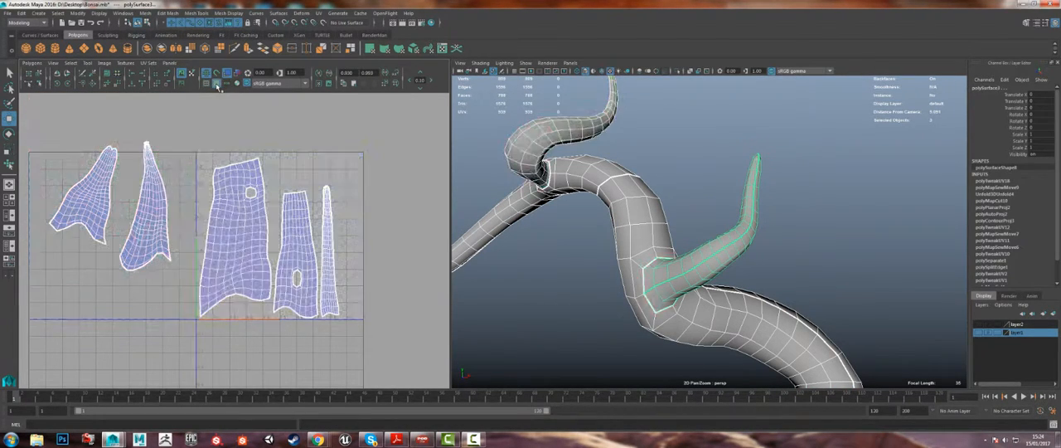
pyautogui.click(216, 84)
pyautogui.keyDown('alt'); pyautogui.moveTo(536, 304); pyautogui.dragTo(540, 270); pyautogui.keyUp('alt')
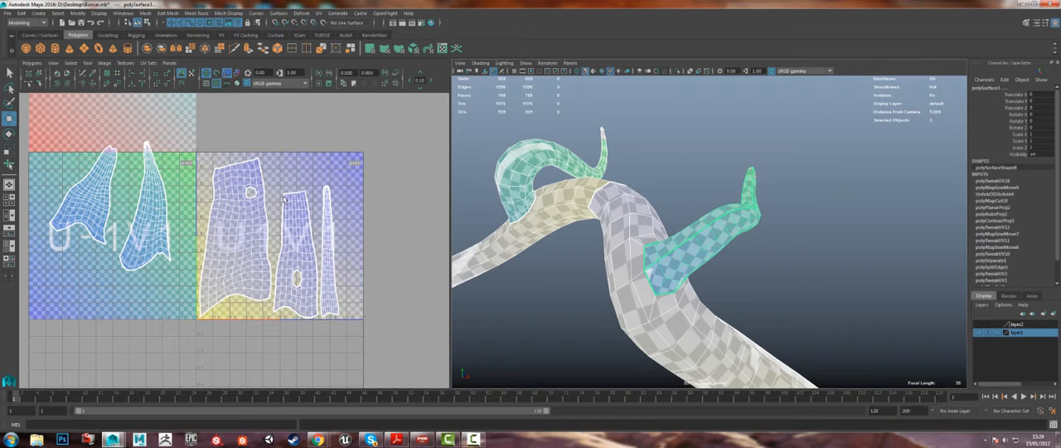
pyautogui.keyDown('alt'); pyautogui.moveTo(499, 228); pyautogui.dragTo(647, 231, button='middle'); pyautogui.keyUp('alt')
pyautogui.keyDown('alt'); pyautogui.moveTo(646, 231); pyautogui.dragTo(547, 228, button='right'); pyautogui.keyUp('alt')
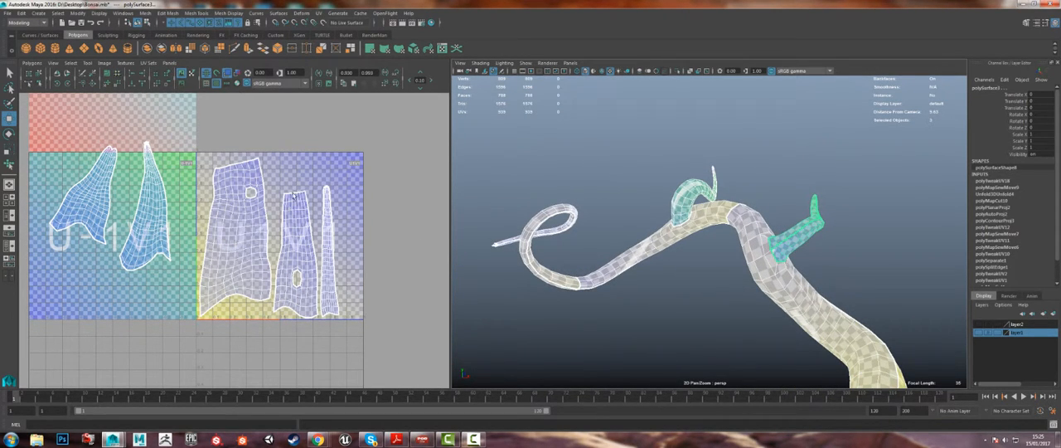
pyautogui.keyDown('alt'); pyautogui.moveTo(679, 236); pyautogui.dragTo(870, 255, button='right'); pyautogui.keyUp('alt')
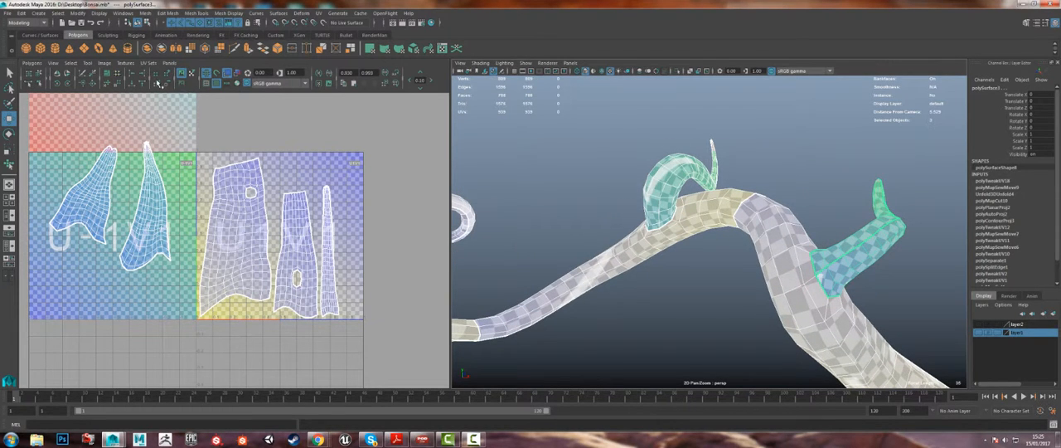
# Step: Try an automatic layout of all the bonsai's UV shells in the U1V1 tile, and undo it
pyautogui.click(107, 74)
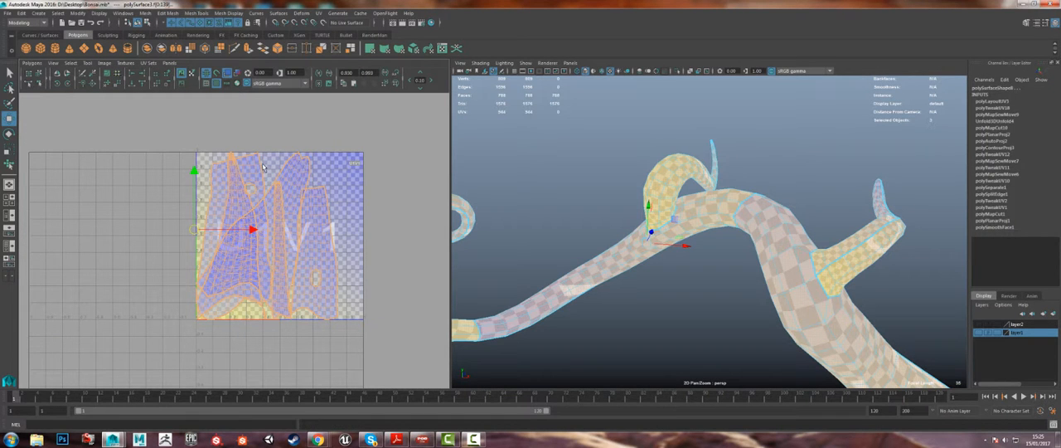
pyautogui.hotkey('ctrl', 'z')
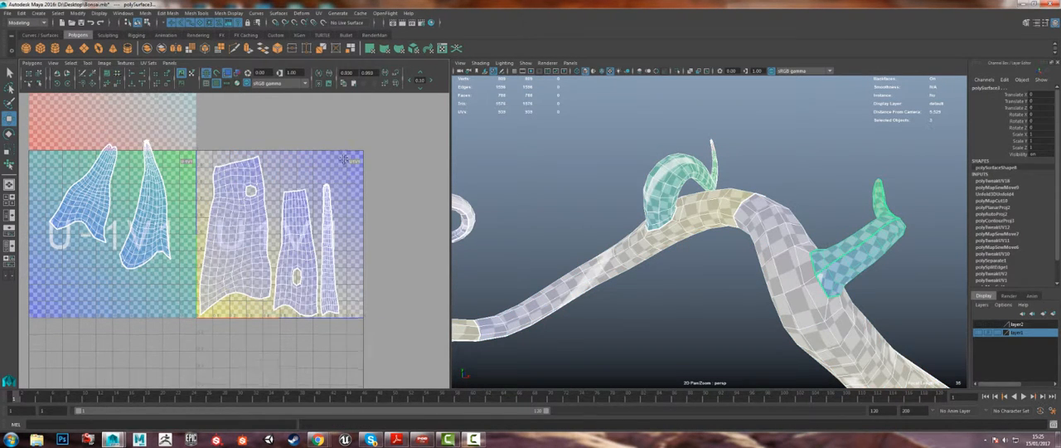
pyautogui.keyDown('alt'); pyautogui.moveTo(350, 195); pyautogui.dragTo(355, 203, button='middle'); pyautogui.keyUp('alt')
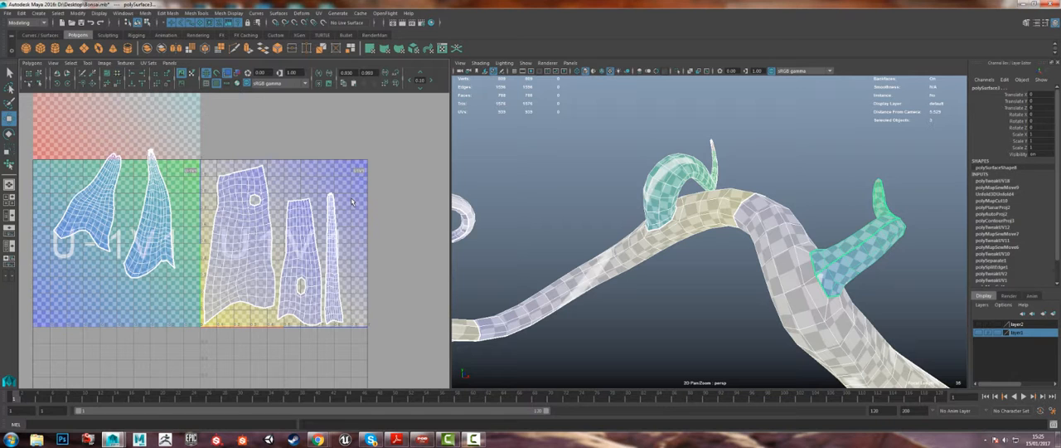
pyautogui.press('space')
pyautogui.press('space')
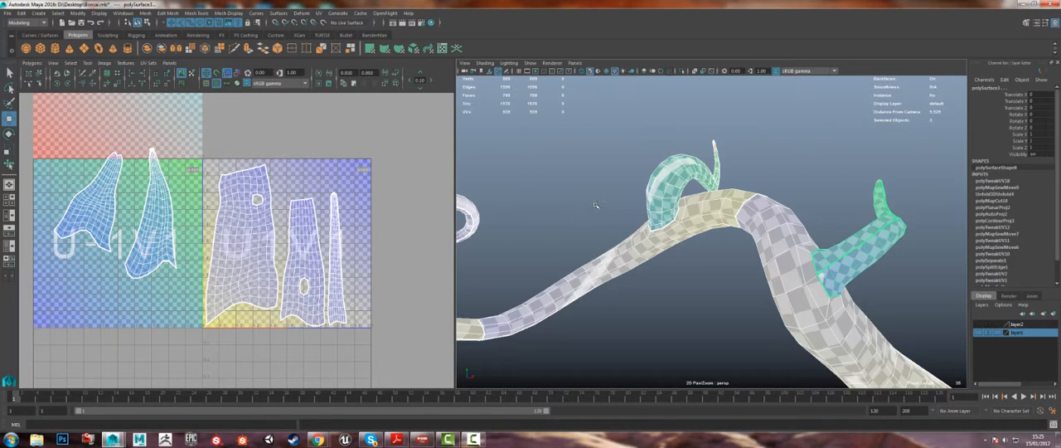
# Step: Clear the selection and examine the checker pattern on the bonsai's trunk and branches from several sides
pyautogui.keyDown('alt'); pyautogui.moveTo(596, 203); pyautogui.dragTo(614, 192); pyautogui.keyUp('alt')
pyautogui.scroll(-6, 614, 191)
pyautogui.keyDown('alt'); pyautogui.moveTo(713, 189); pyautogui.dragTo(648, 186); pyautogui.keyUp('alt')
pyautogui.scroll(2, 648, 187)
pyautogui.press('q')
pyautogui.moveTo(648, 186); pyautogui.dragTo(687, 173, button='right')
pyautogui.click(694, 175)
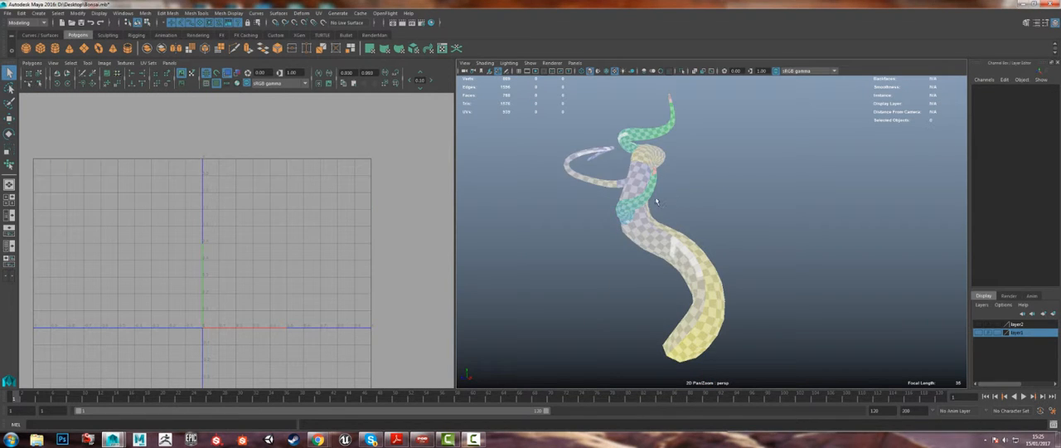
pyautogui.keyDown('alt'); pyautogui.moveTo(695, 175); pyautogui.dragTo(727, 194); pyautogui.keyUp('alt')
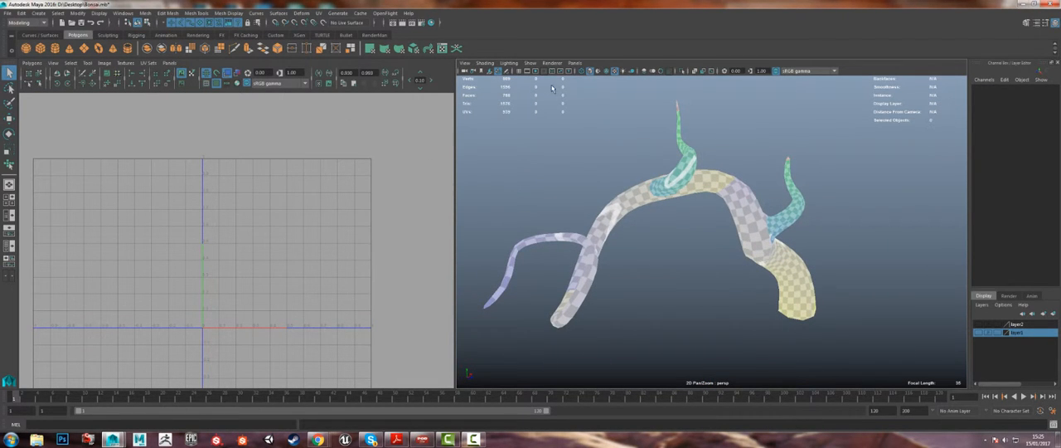
# Step: Make layer2 and layer1 visible to show the bonsai's foliage and pot together with the trunk
pyautogui.keyDown('alt'); pyautogui.moveTo(693, 136); pyautogui.dragTo(689, 124); pyautogui.keyUp('alt')
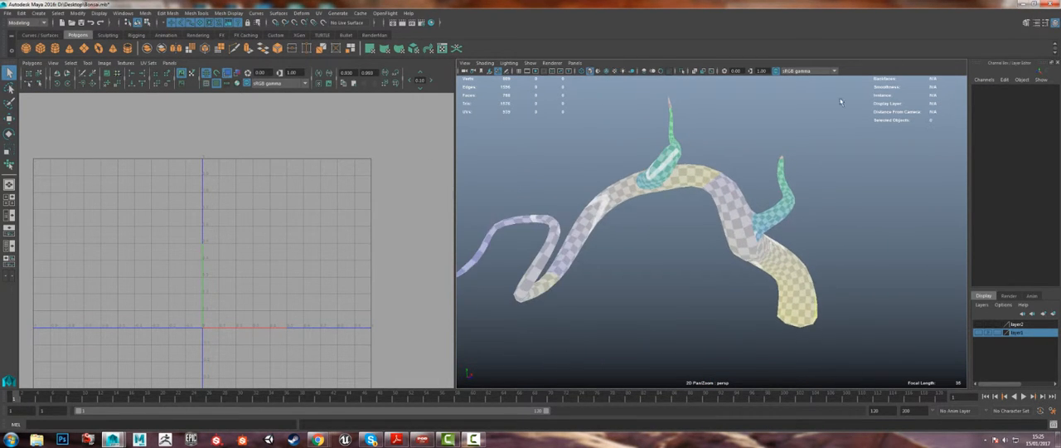
pyautogui.click(980, 324)
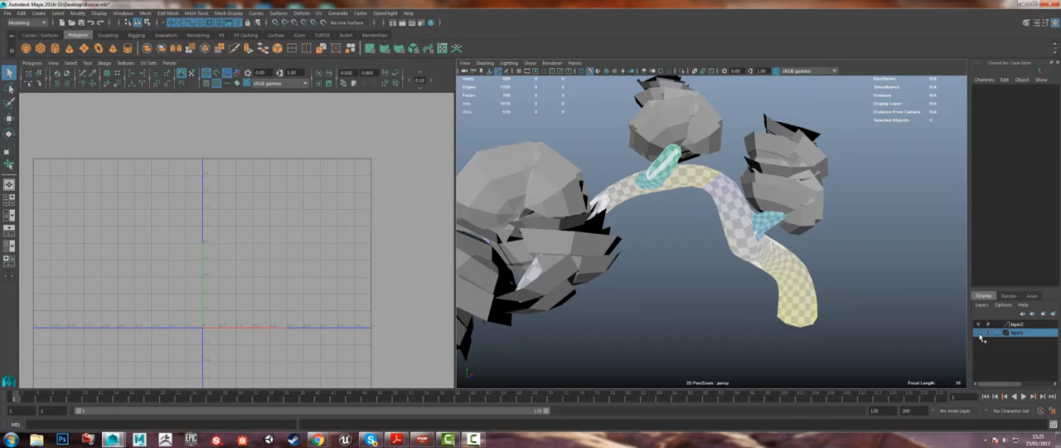
pyautogui.click(979, 332)
pyautogui.keyDown('alt'); pyautogui.moveTo(655, 207); pyautogui.dragTo(643, 181); pyautogui.keyUp('alt')
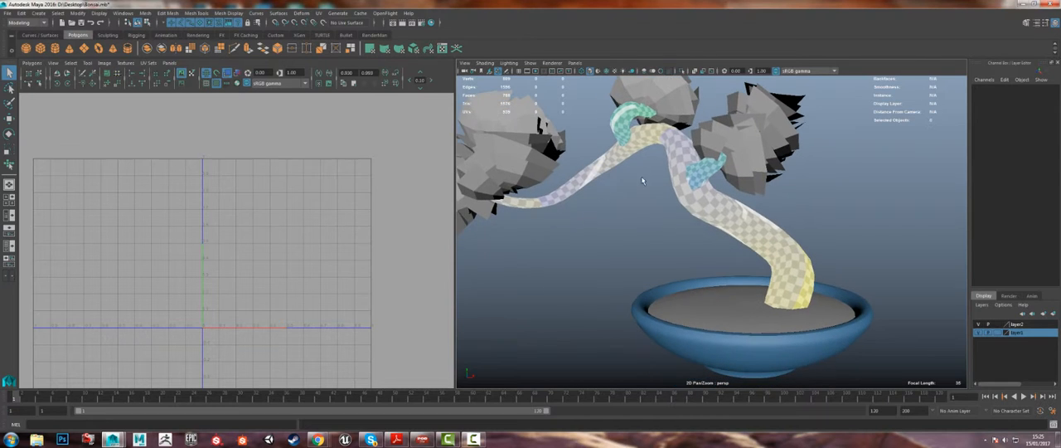
# Step: Select the bonsai's pot to display its UVs, and examine the pot and the complete tree from several sides
pyautogui.click(734, 219)
pyautogui.keyDown('alt'); pyautogui.moveTo(734, 219); pyautogui.dragTo(650, 265); pyautogui.keyUp('alt')
pyautogui.click(635, 299)
pyautogui.keyDown('alt'); pyautogui.moveTo(651, 266); pyautogui.dragTo(632, 226, button='middle'); pyautogui.keyUp('alt')
pyautogui.keyDown('alt'); pyautogui.moveTo(631, 225); pyautogui.dragTo(647, 258, button='right'); pyautogui.keyUp('alt')
pyautogui.keyDown('alt'); pyautogui.moveTo(647, 258); pyautogui.dragTo(706, 269); pyautogui.keyUp('alt')
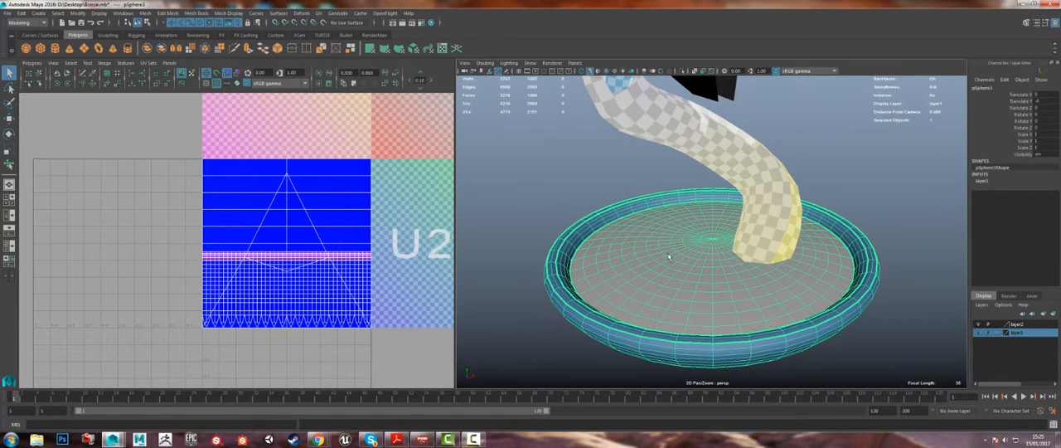
pyautogui.moveTo(668, 258)
pyautogui.keyDown('alt'); pyautogui.mouseDown()
pyautogui.moveTo(713, 238)
pyautogui.moveTo(684, 267)
pyautogui.mouseUp(); pyautogui.keyUp('alt')
pyautogui.keyDown('alt'); pyautogui.moveTo(685, 268); pyautogui.dragTo(490, 114, button='right'); pyautogui.keyUp('alt')
pyautogui.keyDown('alt'); pyautogui.moveTo(704, 224); pyautogui.dragTo(719, 229); pyautogui.keyUp('alt')
pyautogui.keyDown('alt'); pyautogui.moveTo(720, 229); pyautogui.dragTo(750, 232, button='right'); pyautogui.keyUp('alt')
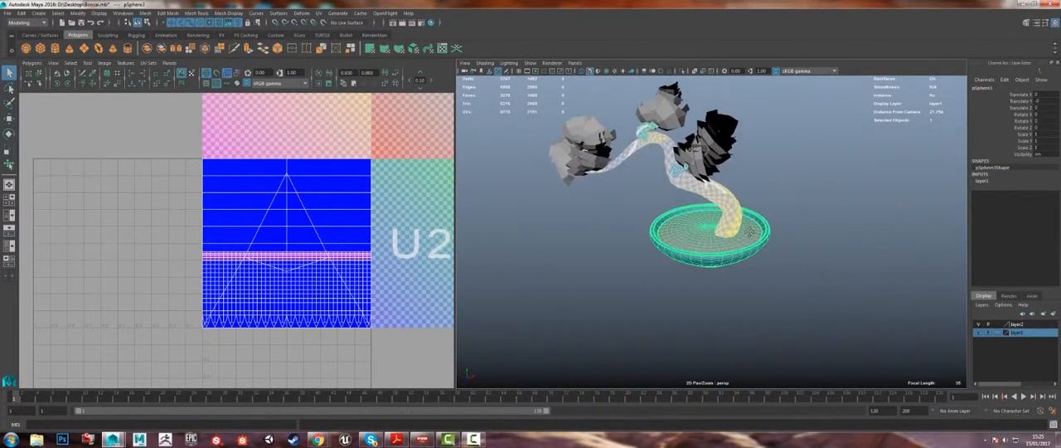
pyautogui.keyDown('alt'); pyautogui.moveTo(750, 232); pyautogui.dragTo(764, 280, button='middle'); pyautogui.keyUp('alt')
pyautogui.keyDown('alt'); pyautogui.moveTo(630, 222); pyautogui.dragTo(655, 256, button='right'); pyautogui.keyUp('alt')
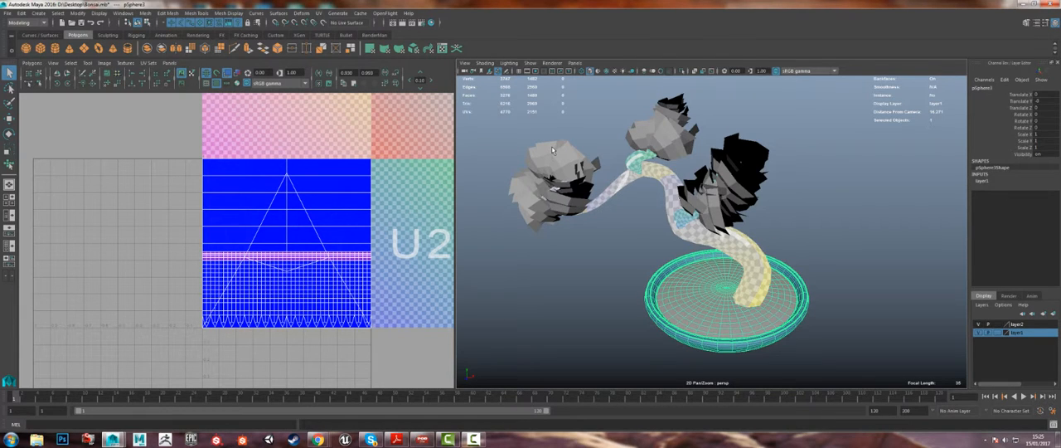
pyautogui.keyDown('alt'); pyautogui.moveTo(904, 335); pyautogui.dragTo(914, 289); pyautogui.keyUp('alt')
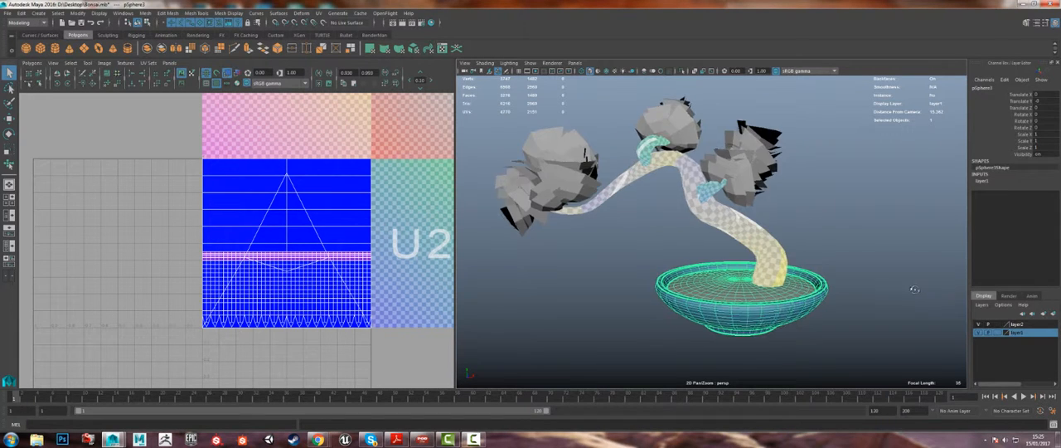